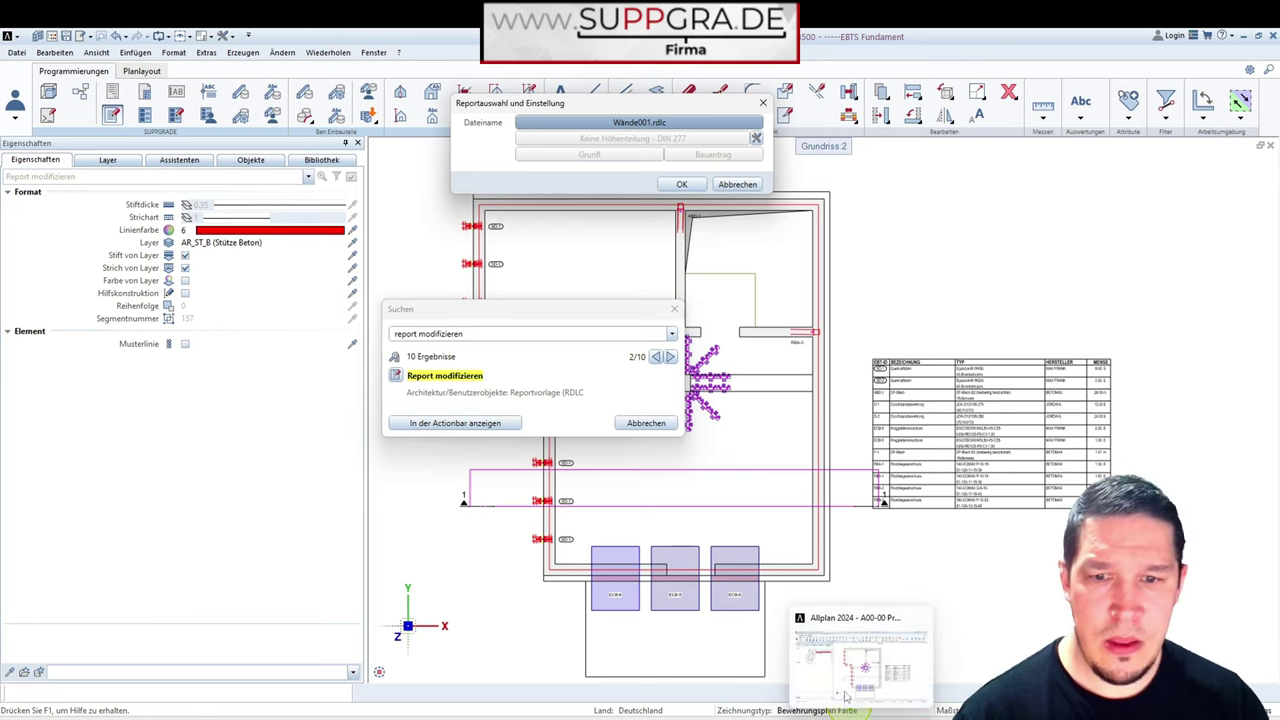
- Open the wall report template Wände001.rdlc for modification and bring the Allplan Report Designer window to the front
{"action": "left_click", "coordinate": [678, 184]}
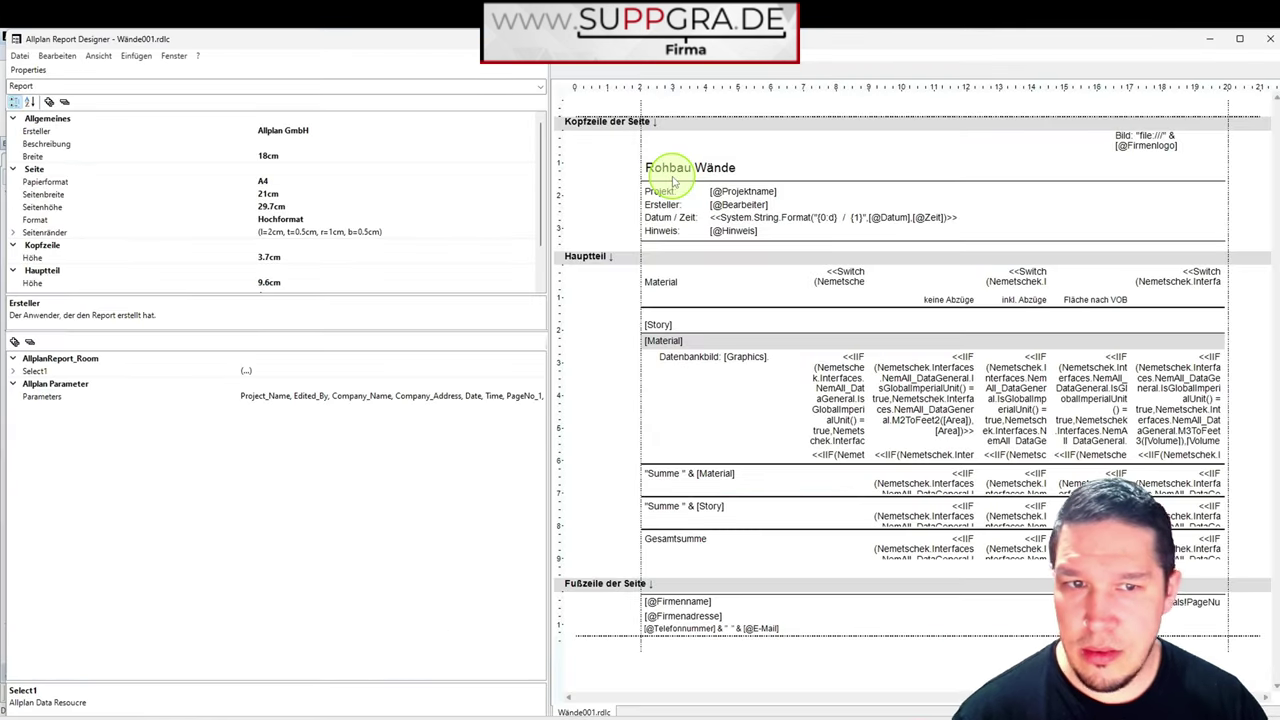
{"action": "mouse_move", "coordinate": [848, 714]}
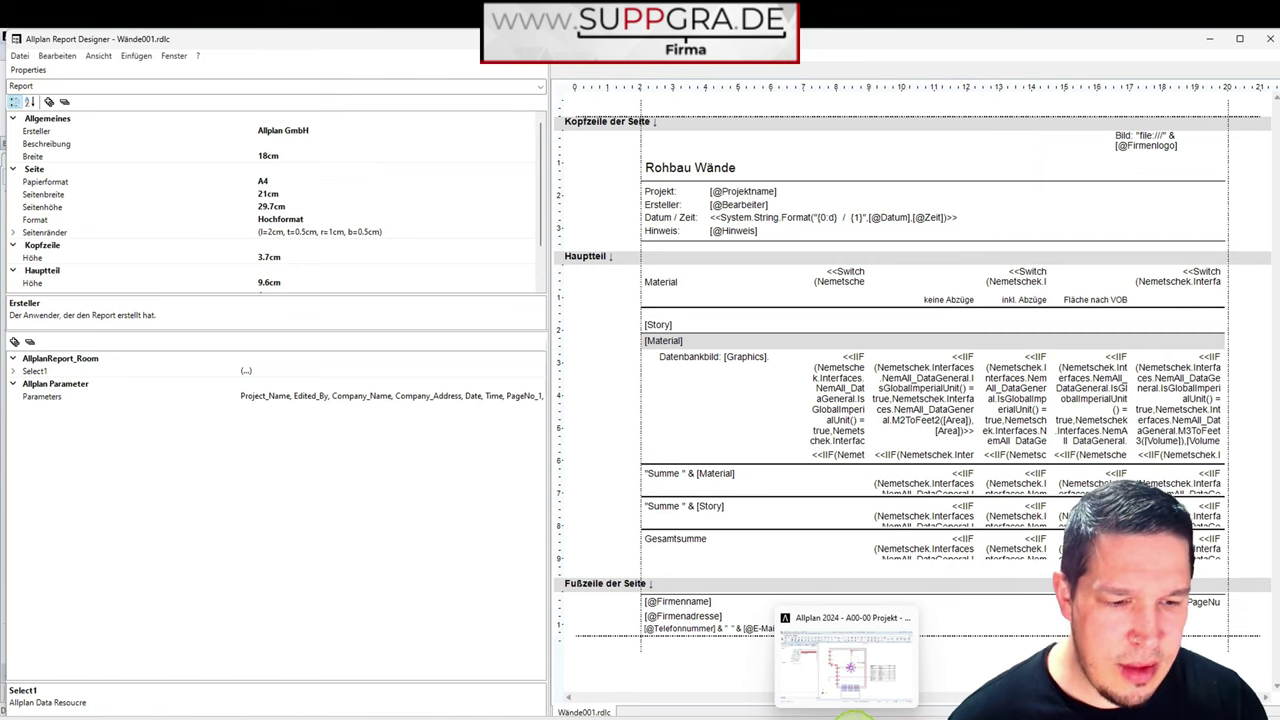
{"action": "left_click", "coordinate": [850, 714]}
{"action": "left_click", "coordinate": [848, 714]}
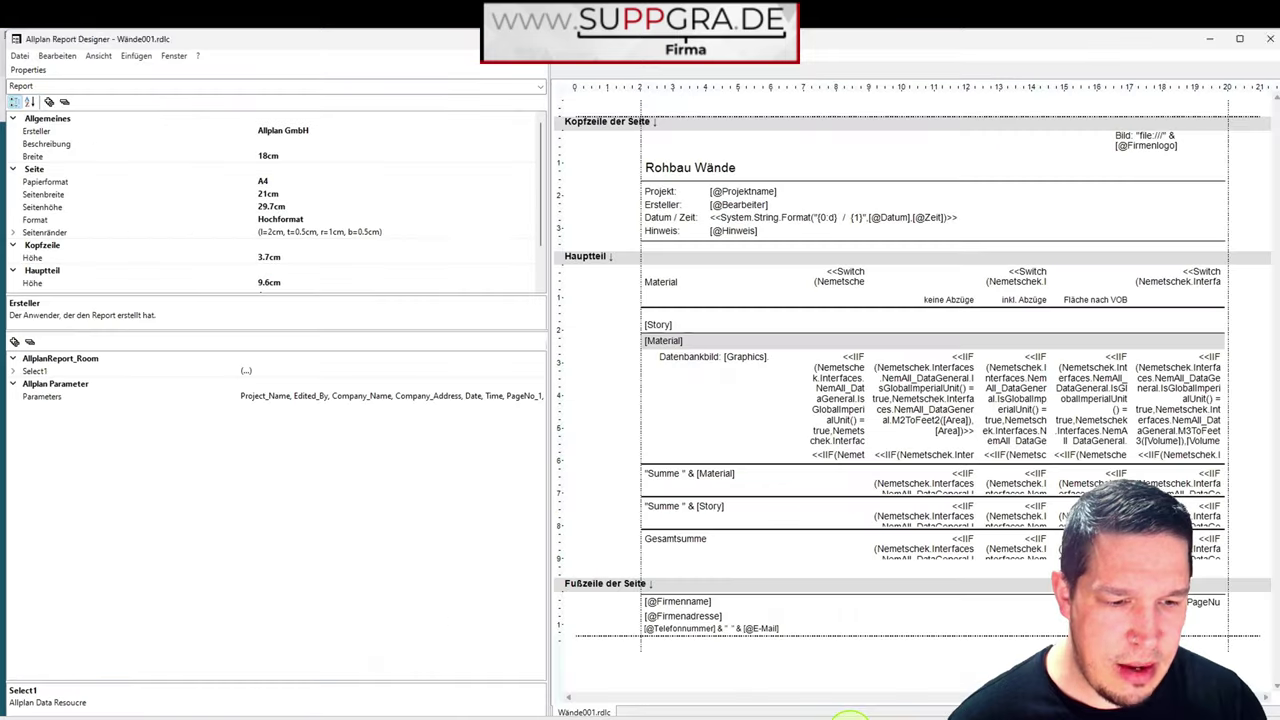
{"action": "left_click", "coordinate": [848, 714]}
{"action": "left_click", "coordinate": [848, 714]}
{"action": "left_click", "coordinate": [848, 714]}
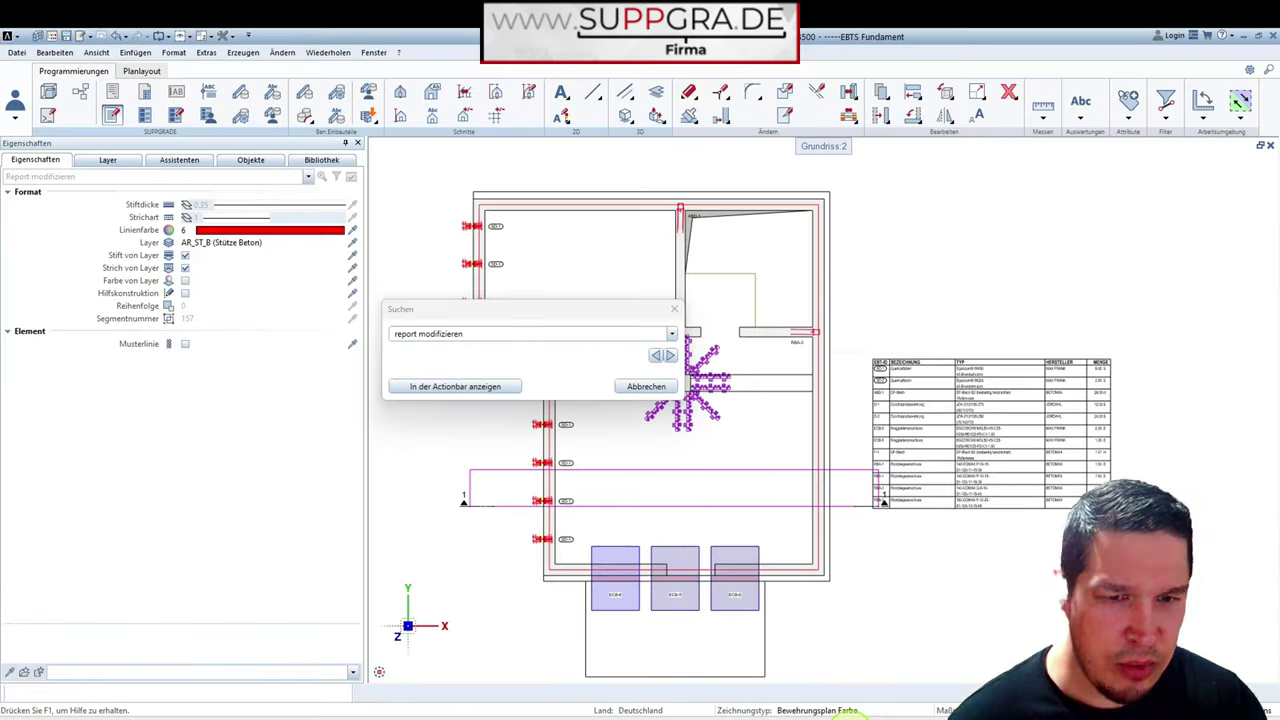
{"action": "left_click", "coordinate": [848, 714]}
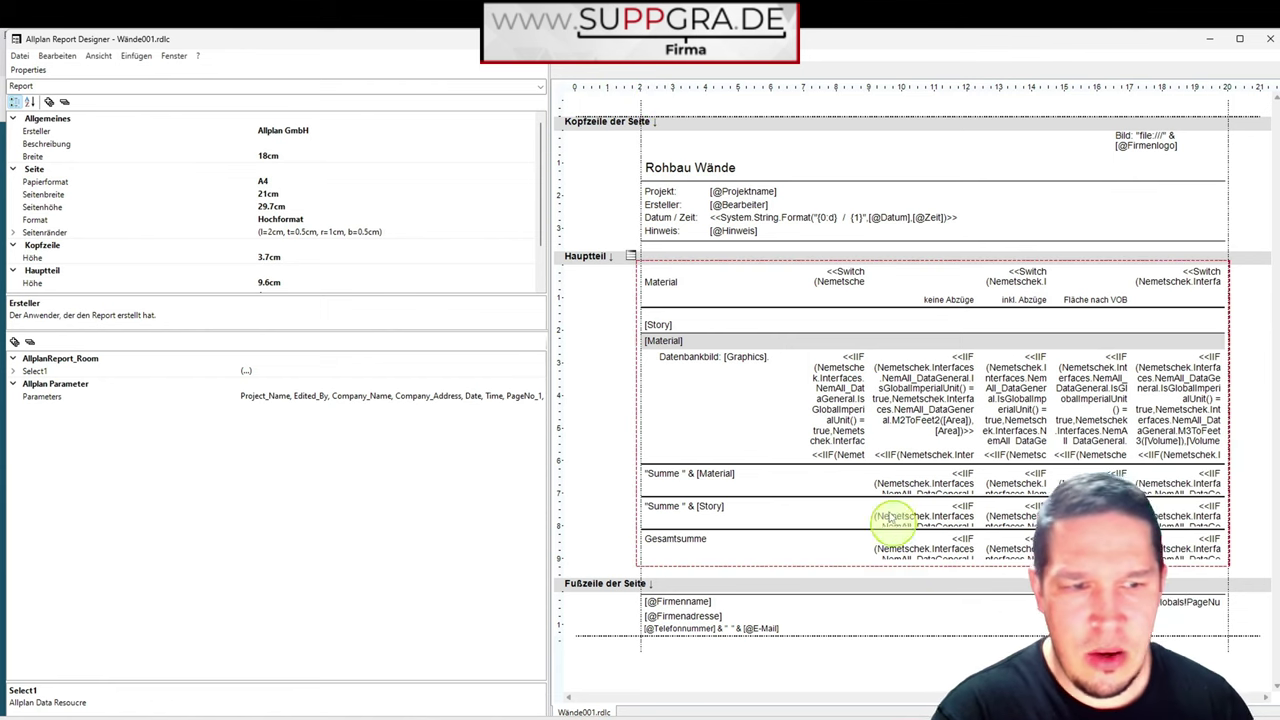
- Compare the value properties of the grey Material group row, the Projekt label and the project name field
{"action": "left_click", "coordinate": [1001, 346]}
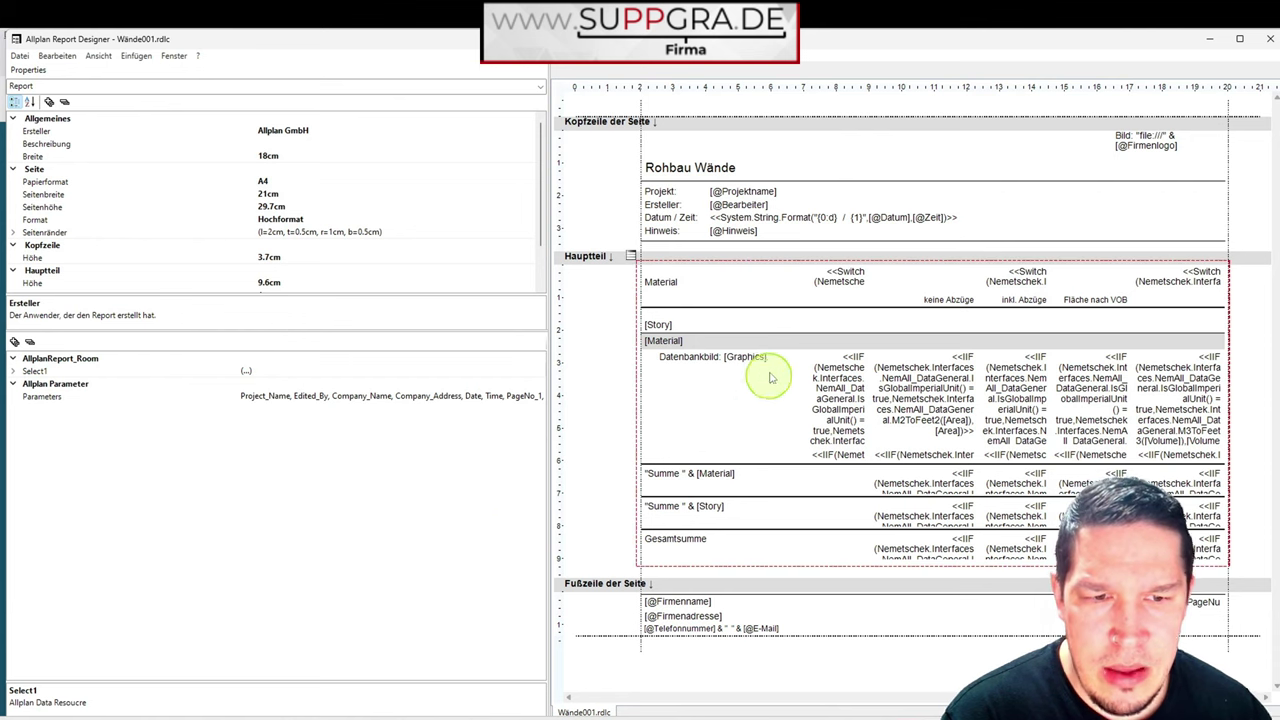
{"action": "left_click", "coordinate": [765, 337]}
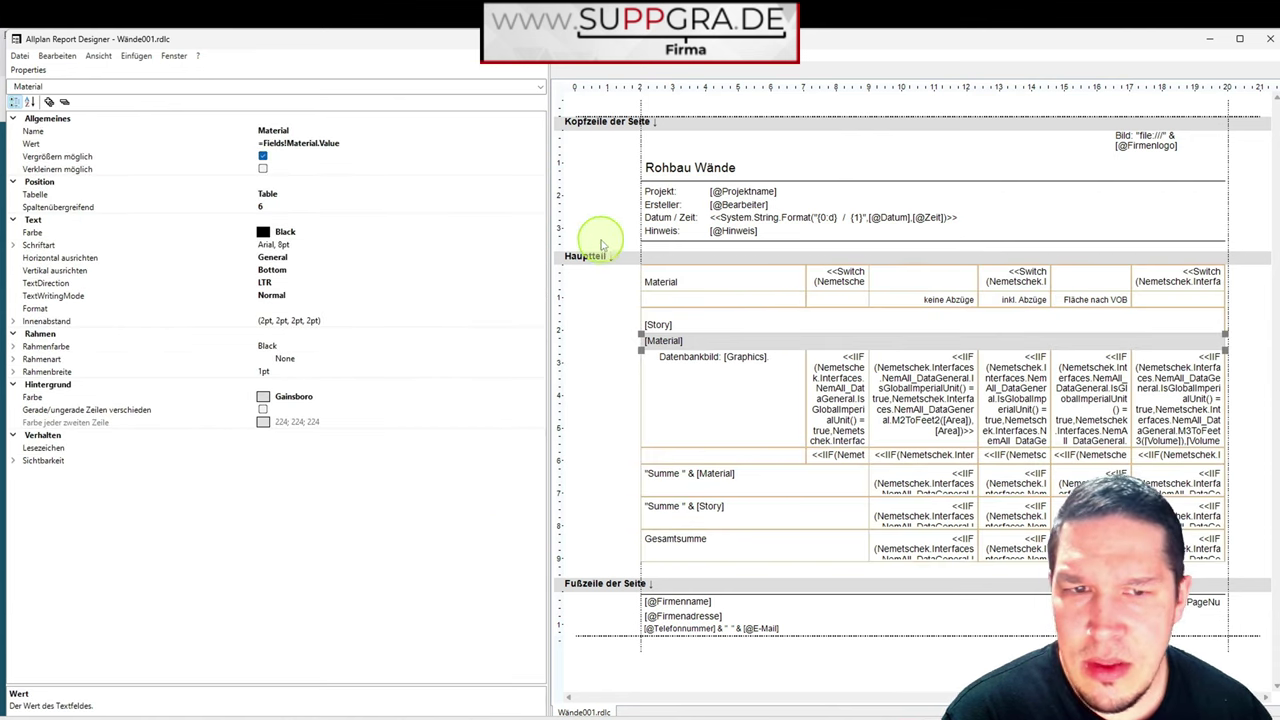
{"action": "left_click", "coordinate": [686, 193]}
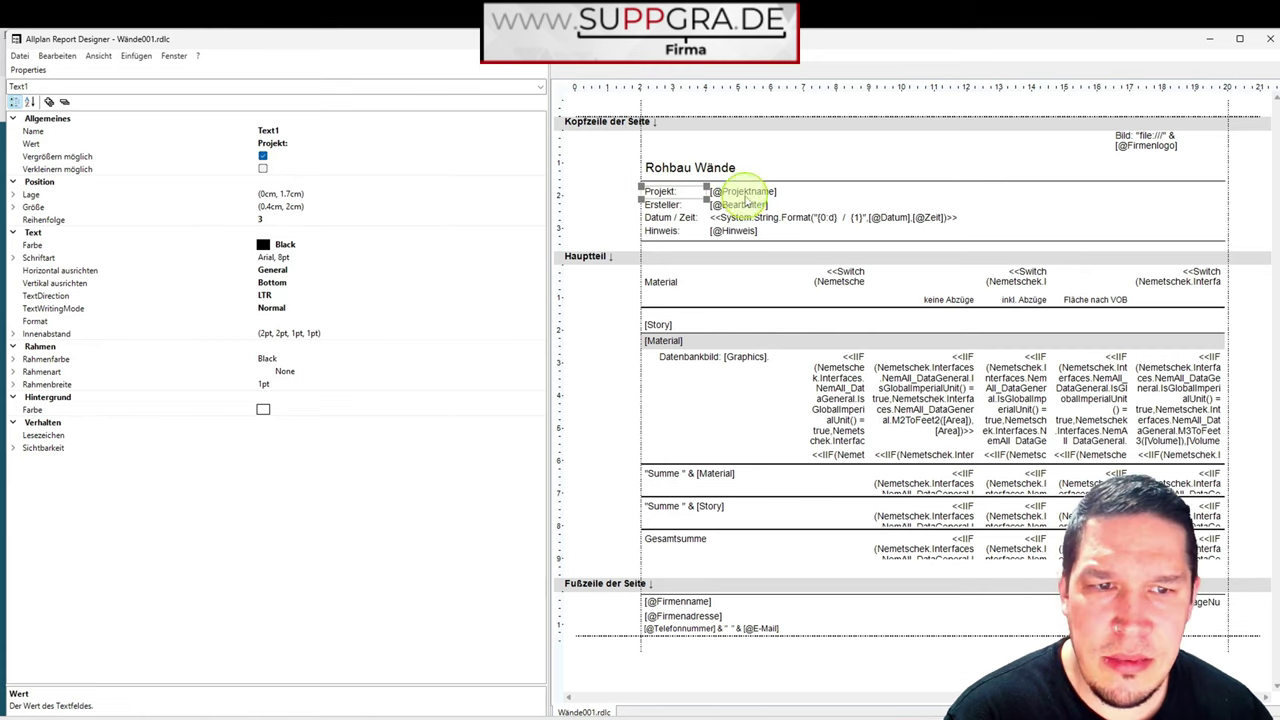
{"action": "left_click", "coordinate": [745, 194]}
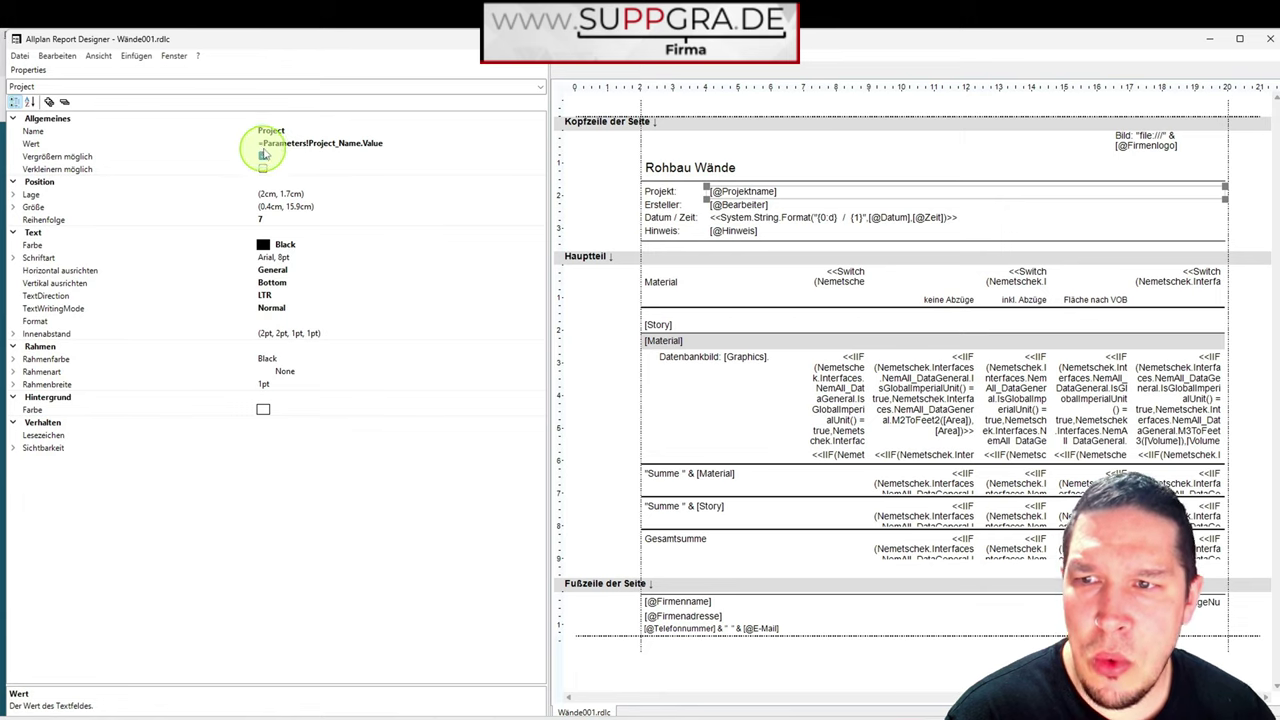
{"action": "left_click", "coordinate": [660, 191]}
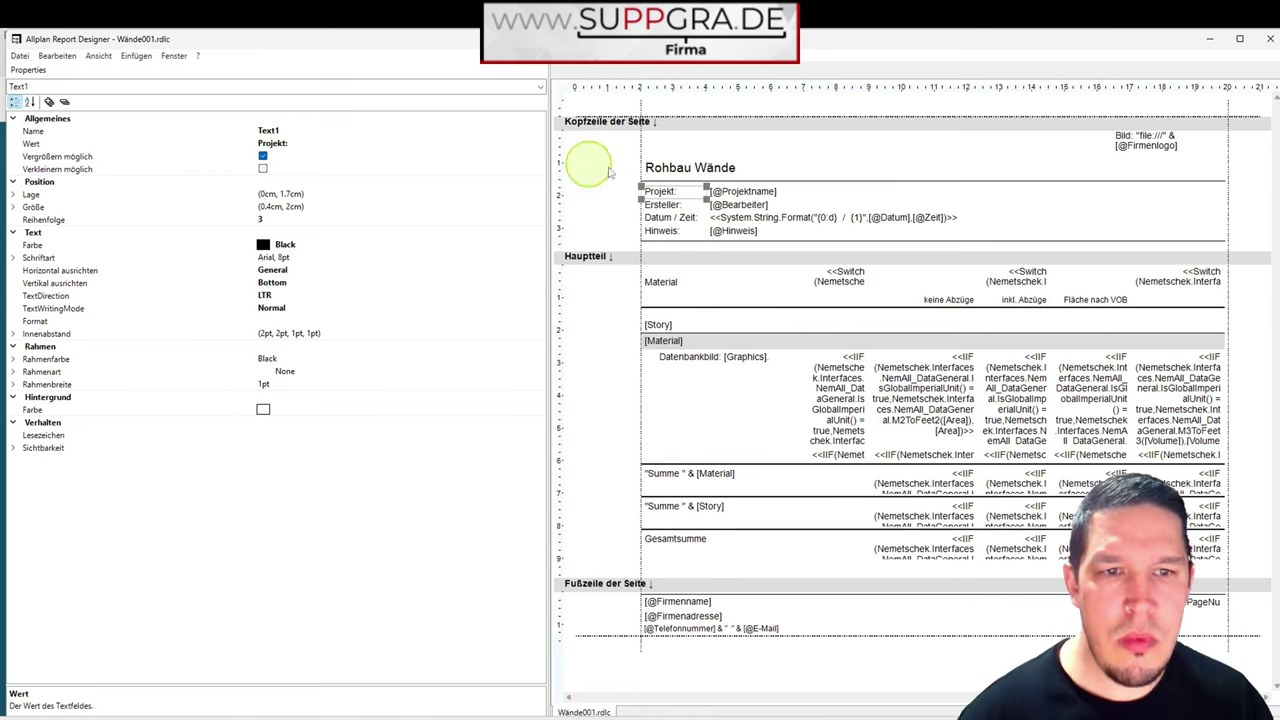
{"action": "left_click", "coordinate": [718, 191]}
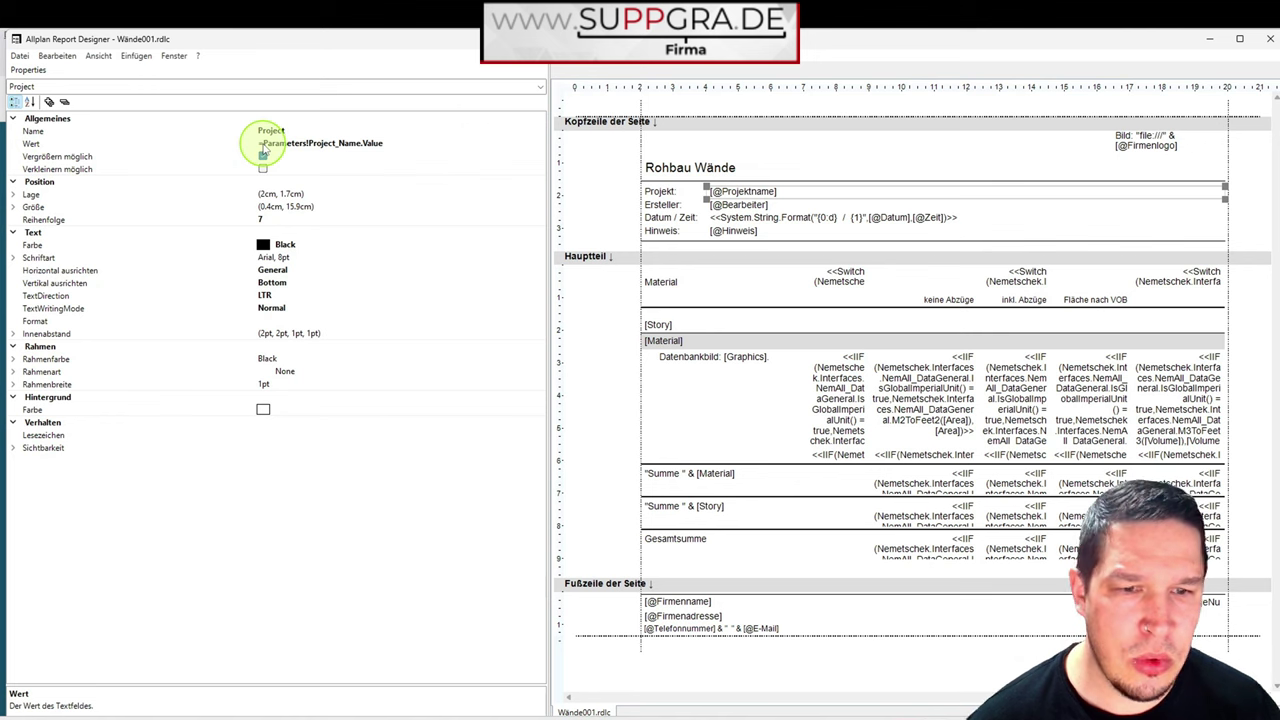
- Examine the properties of the body table's Material heading, thickness heading, graphics cell and Material group row
{"action": "left_click", "coordinate": [660, 282]}
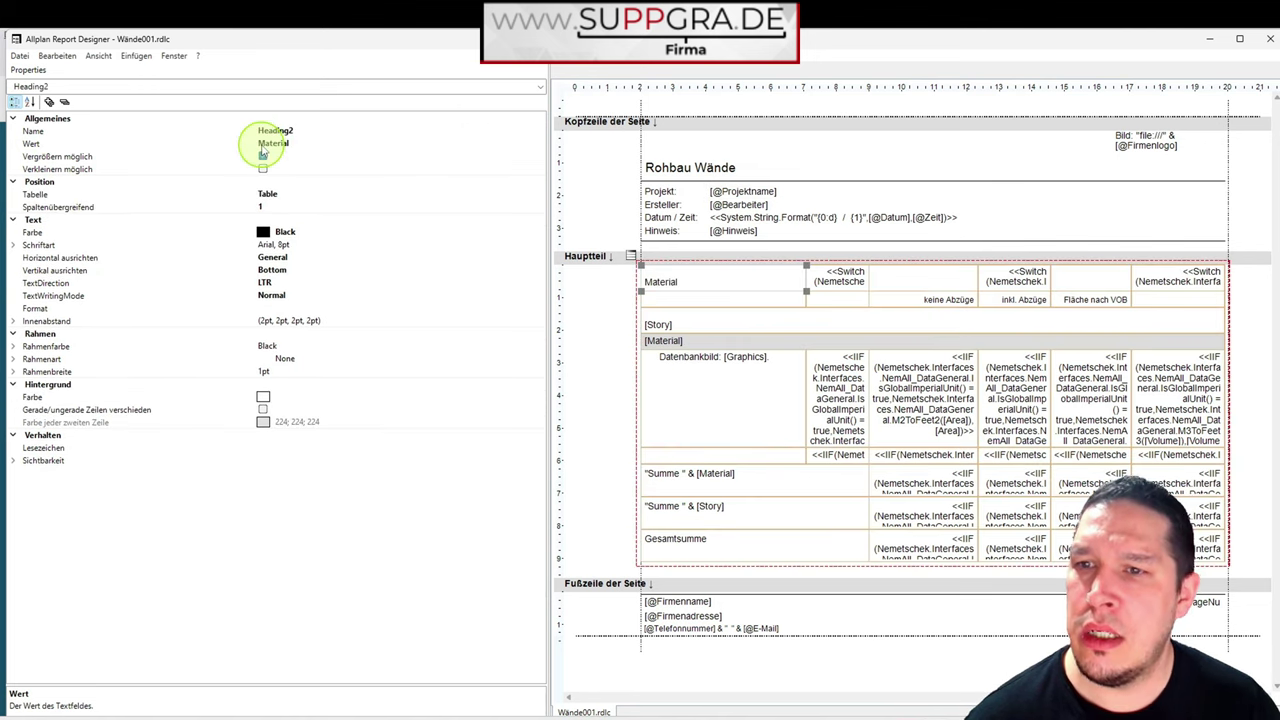
{"action": "left_click", "coordinate": [837, 277]}
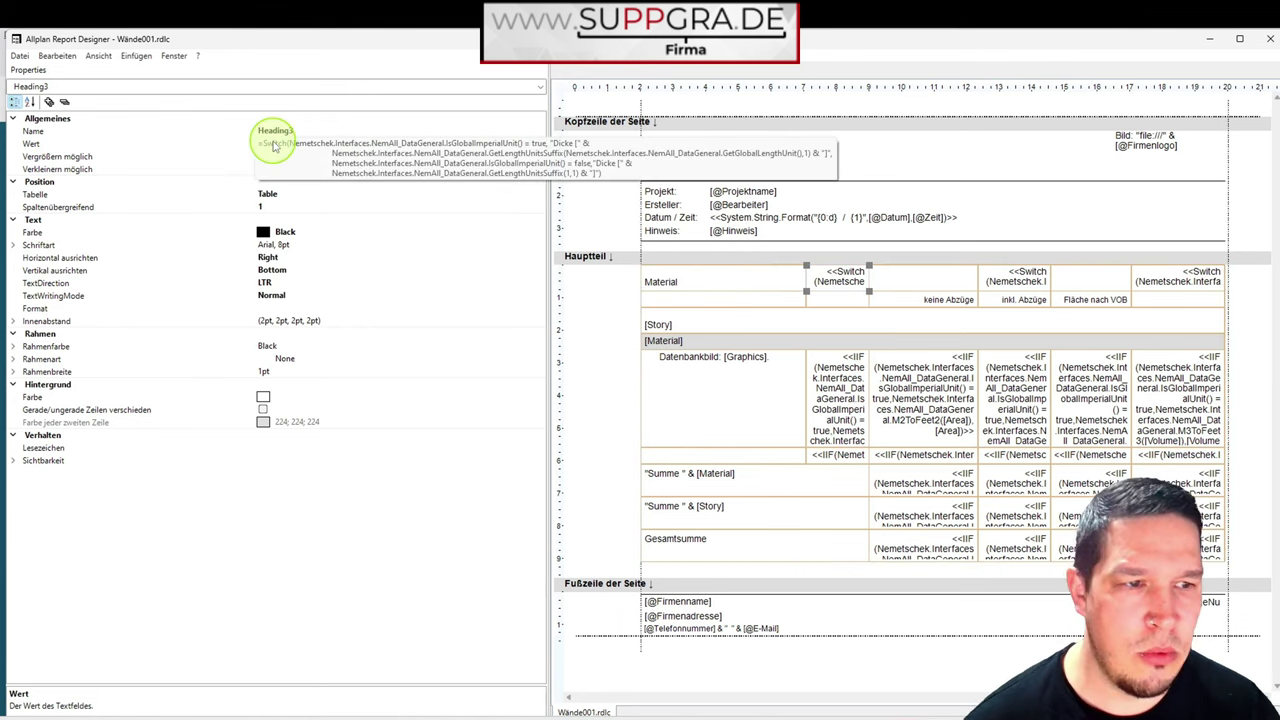
{"action": "left_click", "coordinate": [790, 289]}
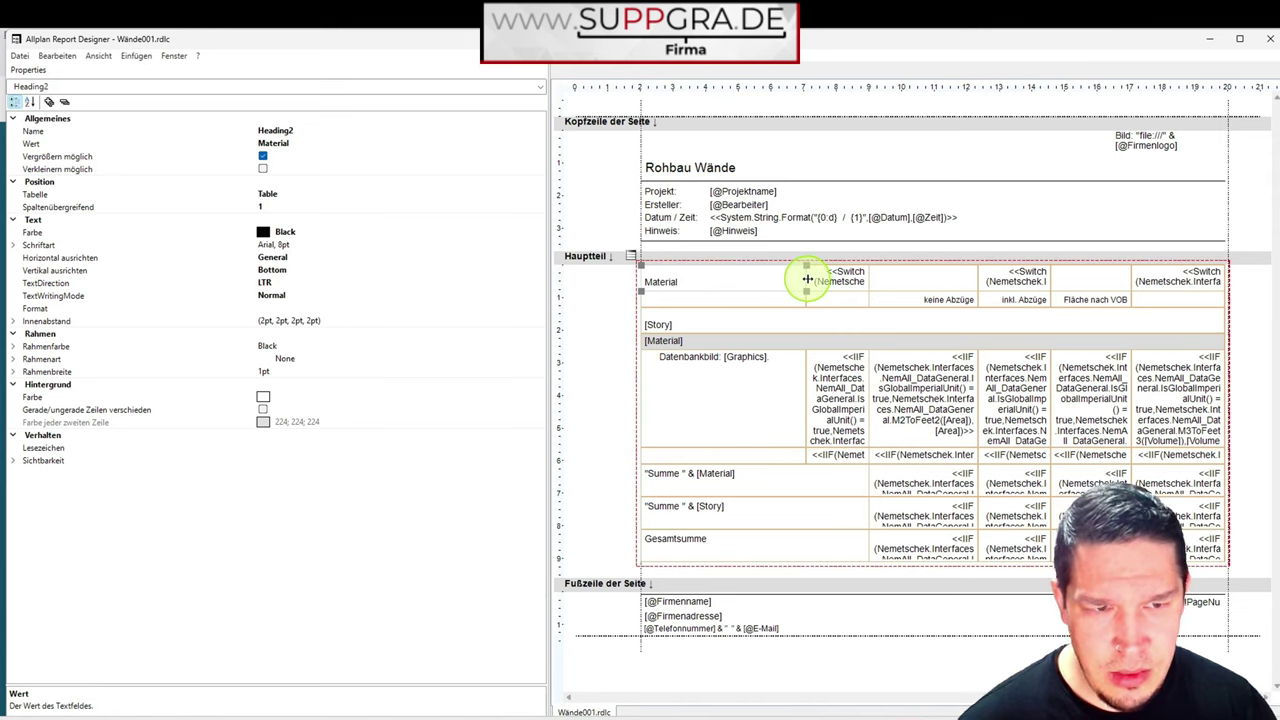
{"action": "left_click", "coordinate": [774, 375]}
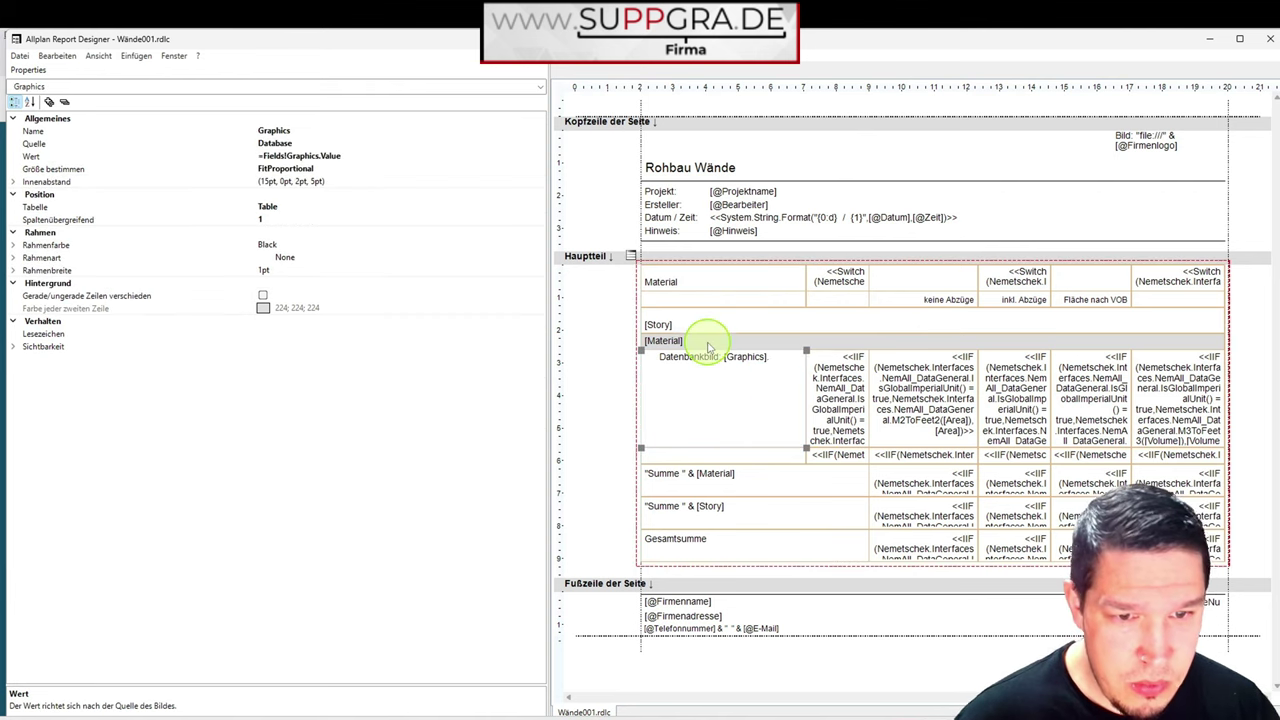
{"action": "left_click", "coordinate": [656, 340]}
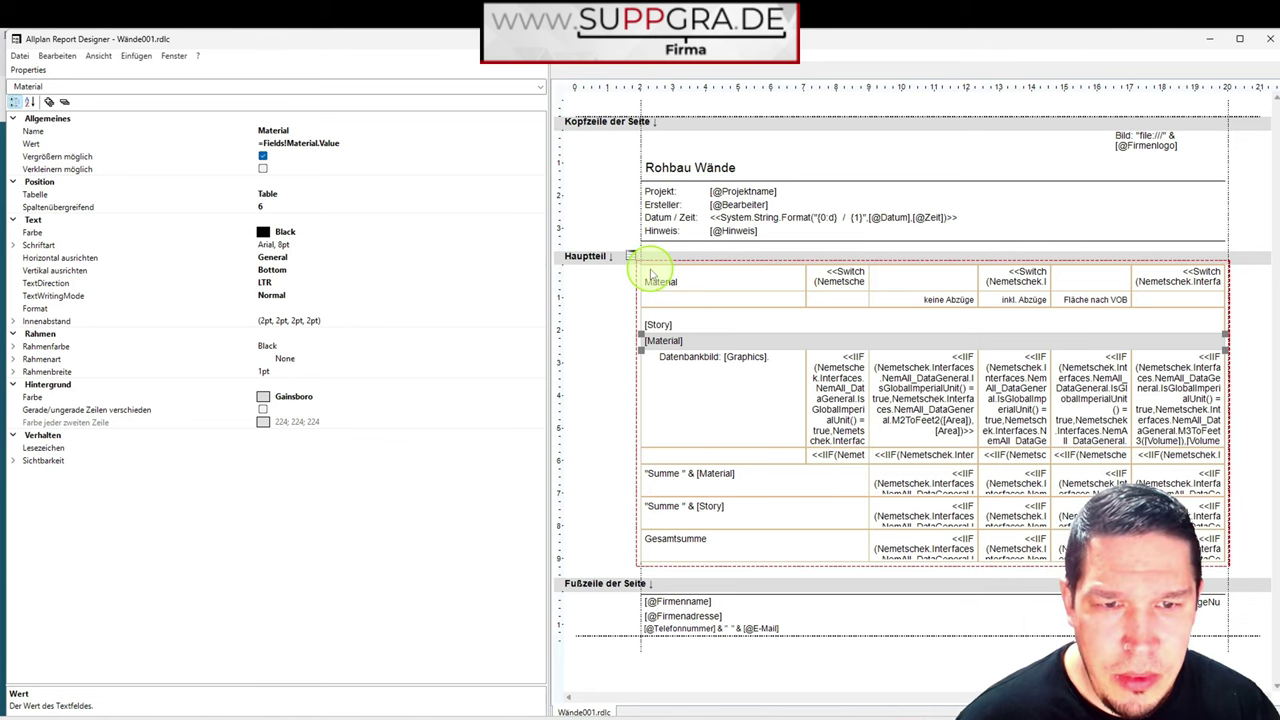
{"action": "left_click", "coordinate": [651, 275]}
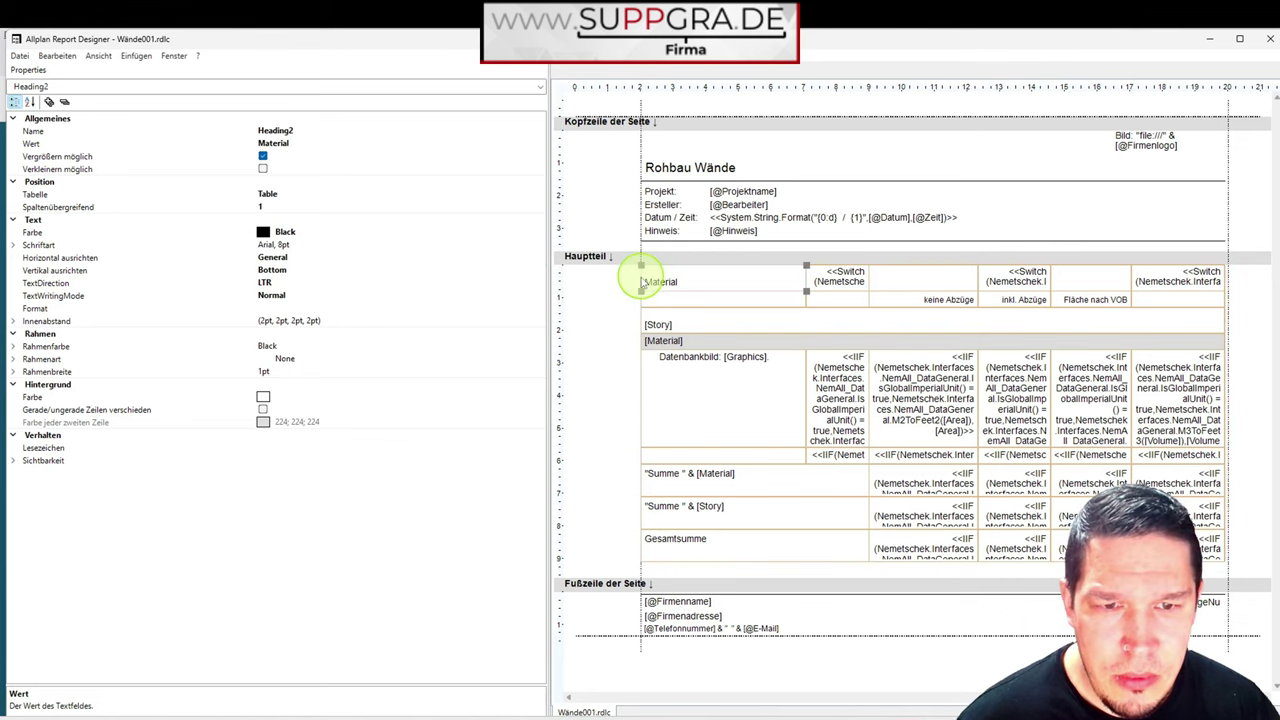
{"action": "left_click", "coordinate": [643, 344]}
{"action": "left_click", "coordinate": [612, 366]}
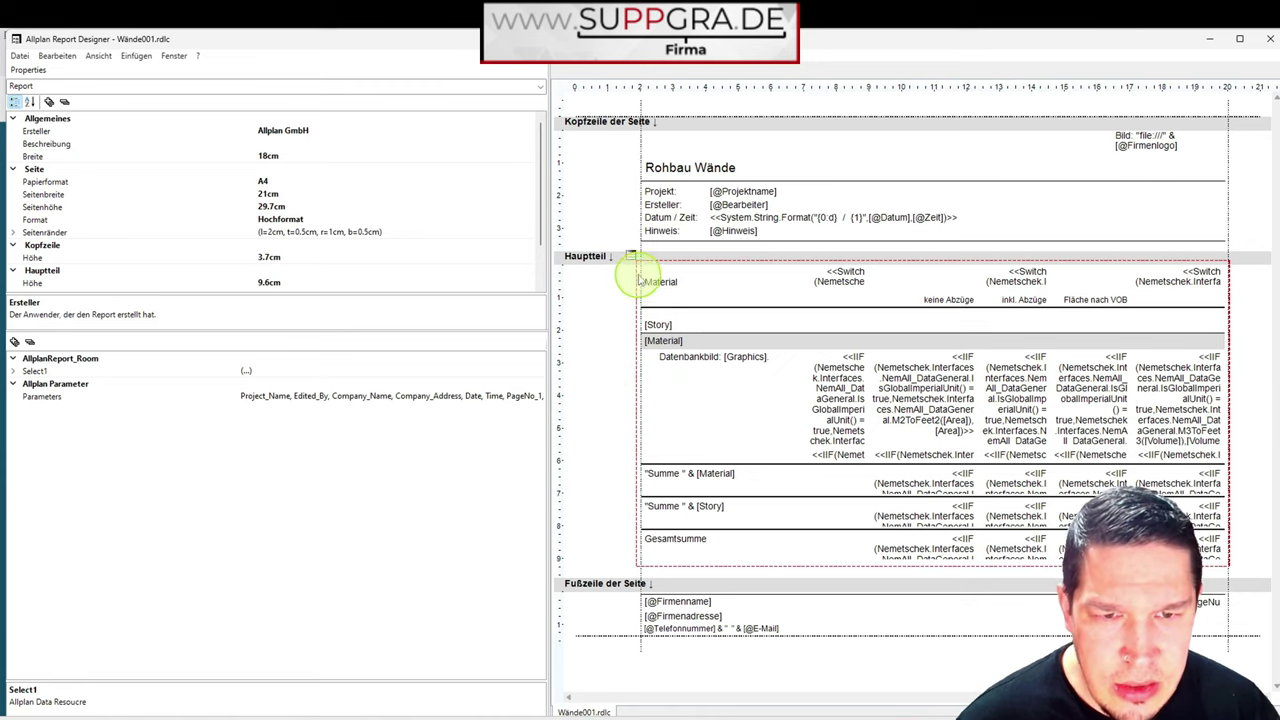
- Select the whole body table and set its width to 512.15 pt
{"action": "left_click", "coordinate": [640, 349]}
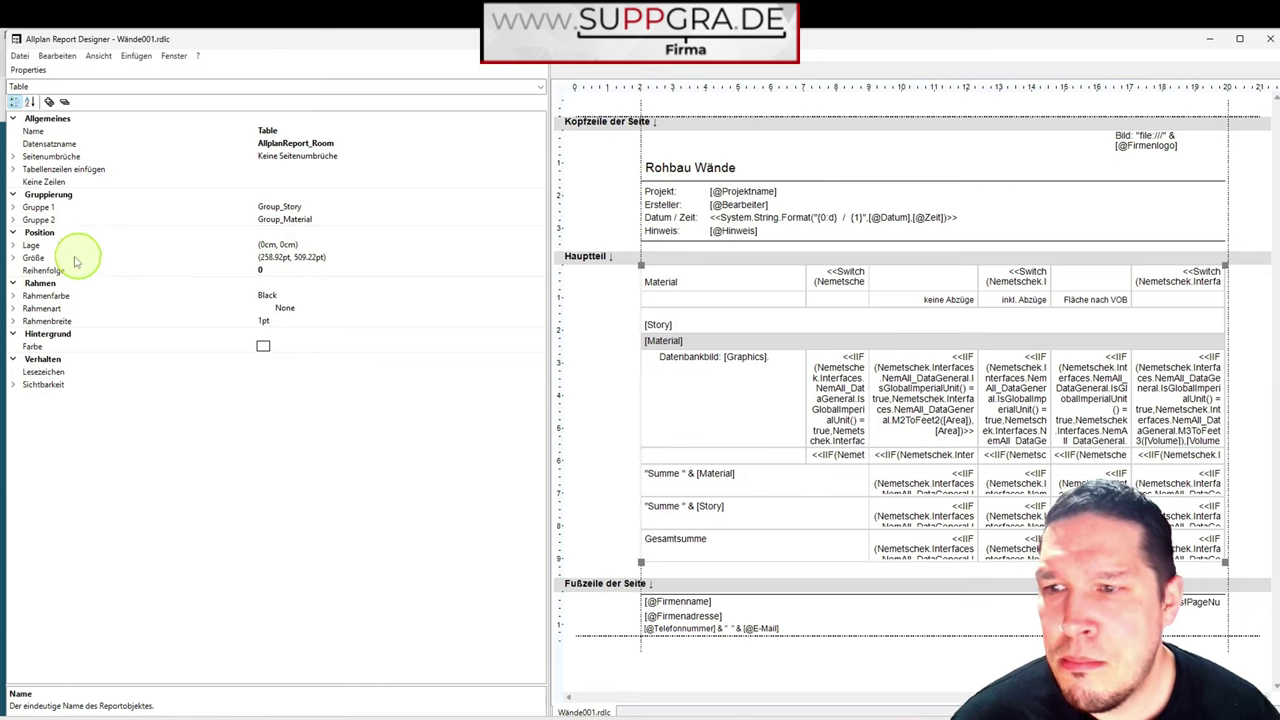
{"action": "left_click", "coordinate": [14, 257]}
{"action": "left_click", "coordinate": [308, 271]}
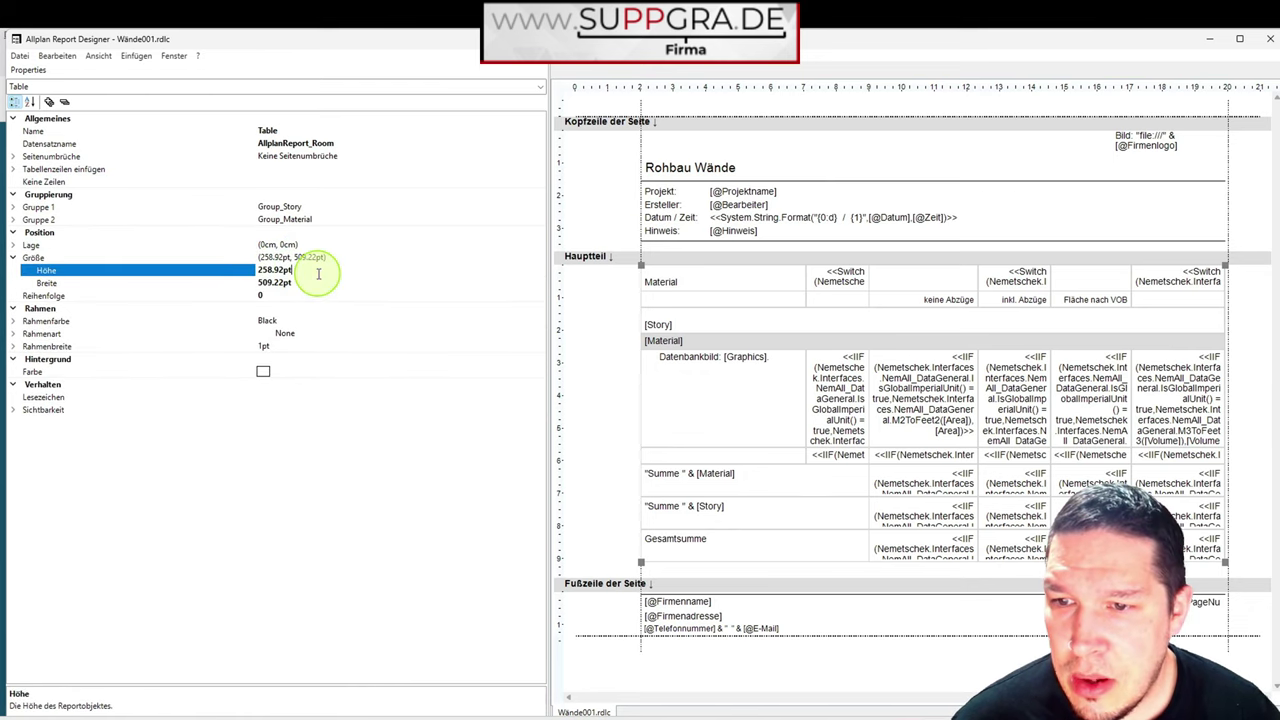
{"action": "left_click", "coordinate": [195, 273]}
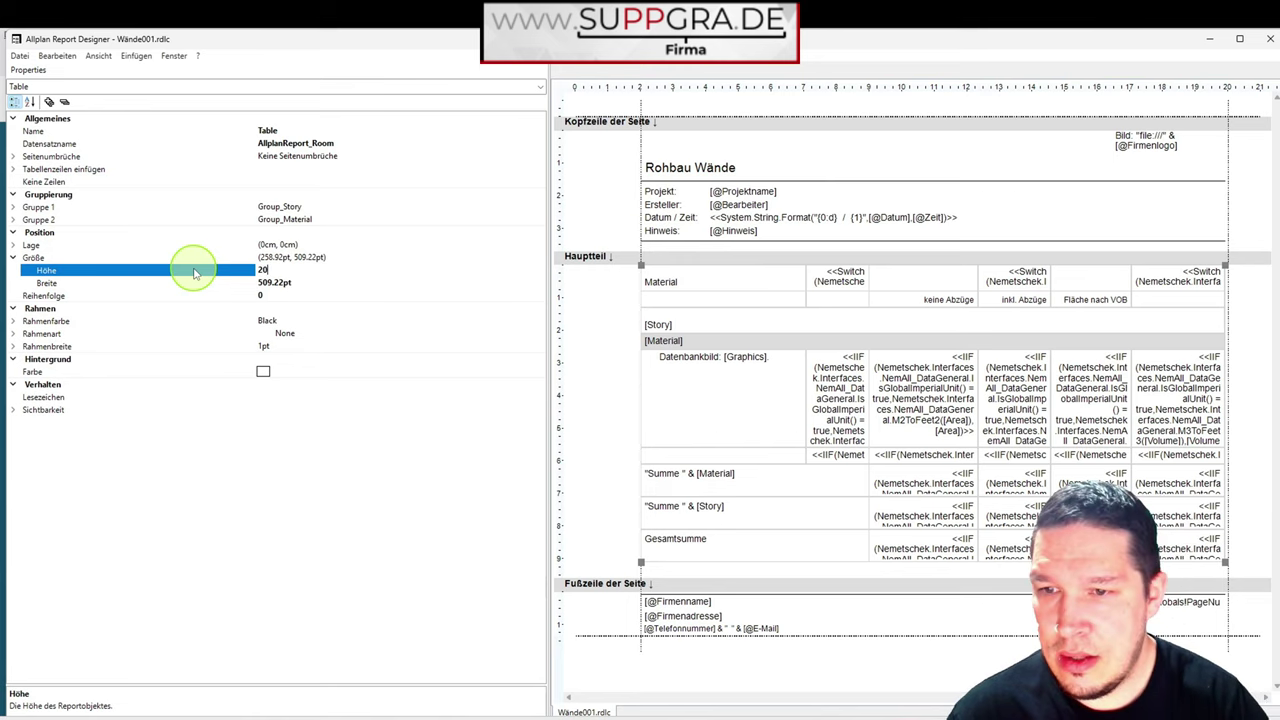
{"action": "left_click", "coordinate": [213, 283]}
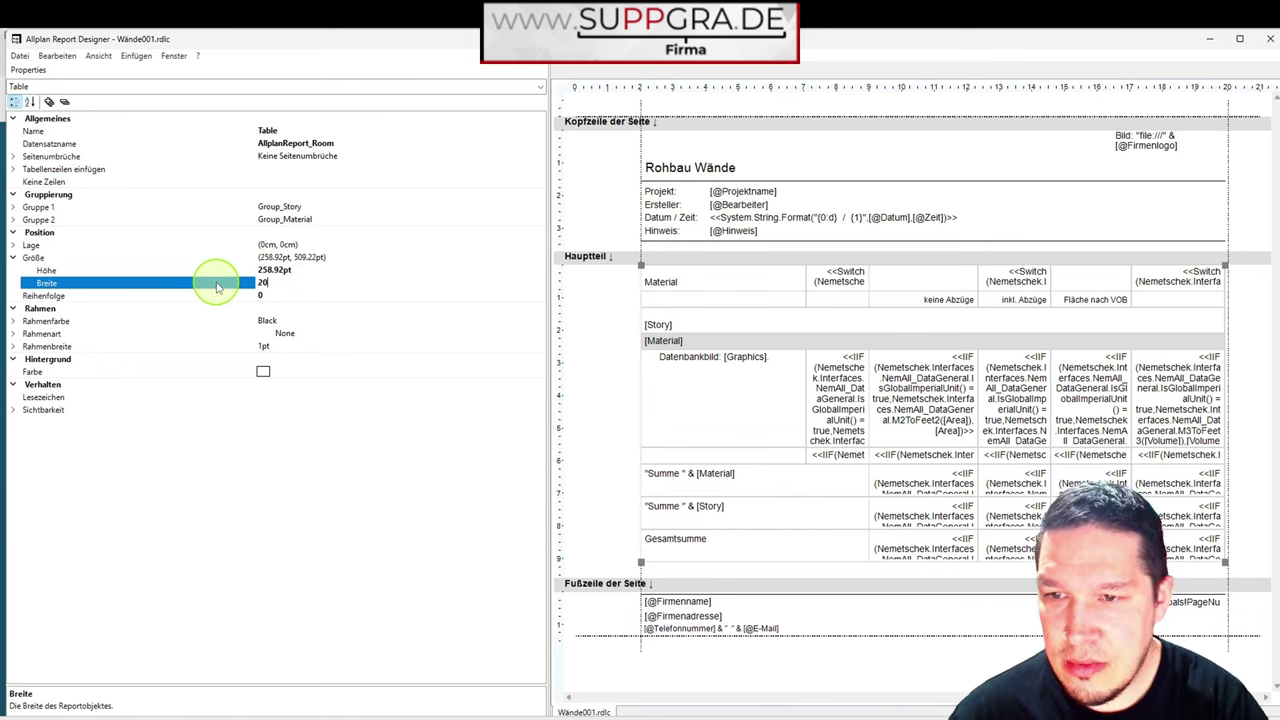
{"action": "key", "text": "Return"}
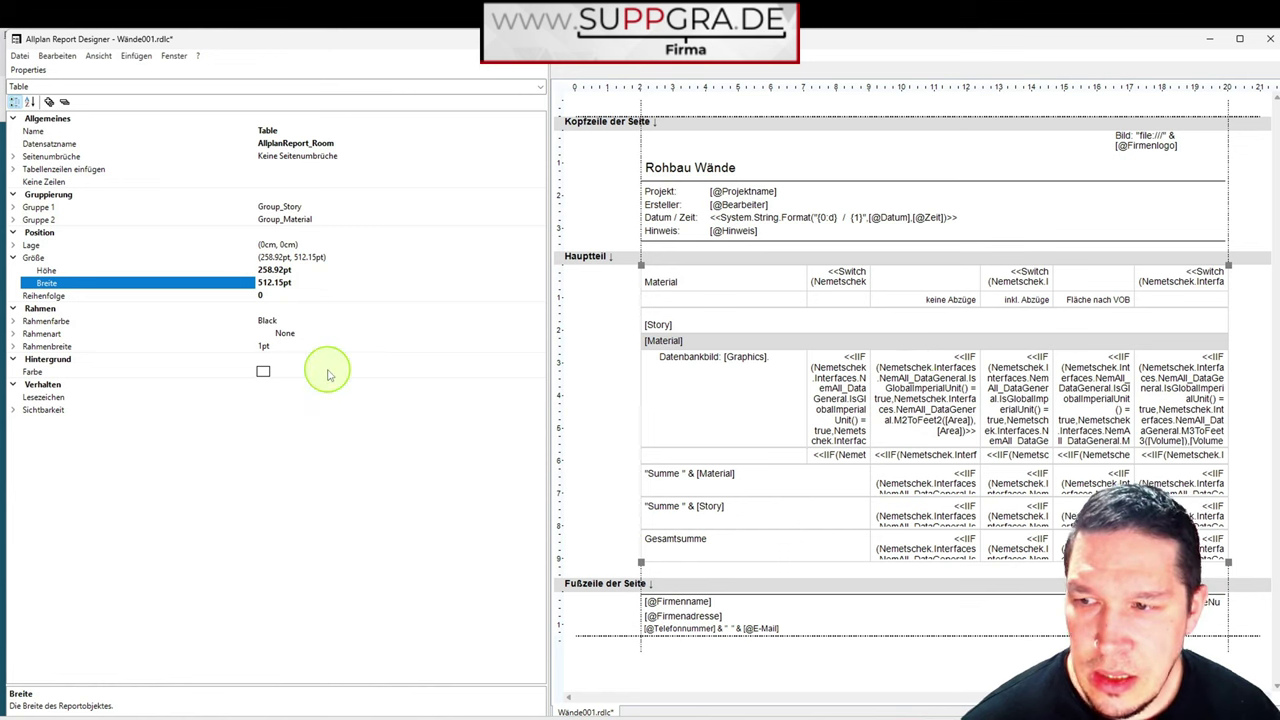
- Narrow the table's Material column to about 3.3 cm and insert a new column before the thickness column
{"action": "left_click", "coordinate": [810, 277]}
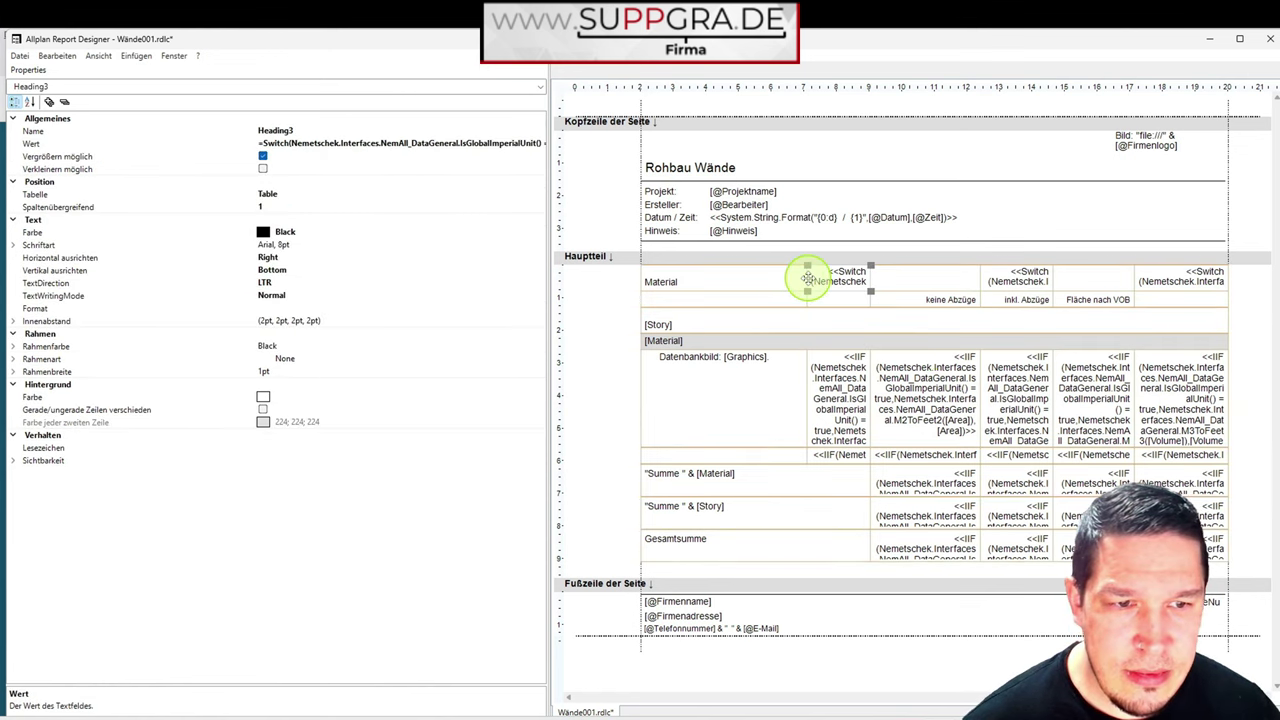
{"action": "left_click_drag", "start_coordinate": [806, 279], "coordinate": [764, 281]}
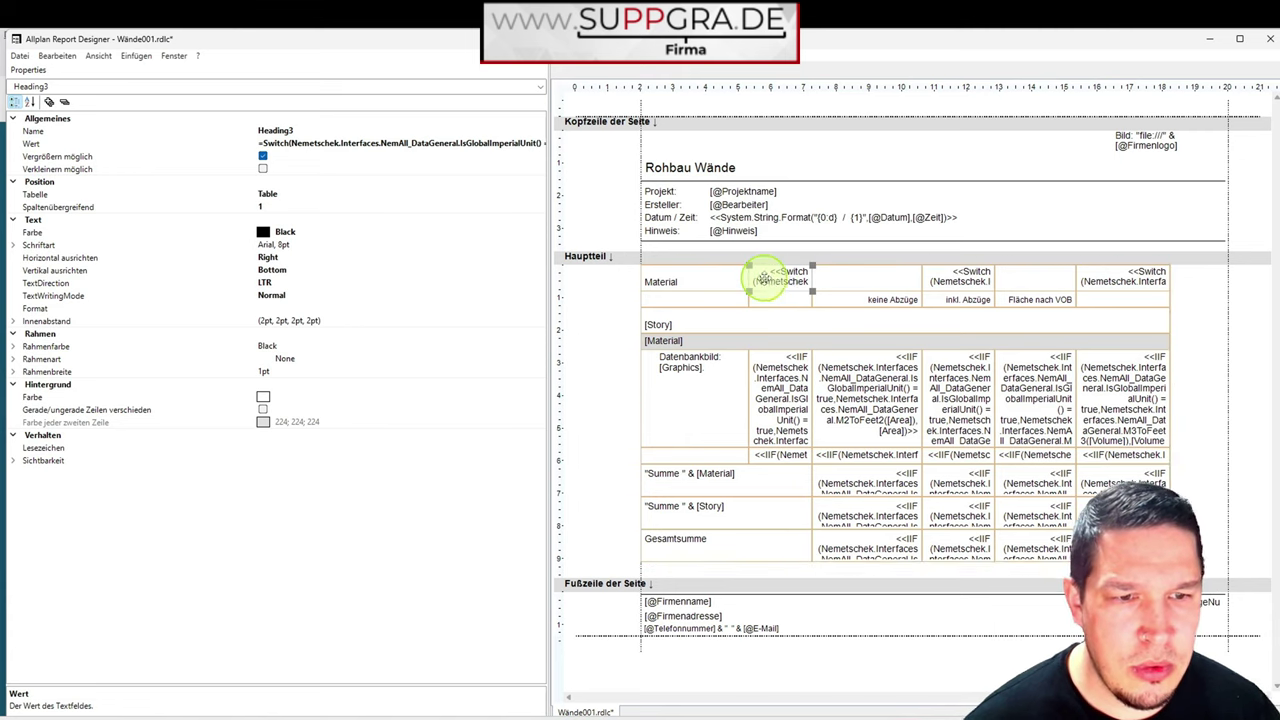
{"action": "right_click", "coordinate": [763, 282]}
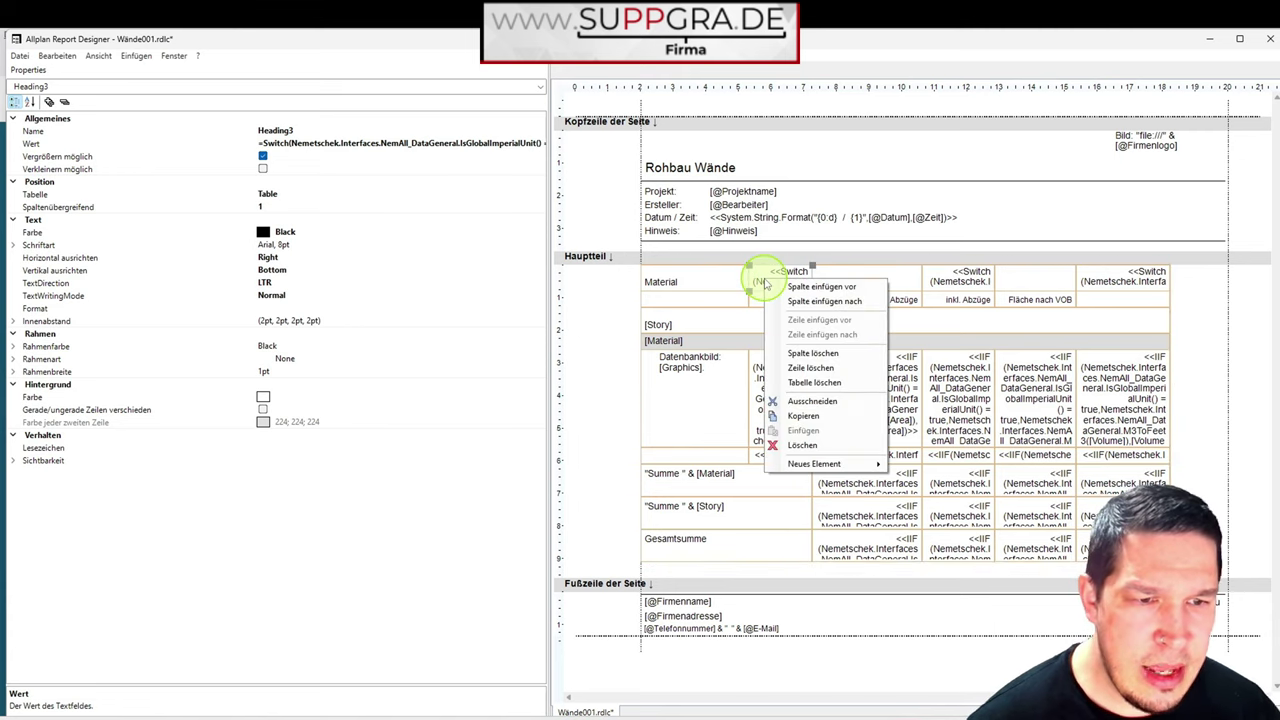
{"action": "left_click", "coordinate": [822, 287]}
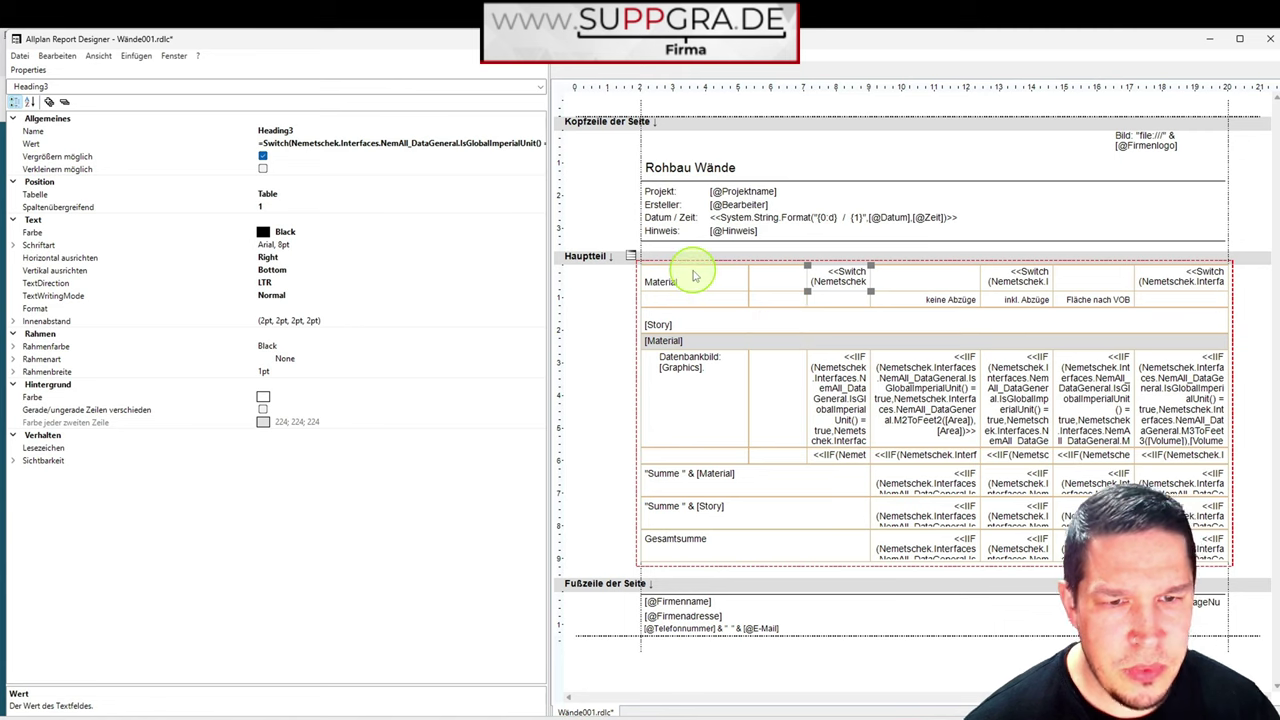
- Set the heading text of the new empty column to "Stat.Pos."
{"action": "left_click", "coordinate": [775, 280]}
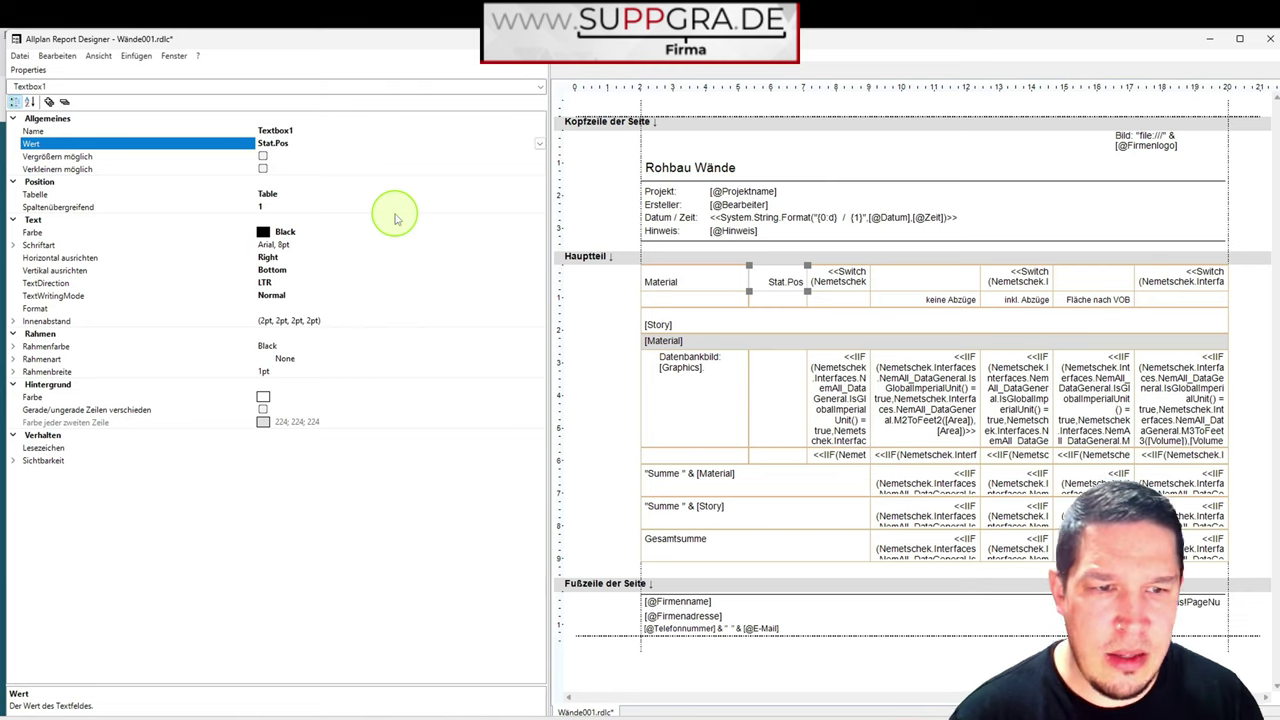
{"action": "left_click", "coordinate": [298, 143]}
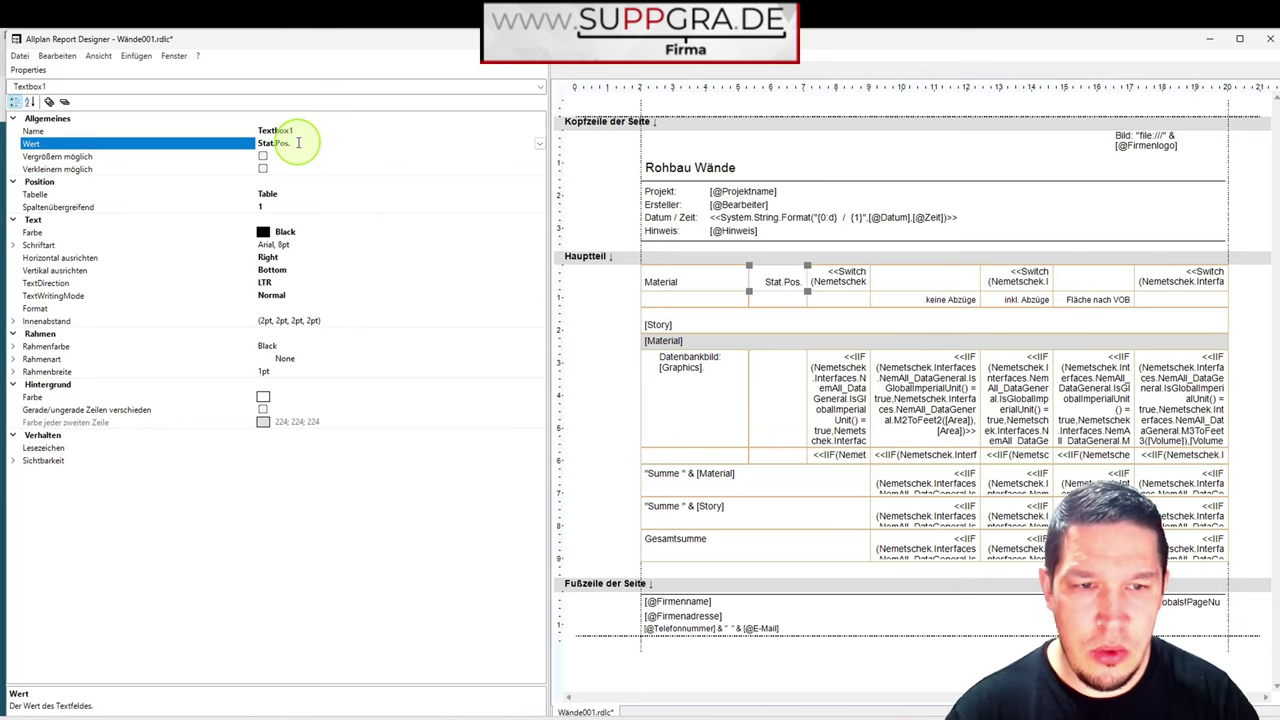
{"action": "key", "text": "Return"}
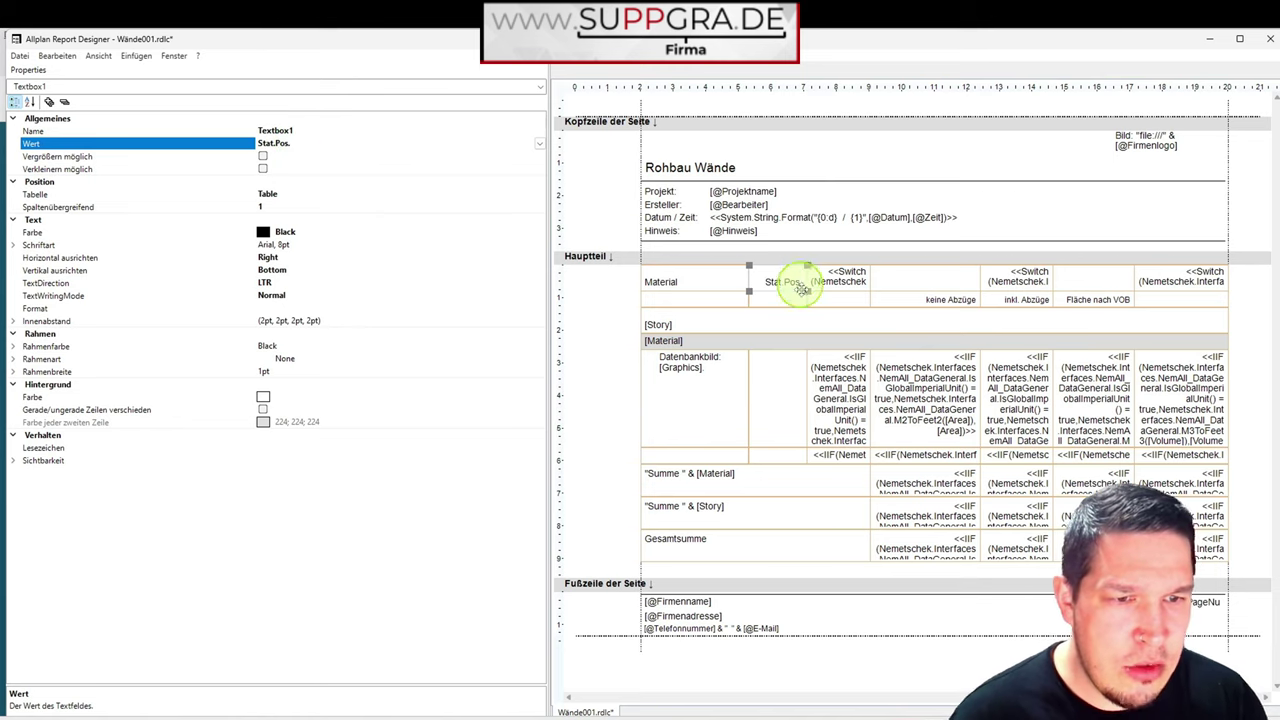
- Expand the report's Select1 data query and examine the filter of its From statement
{"action": "left_click", "coordinate": [785, 400]}
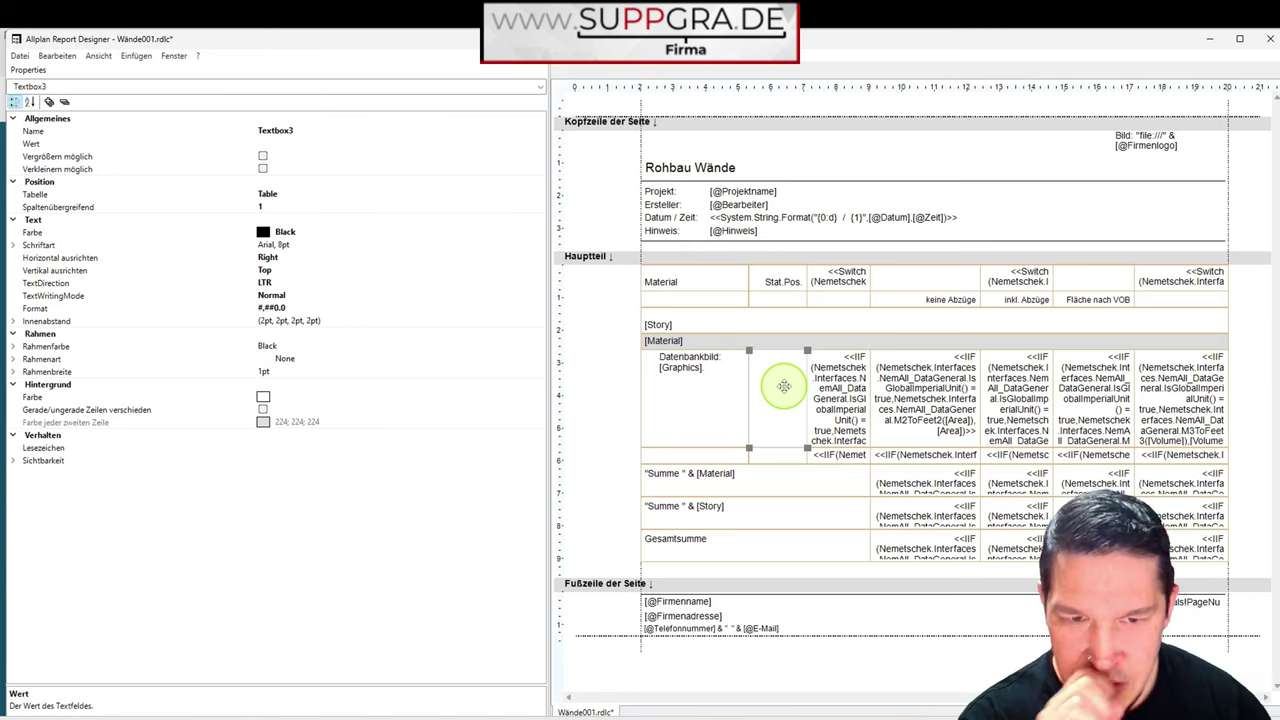
{"action": "left_click", "coordinate": [784, 386]}
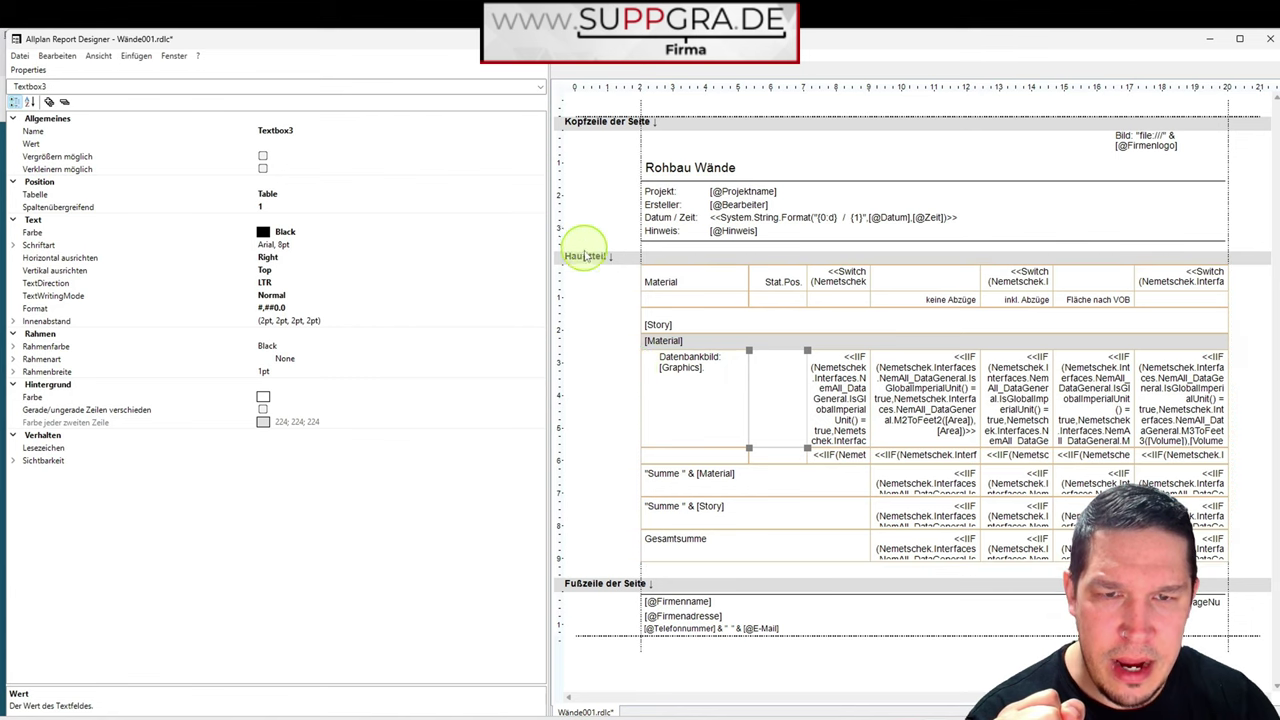
{"action": "left_click", "coordinate": [590, 373]}
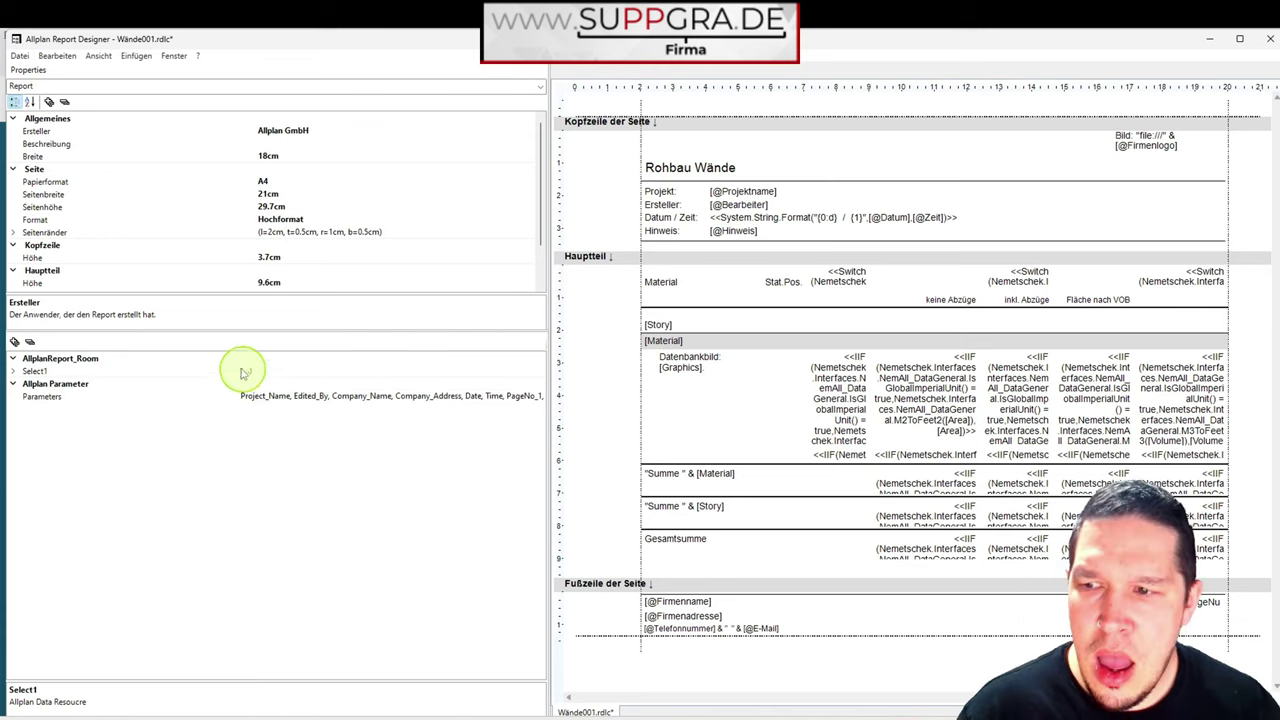
{"action": "left_click", "coordinate": [14, 371]}
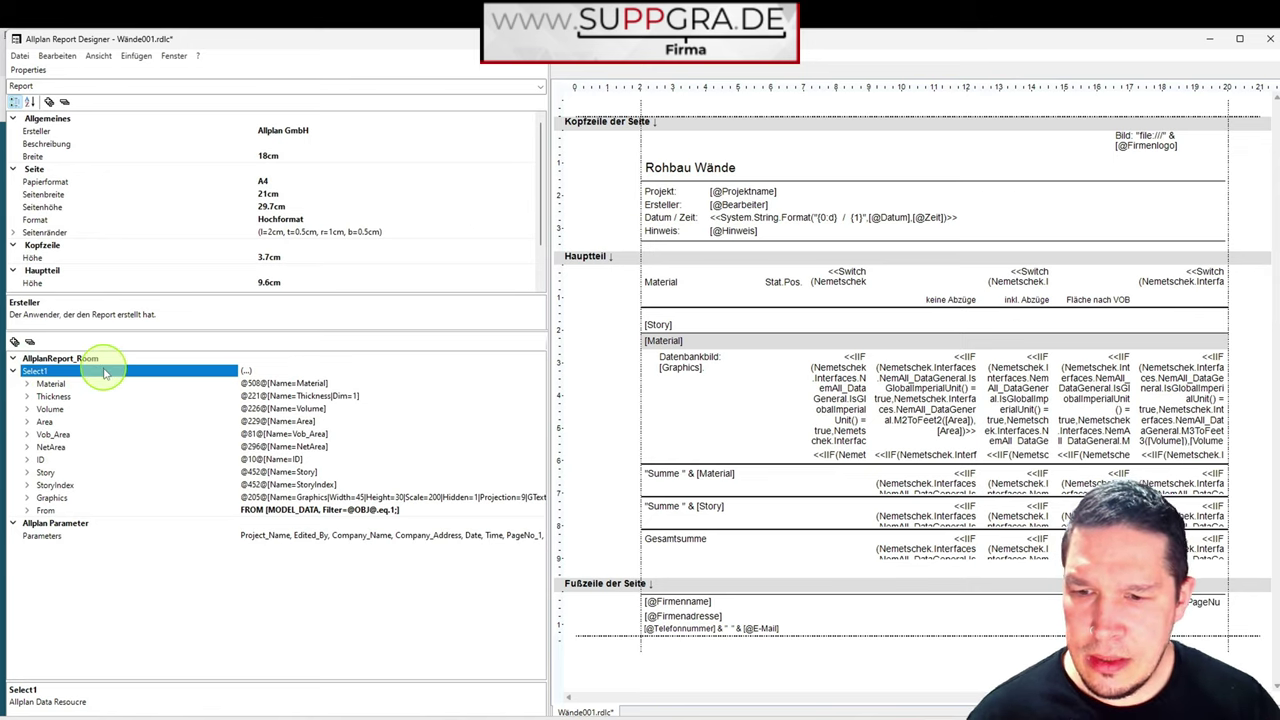
{"action": "left_click", "coordinate": [27, 511]}
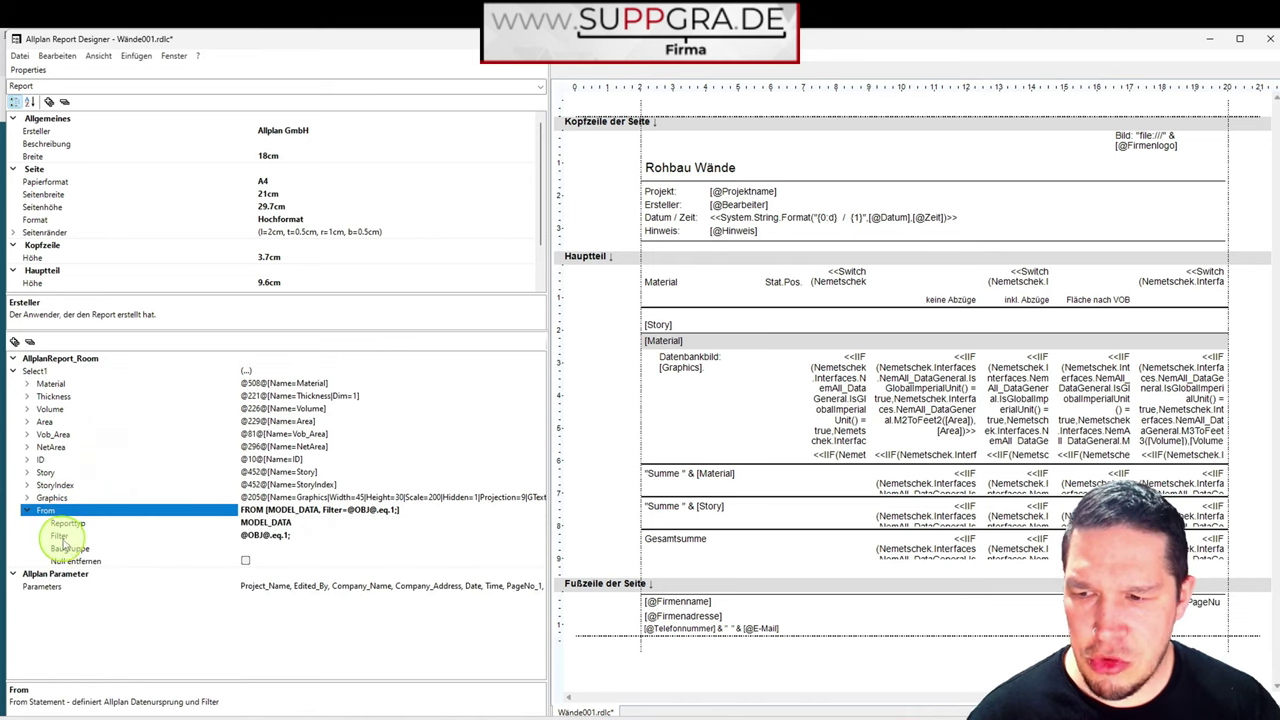
{"action": "left_click", "coordinate": [318, 537]}
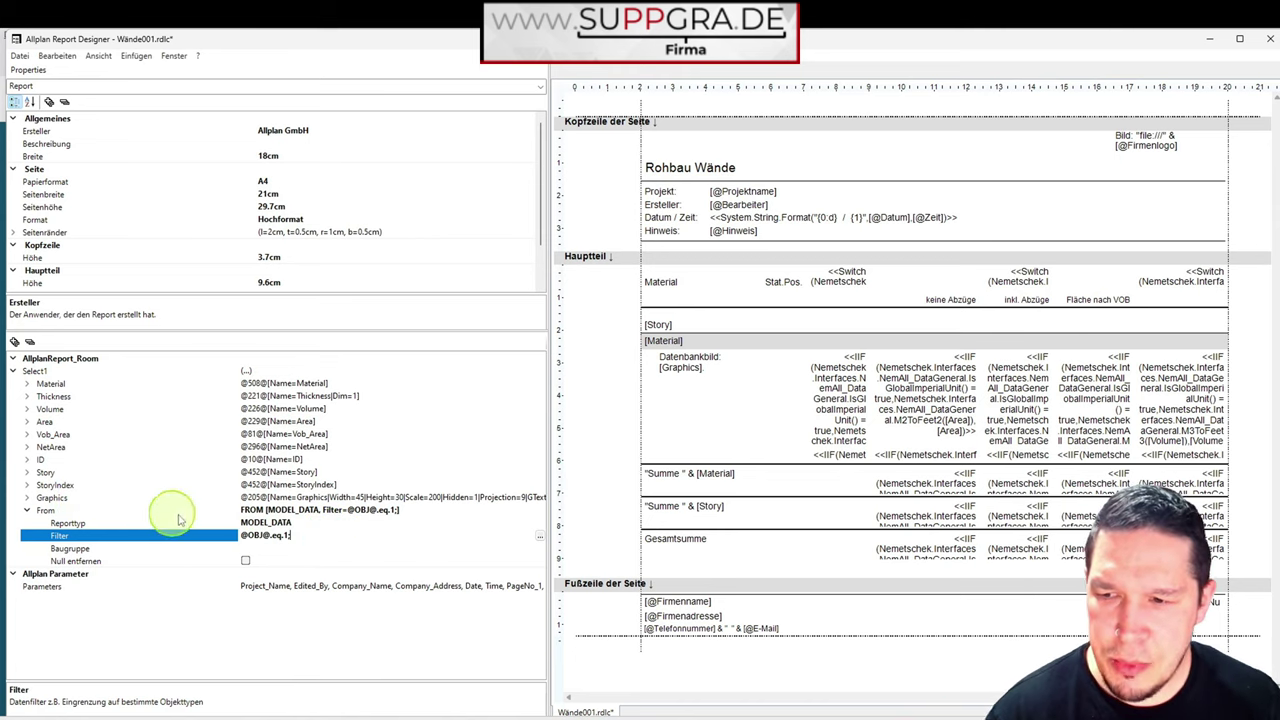
- Examine the existing data fields of Select1, from Material through Graphics
{"action": "left_click", "coordinate": [52, 497]}
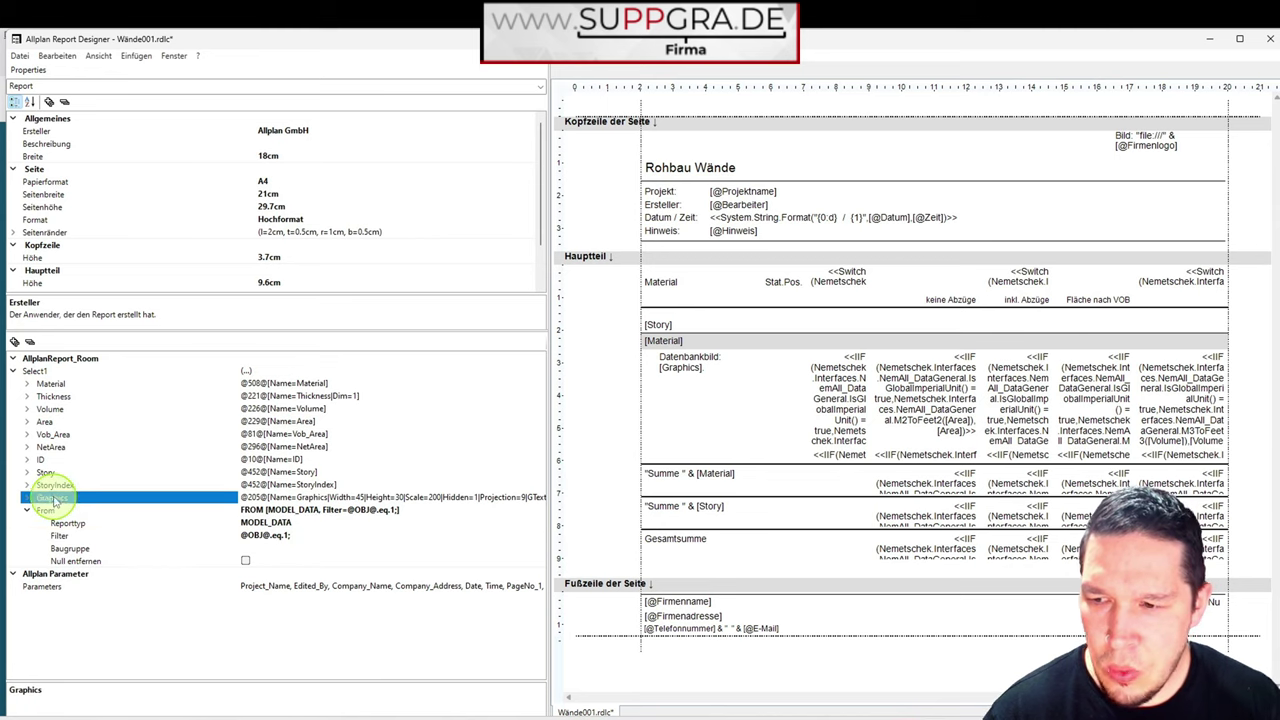
{"action": "left_click", "coordinate": [50, 383]}
{"action": "left_click", "coordinate": [53, 396]}
{"action": "left_click", "coordinate": [50, 409]}
{"action": "left_click", "coordinate": [45, 421]}
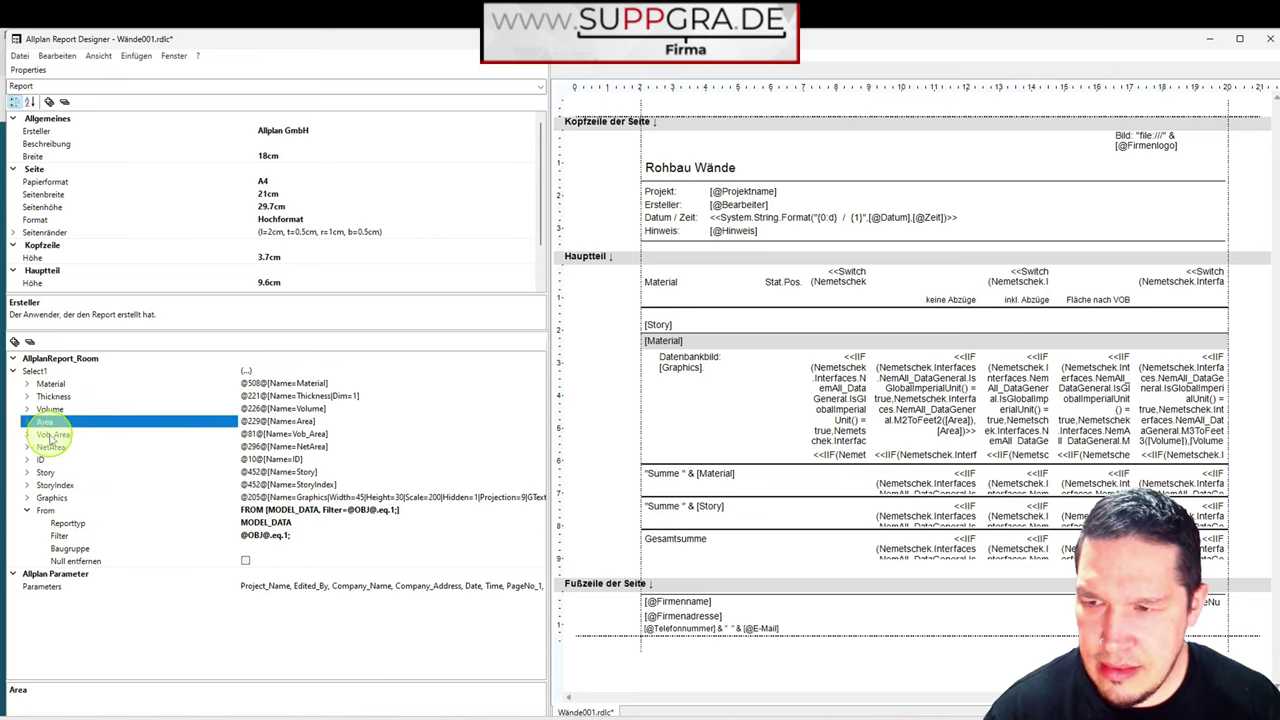
{"action": "left_click", "coordinate": [52, 434]}
{"action": "left_click", "coordinate": [52, 446]}
{"action": "left_click", "coordinate": [45, 460]}
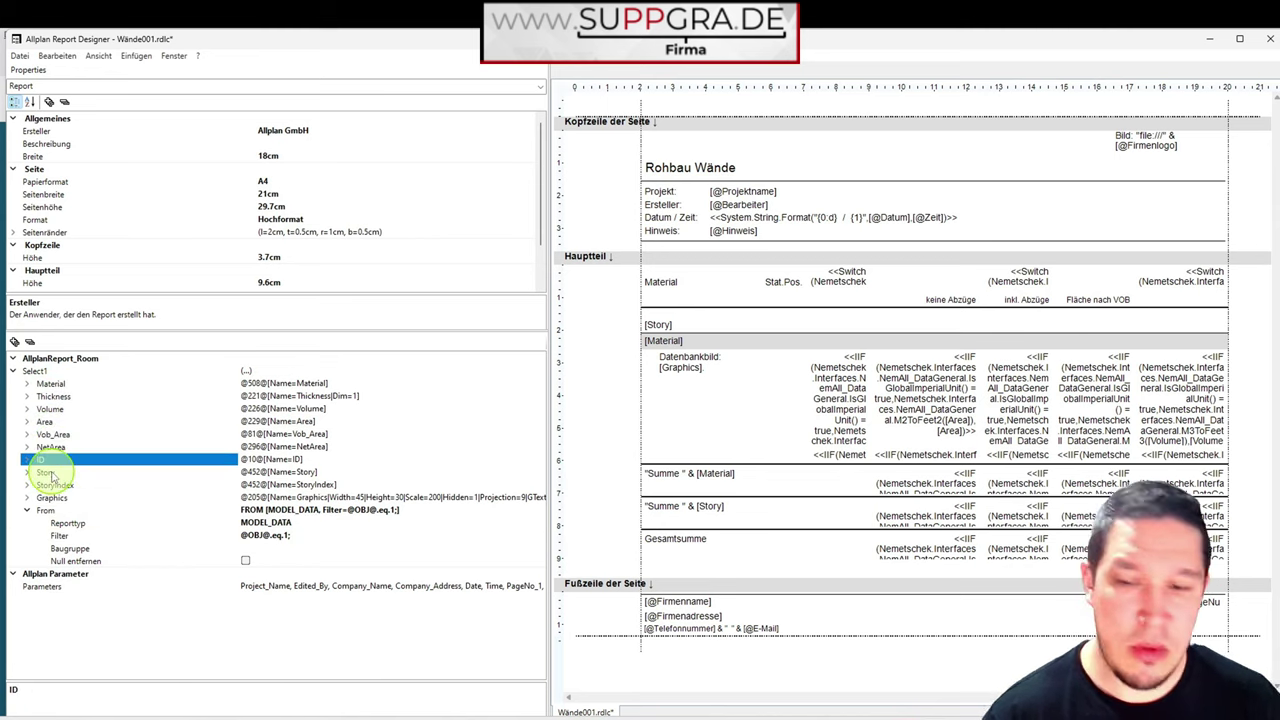
{"action": "left_click", "coordinate": [48, 472]}
{"action": "left_click", "coordinate": [50, 484]}
{"action": "left_click", "coordinate": [50, 497]}
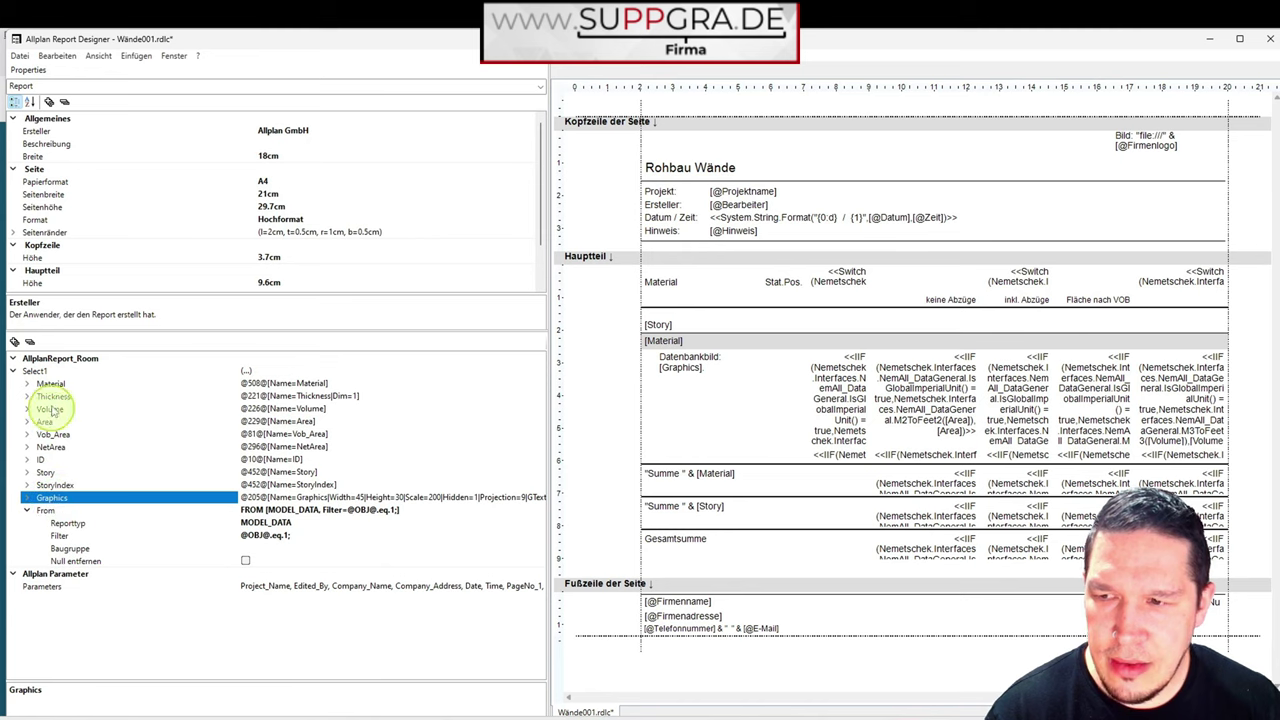
- Insert a new data field after Graphics in Select1 and clear the default attribute from its formula
{"action": "right_click", "coordinate": [58, 500]}
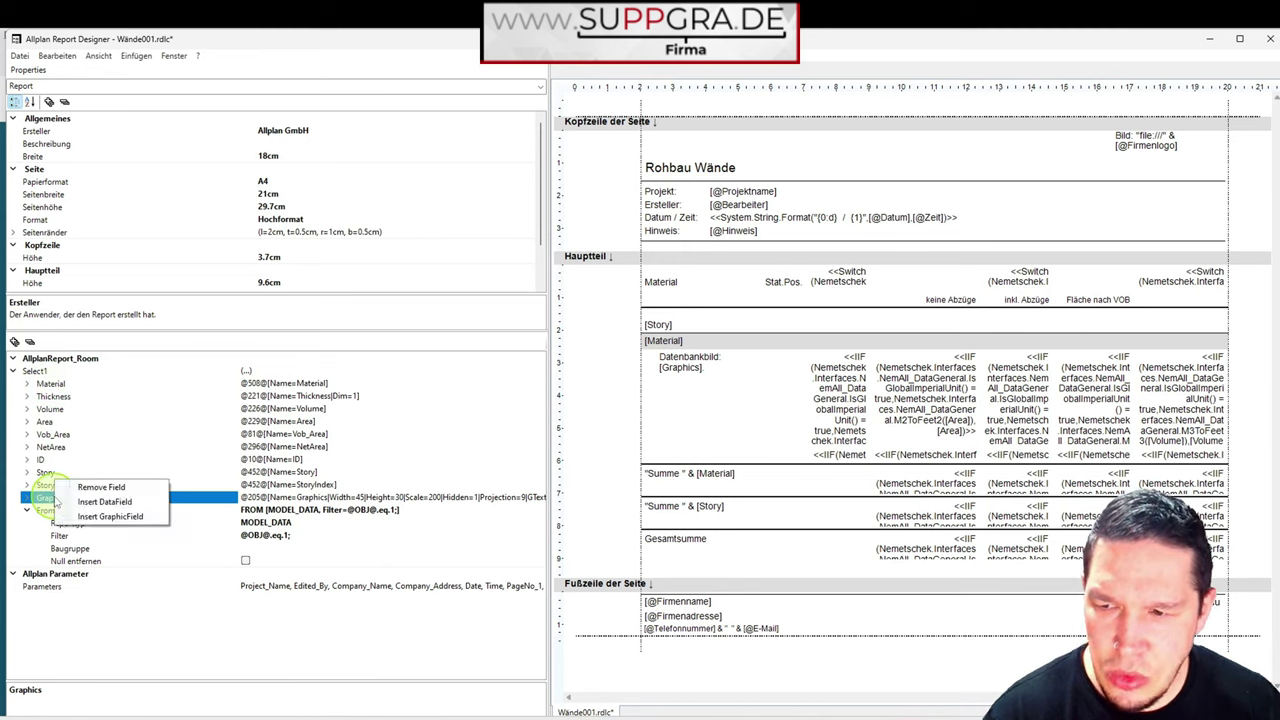
{"action": "left_click", "coordinate": [119, 502]}
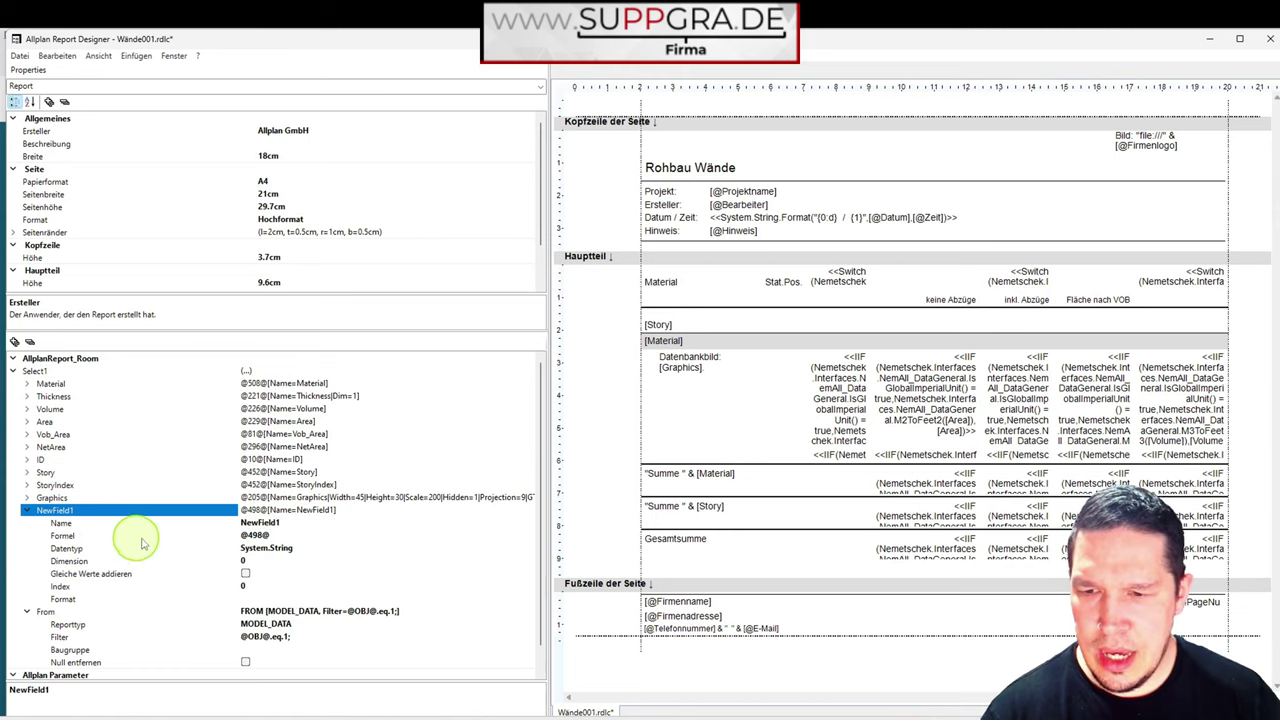
{"action": "left_click", "coordinate": [281, 537]}
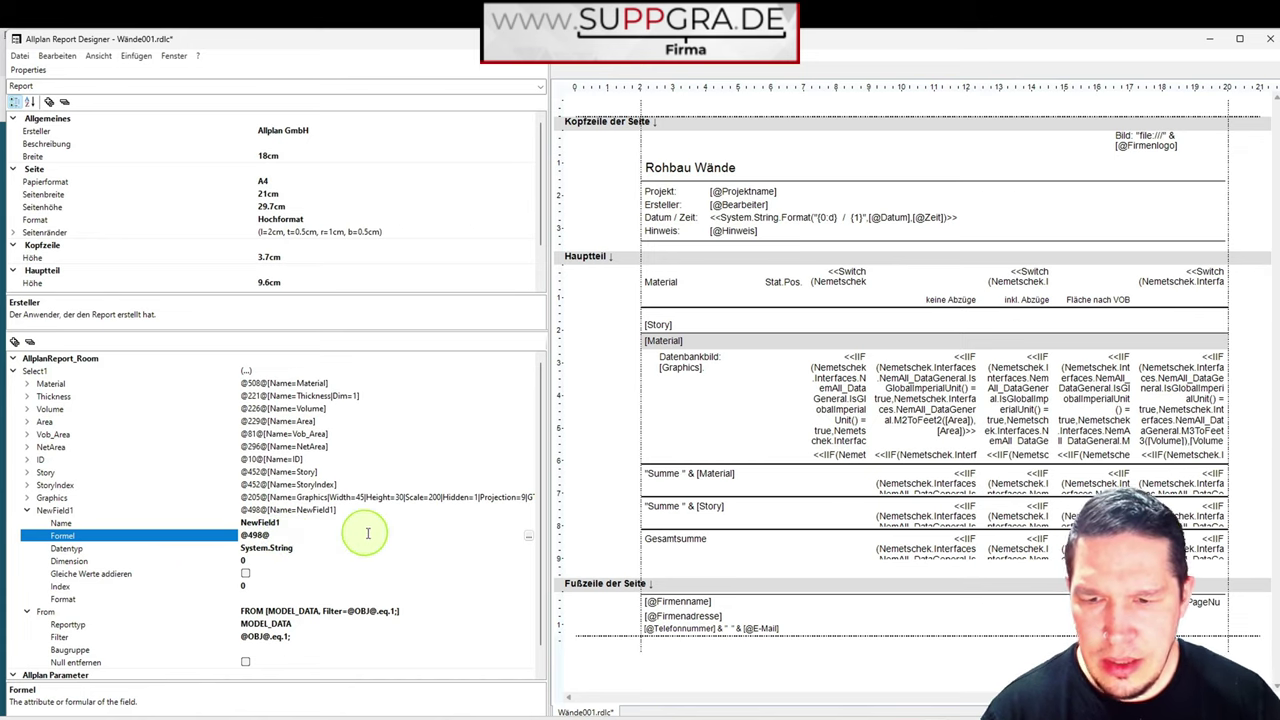
{"action": "left_click", "coordinate": [529, 538]}
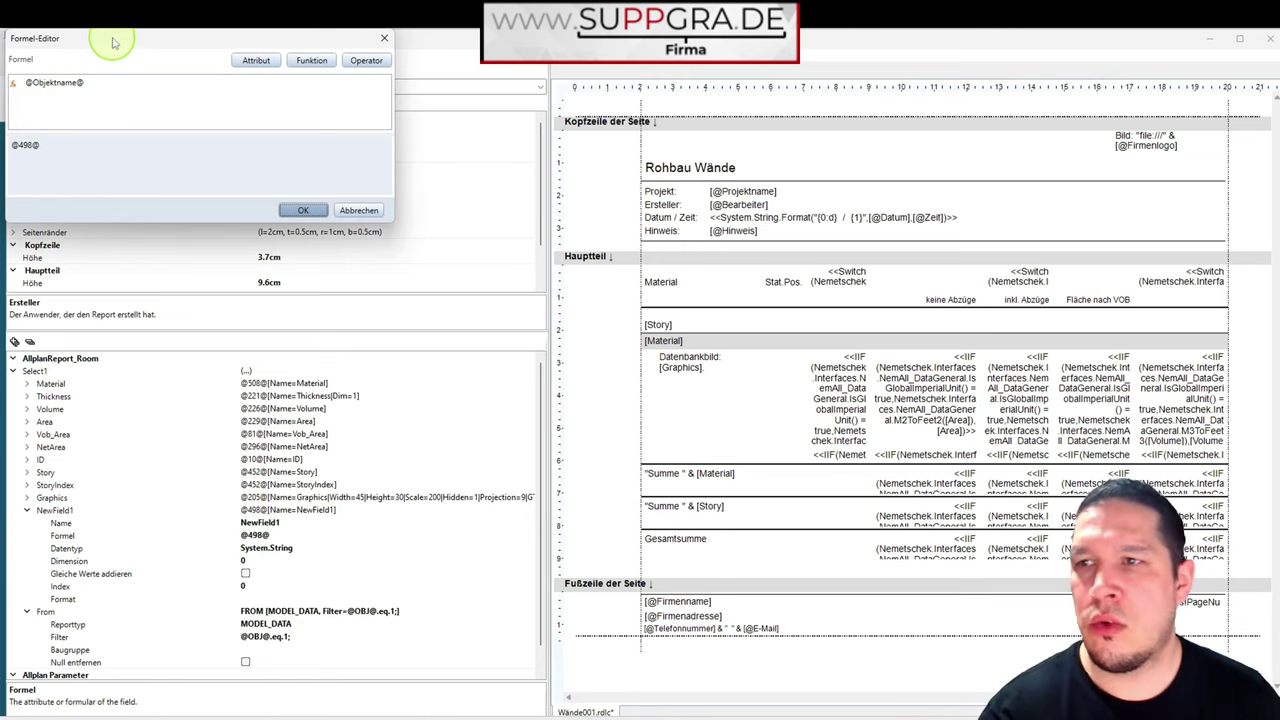
{"action": "left_click_drag", "start_coordinate": [109, 42], "coordinate": [467, 209]}
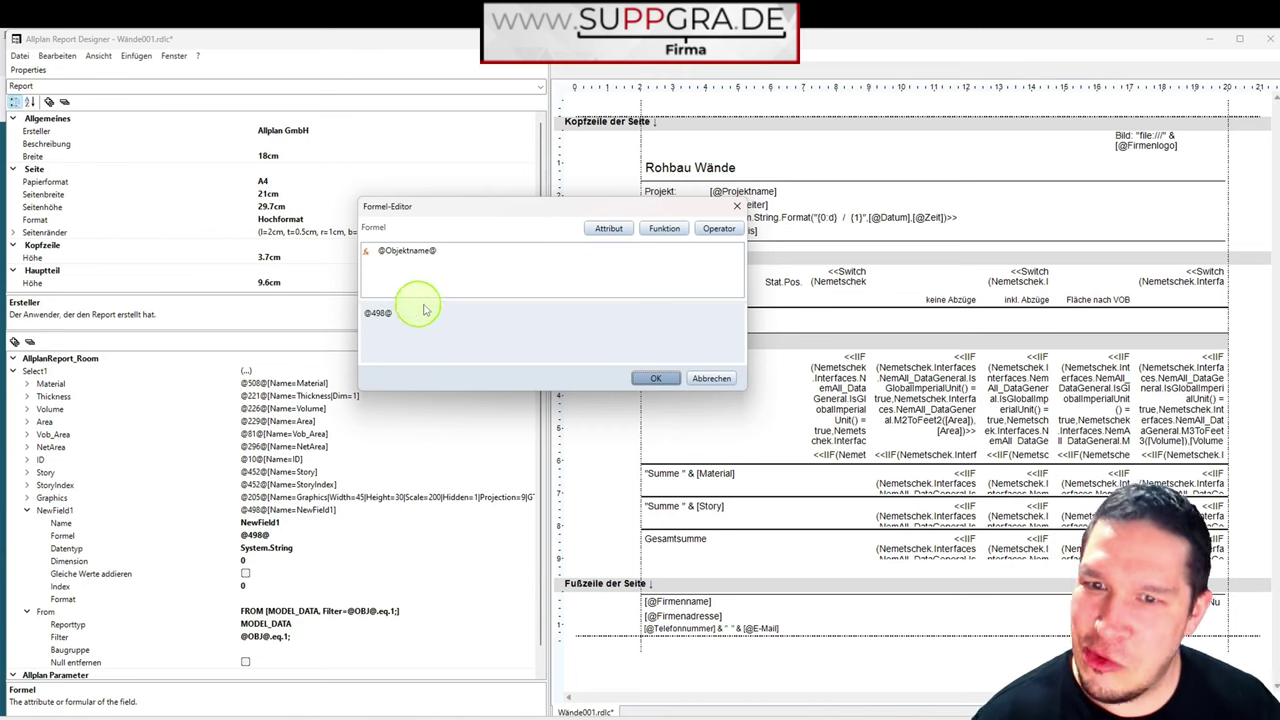
{"action": "left_click_drag", "start_coordinate": [437, 250], "coordinate": [391, 250]}
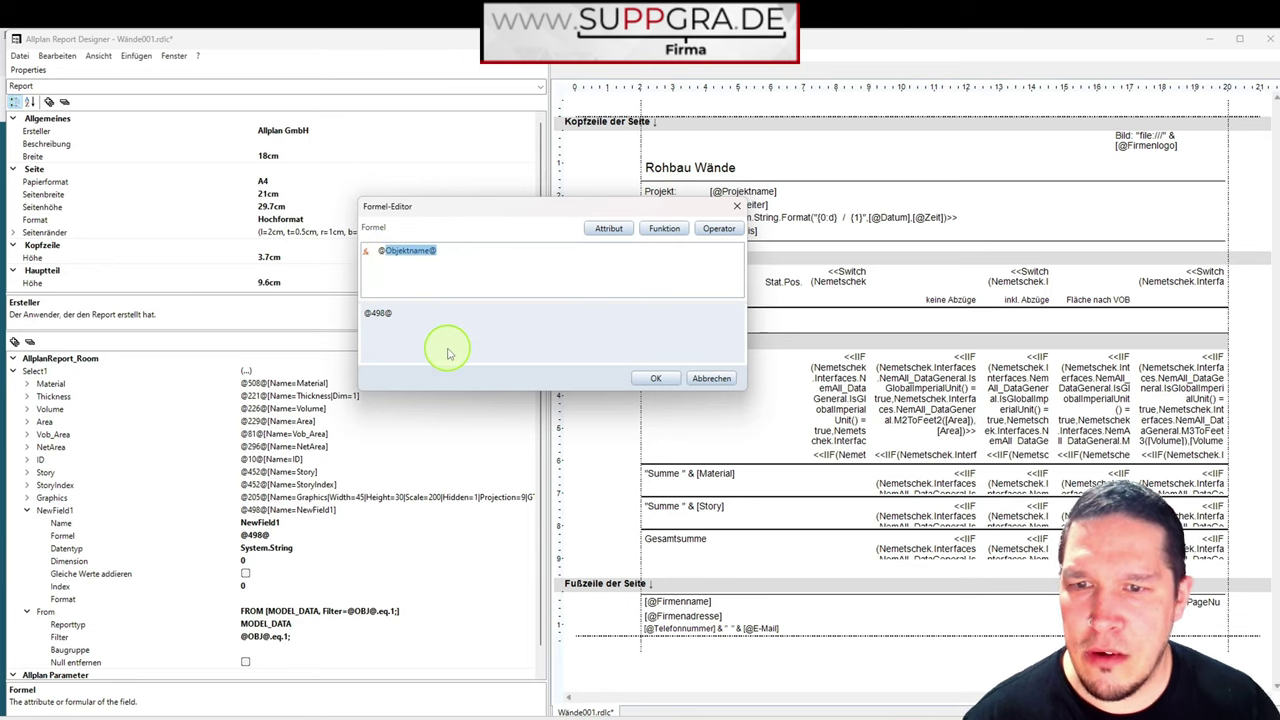
{"action": "key", "text": "BackSpace"}
{"action": "key", "text": "BackSpace"}
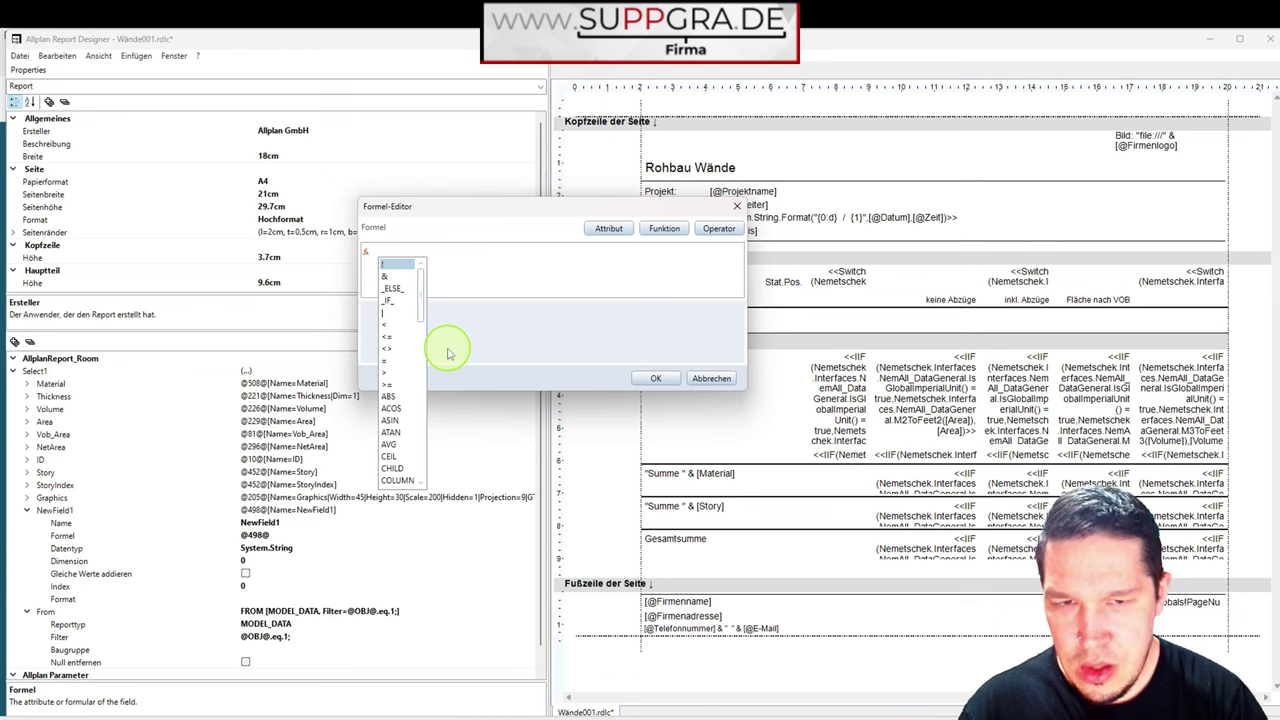
- Search the attributes available for the formula for 2-1 Statische Position
{"action": "left_click", "coordinate": [607, 228]}
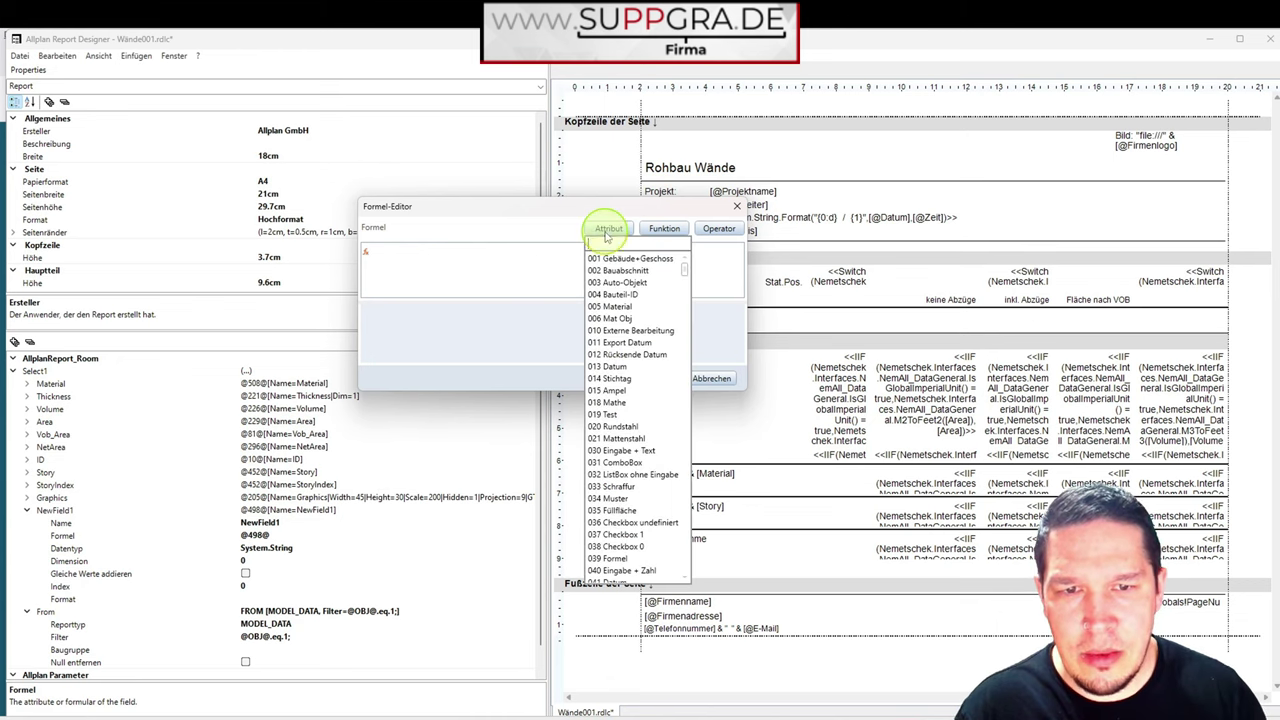
{"action": "scroll", "coordinate": [623, 284], "scroll_direction": "down", "scroll_amount": 10}
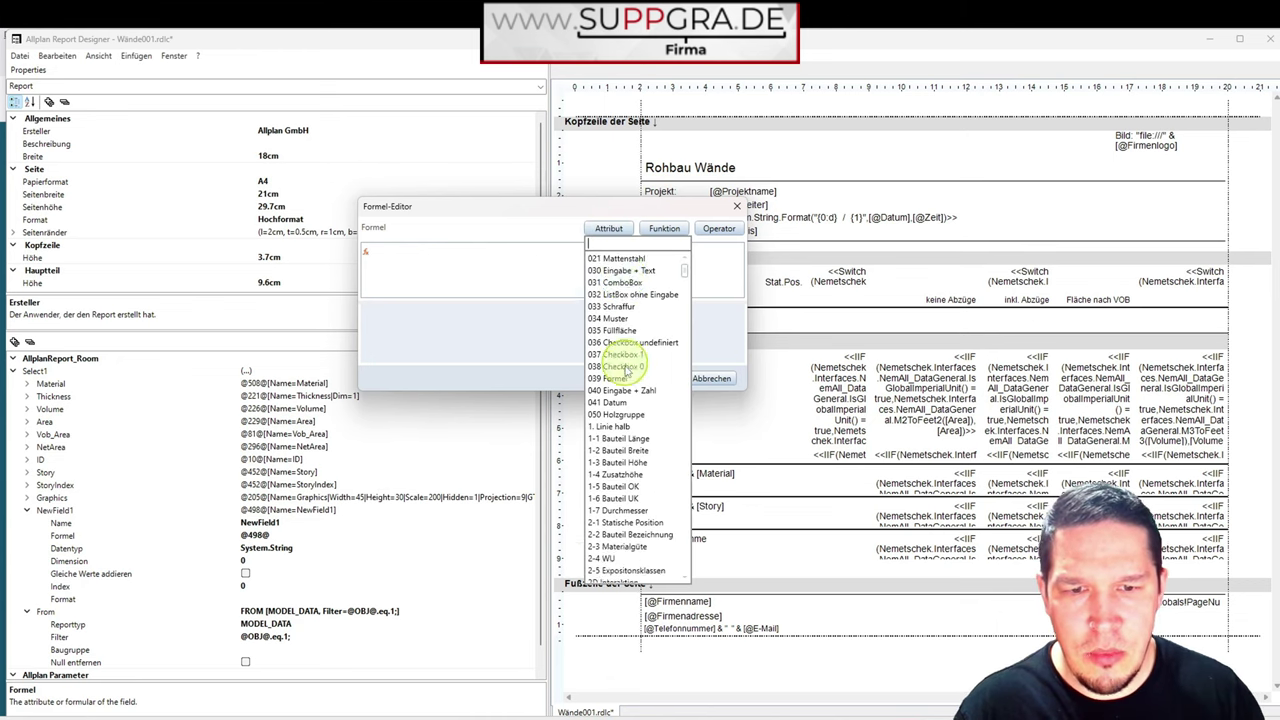
{"action": "left_click", "coordinate": [443, 270]}
{"action": "type", "text": "@"}
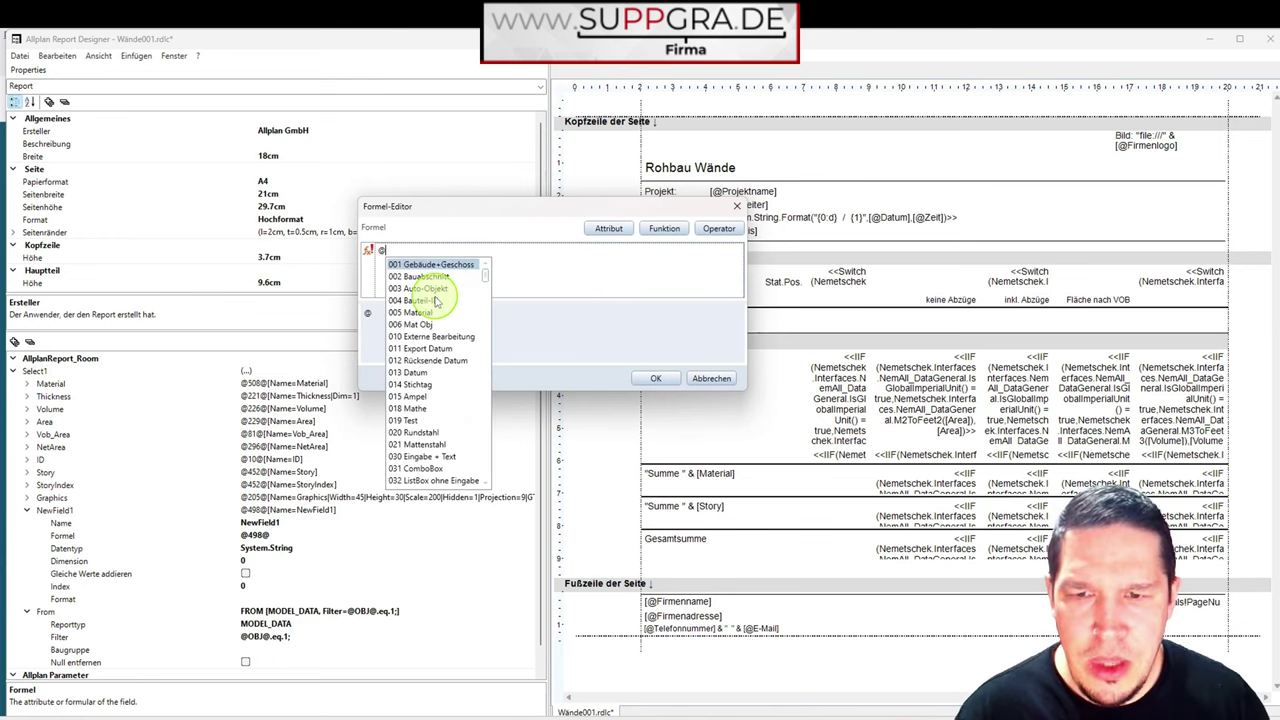
{"action": "scroll", "coordinate": [435, 300], "scroll_direction": "down", "scroll_amount": 8}
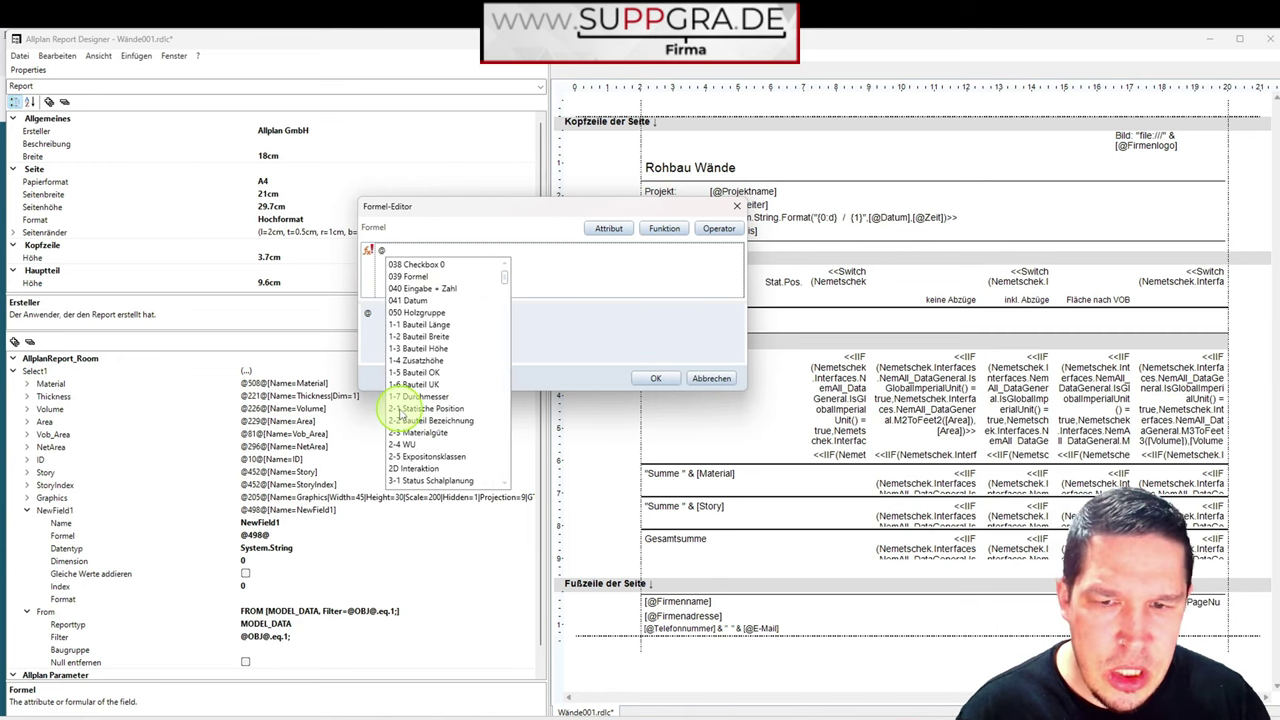
{"action": "left_click", "coordinate": [622, 263]}
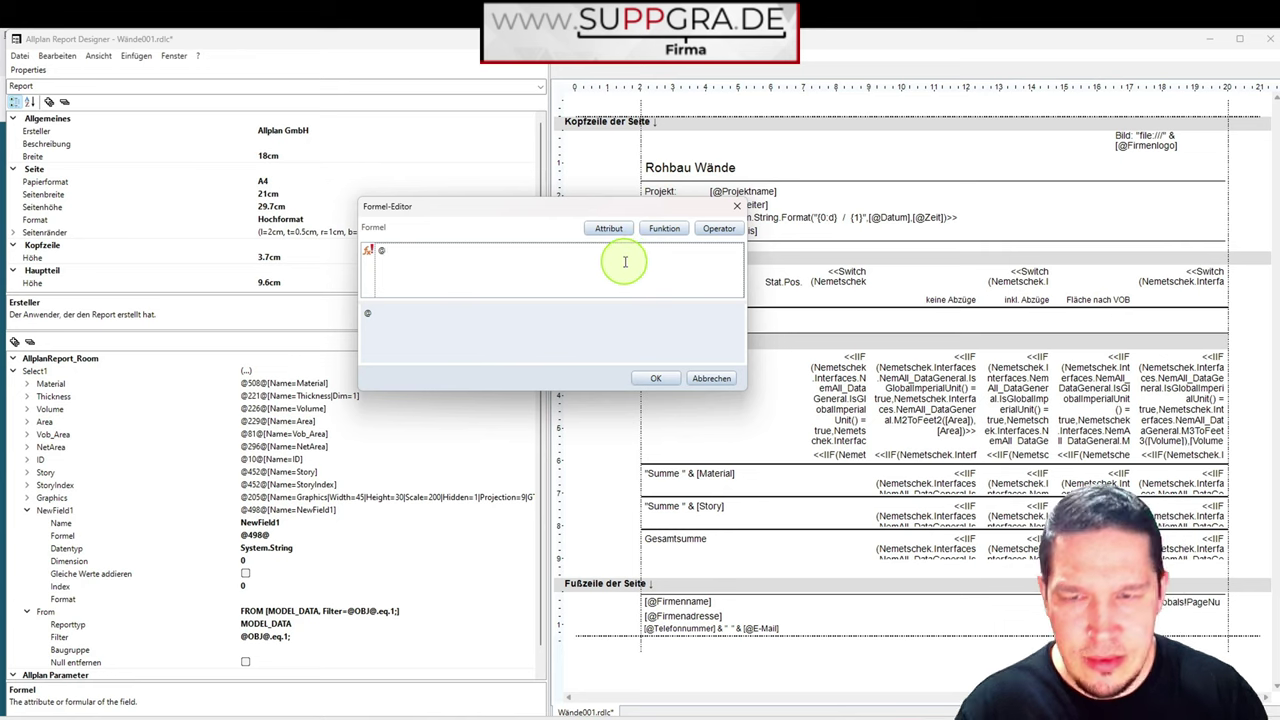
{"action": "key", "text": "BackSpace"}
{"action": "key", "text": "ctrl+space"}
{"action": "type", "text": "@2-1"}
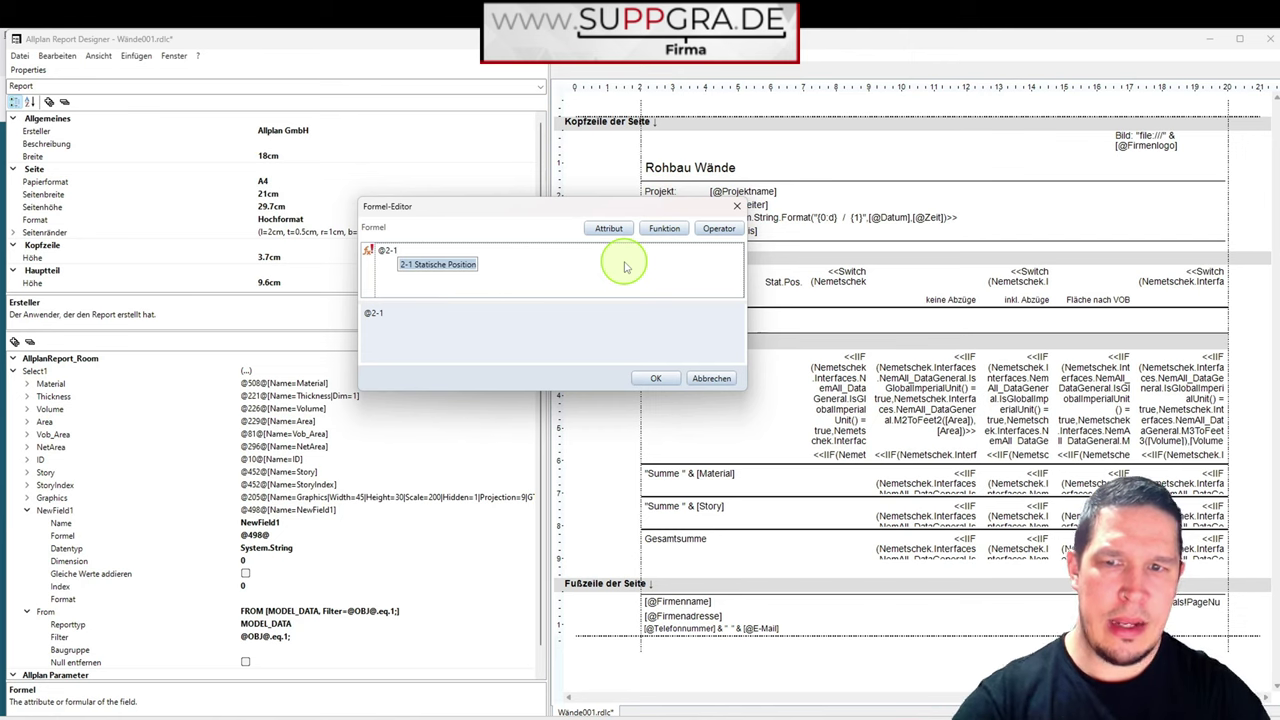
{"action": "key", "text": "BackSpace"}
{"action": "key", "text": "BackSpace"}
{"action": "key", "text": "BackSpace"}
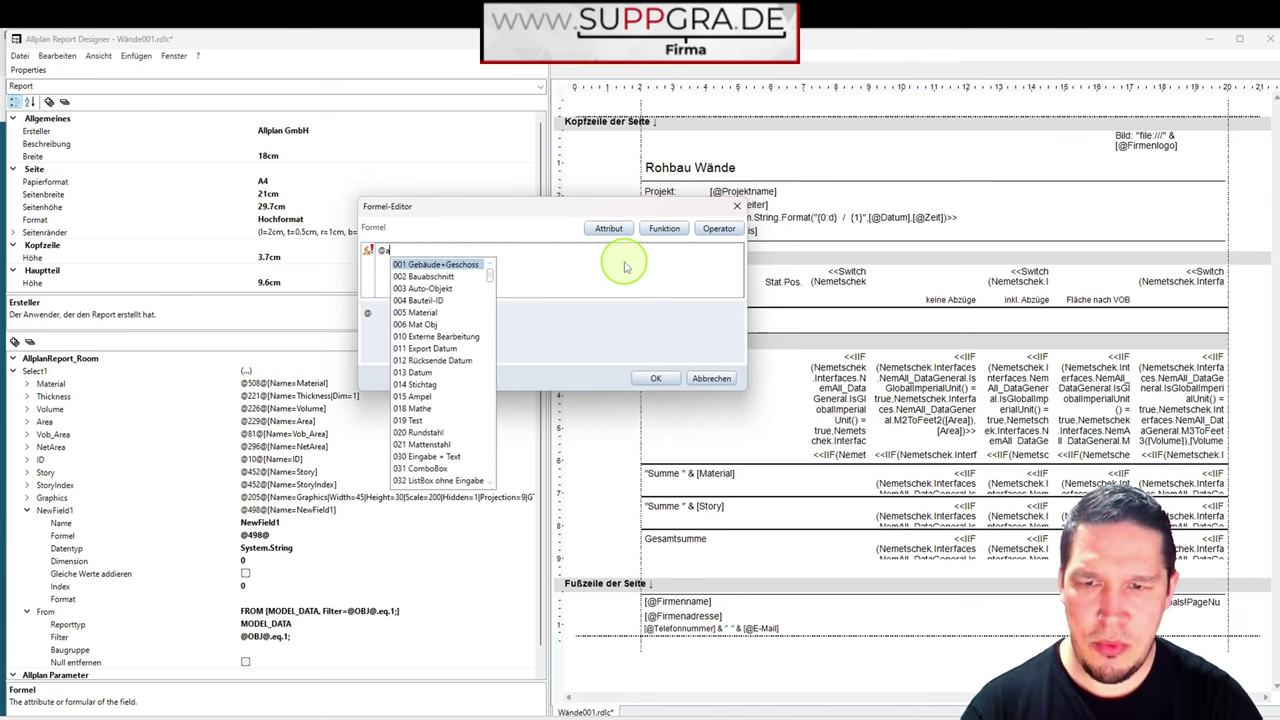
{"action": "type", "text": "abmessung Y@"}
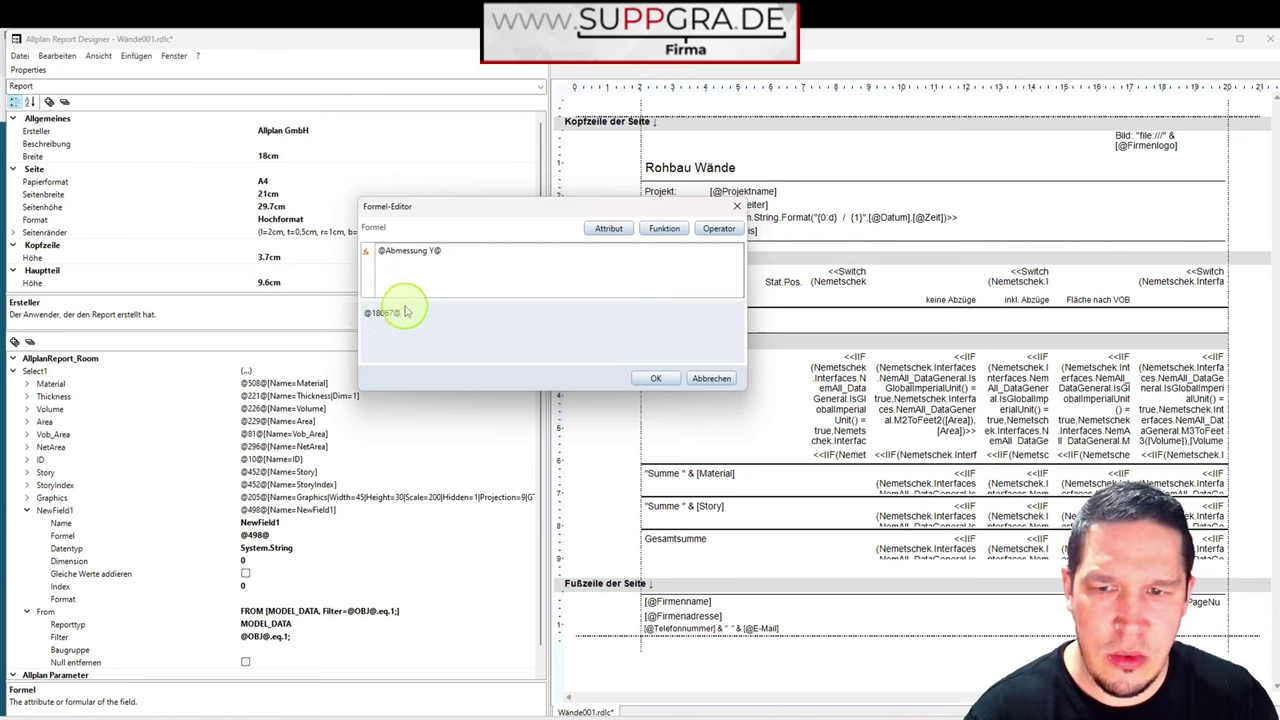
- Set the new data field's formula to the attribute @2-1 Statische Position@ and apply it
{"action": "left_click_drag", "start_coordinate": [445, 251], "coordinate": [371, 251]}
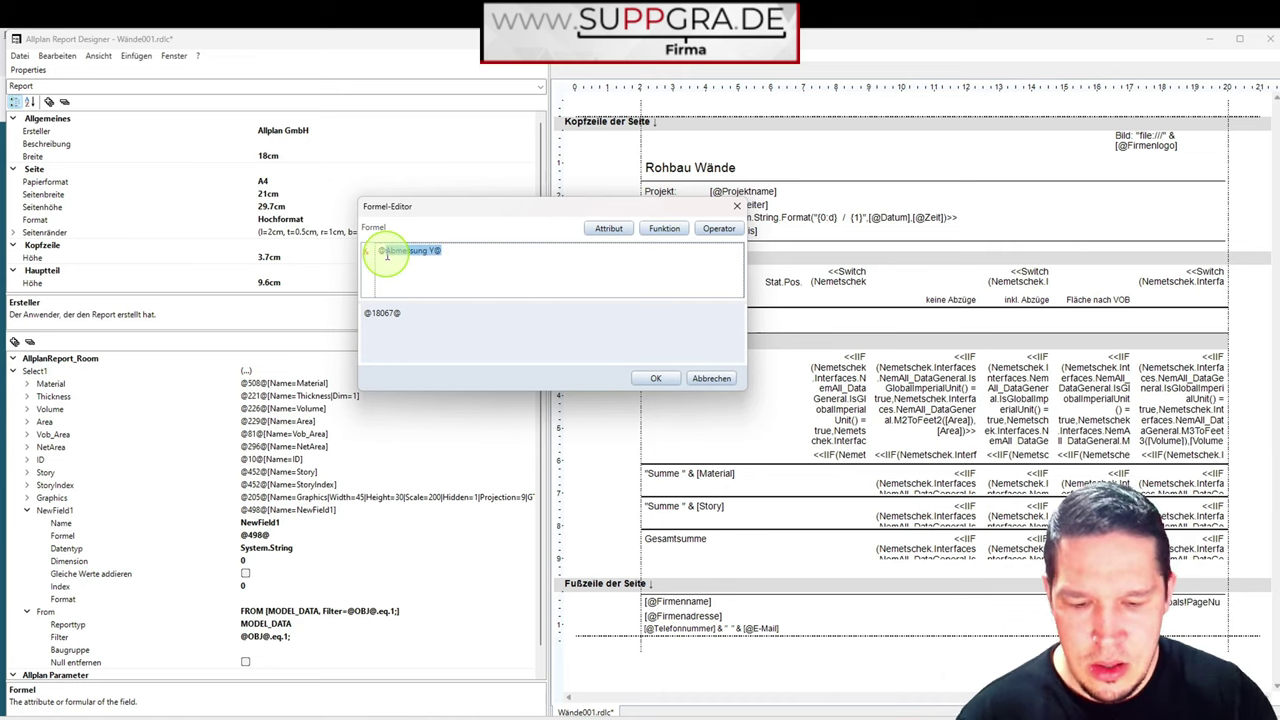
{"action": "type", "text": "@2-"}
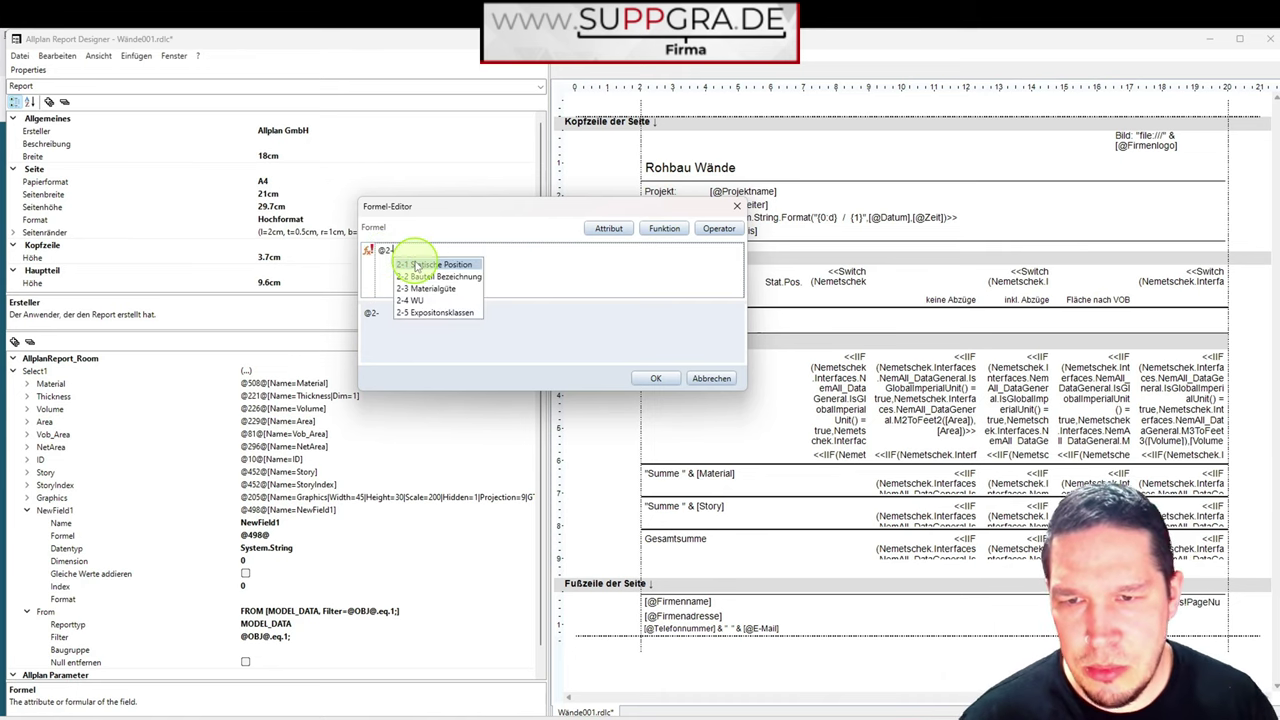
{"action": "double_click", "coordinate": [417, 264]}
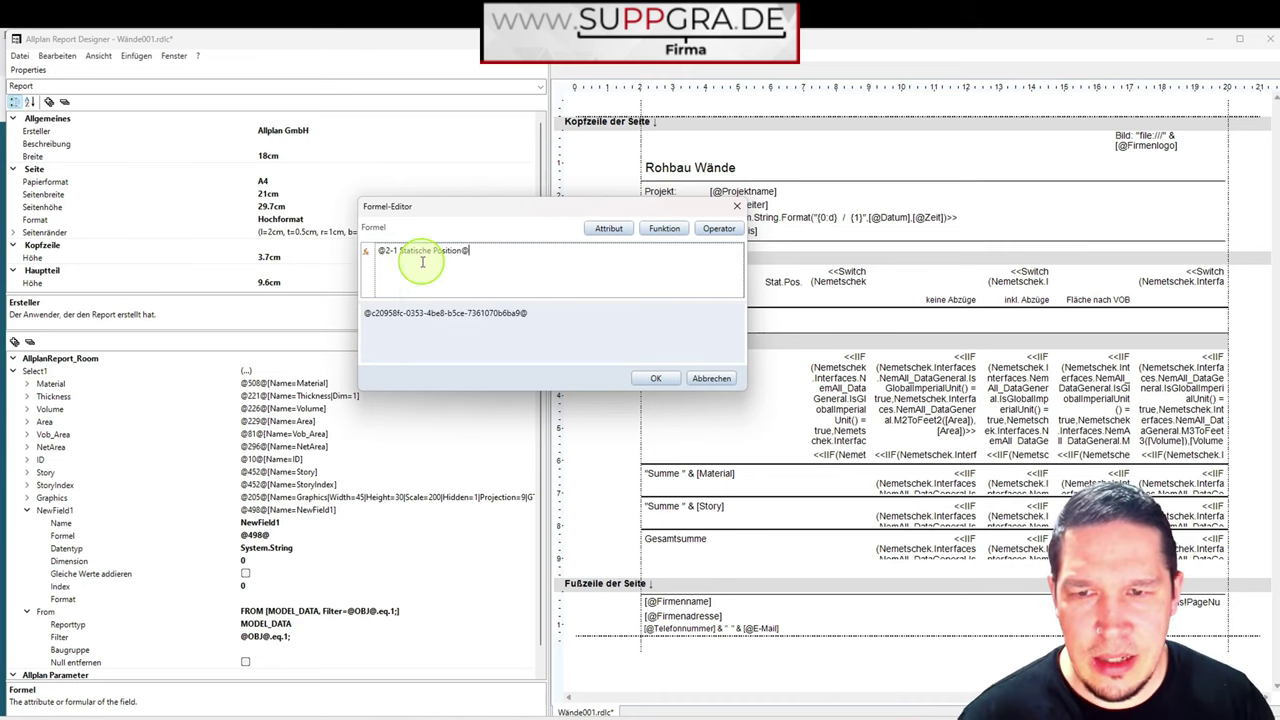
{"action": "left_click", "coordinate": [656, 378]}
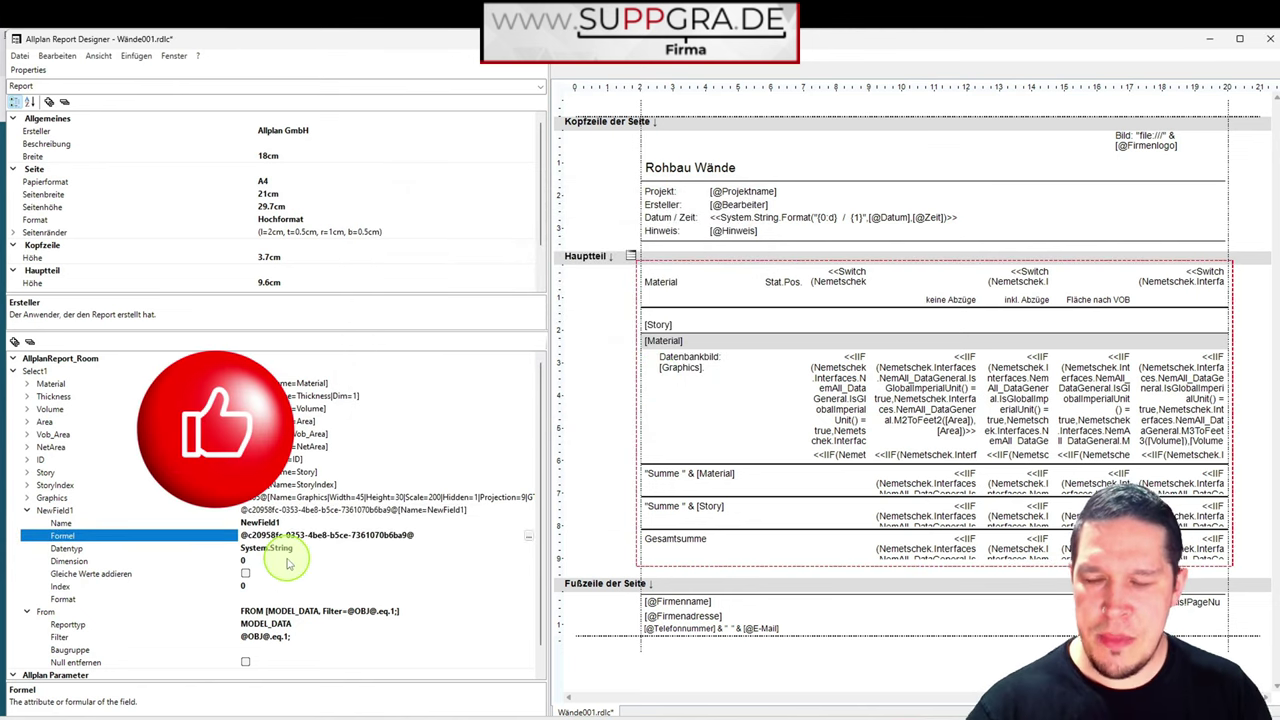
- Examine the new field's formula to compare the attribute name with its ID, leaving the formula editor without changes
{"action": "left_click_drag", "start_coordinate": [250, 535], "coordinate": [428, 537]}
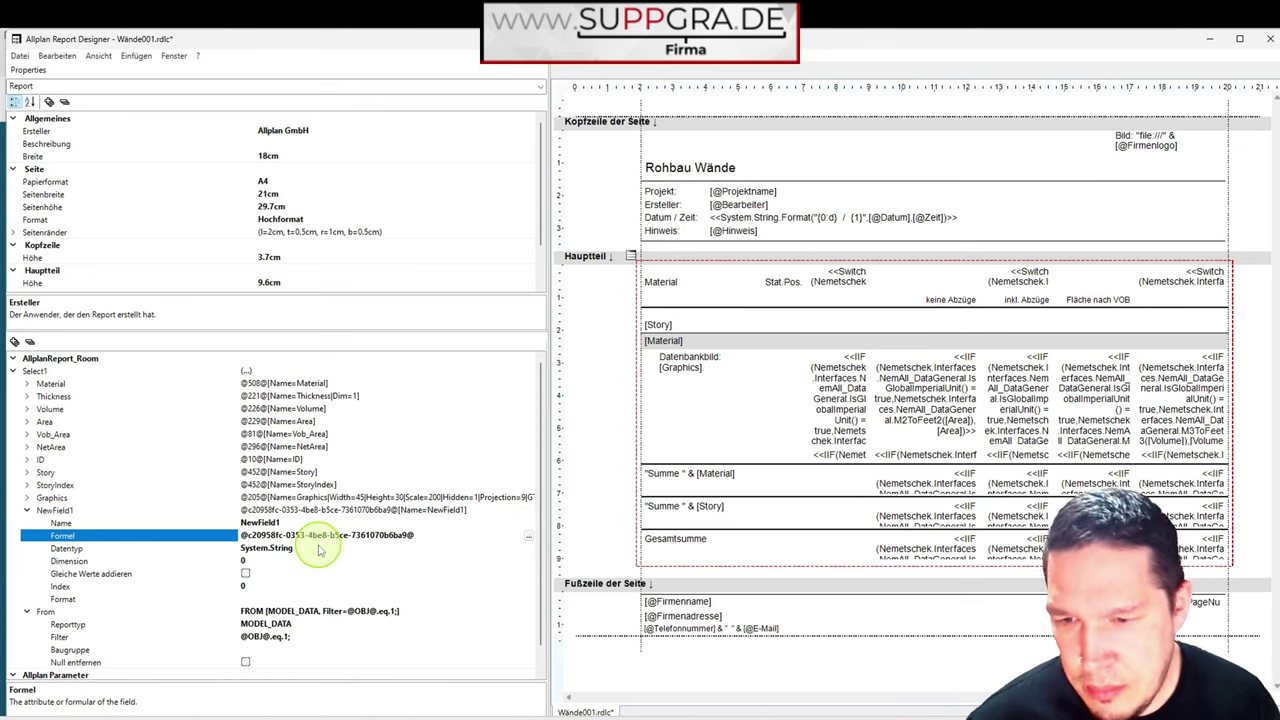
{"action": "left_click", "coordinate": [528, 536]}
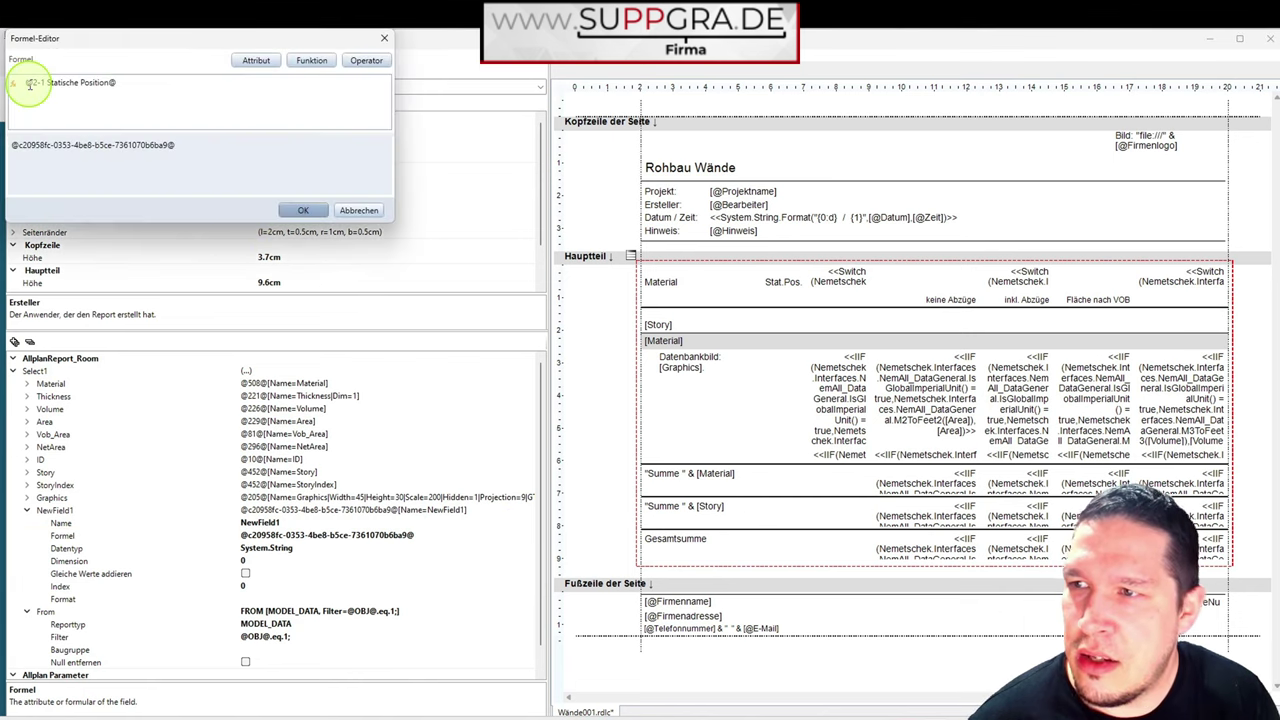
{"action": "left_click", "coordinate": [358, 210]}
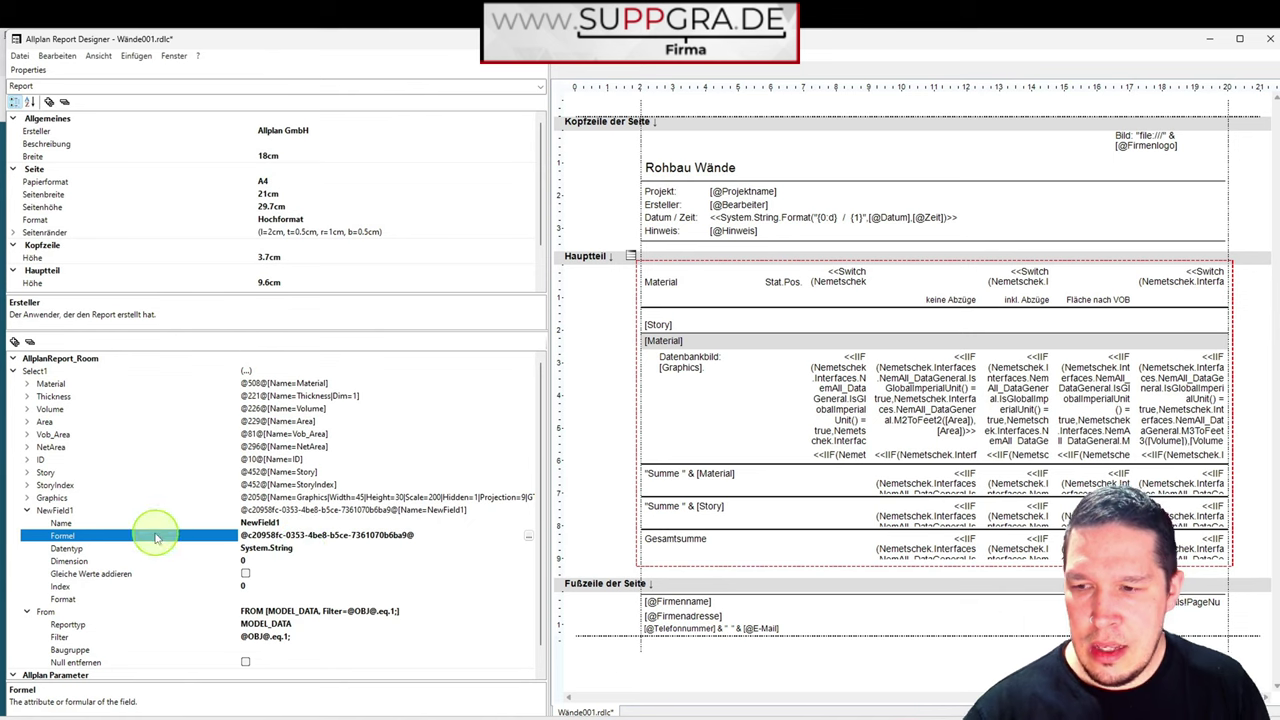
- Rename the new data field to spos and open its formula in the formula editor
{"action": "left_click", "coordinate": [282, 523]}
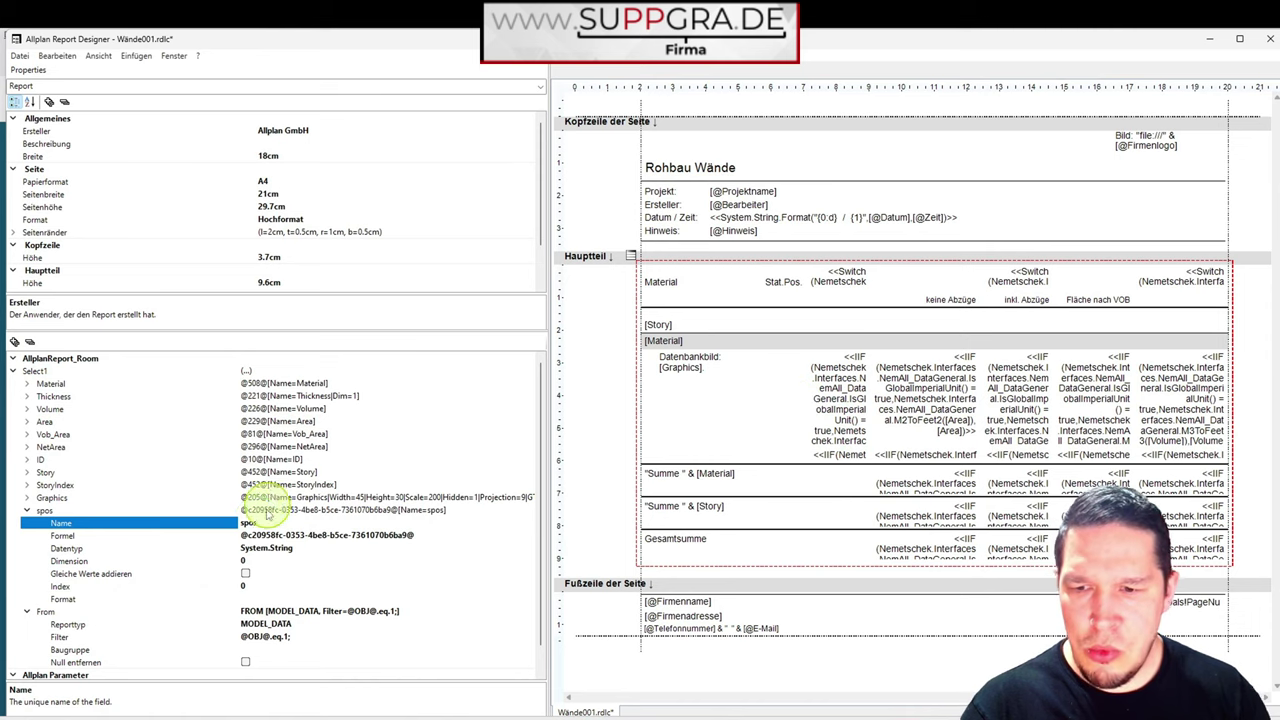
{"action": "left_click", "coordinate": [246, 522]}
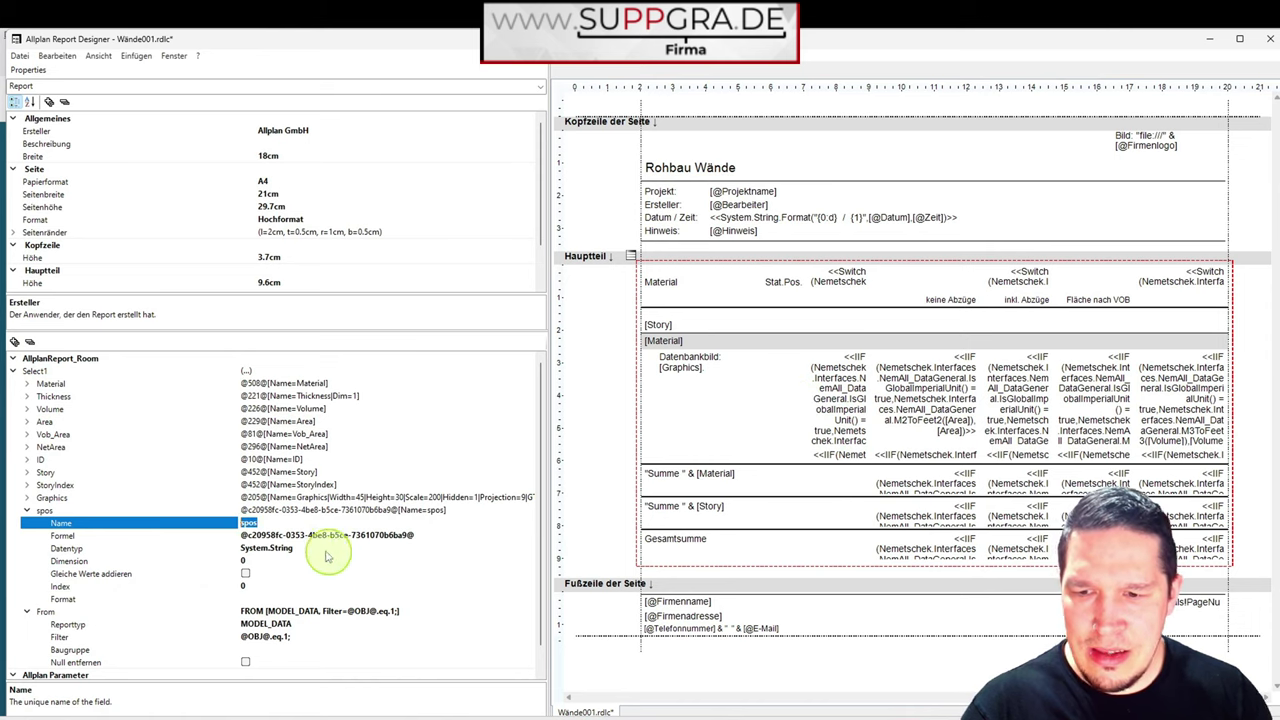
{"action": "left_click", "coordinate": [388, 536]}
{"action": "left_click", "coordinate": [527, 535]}
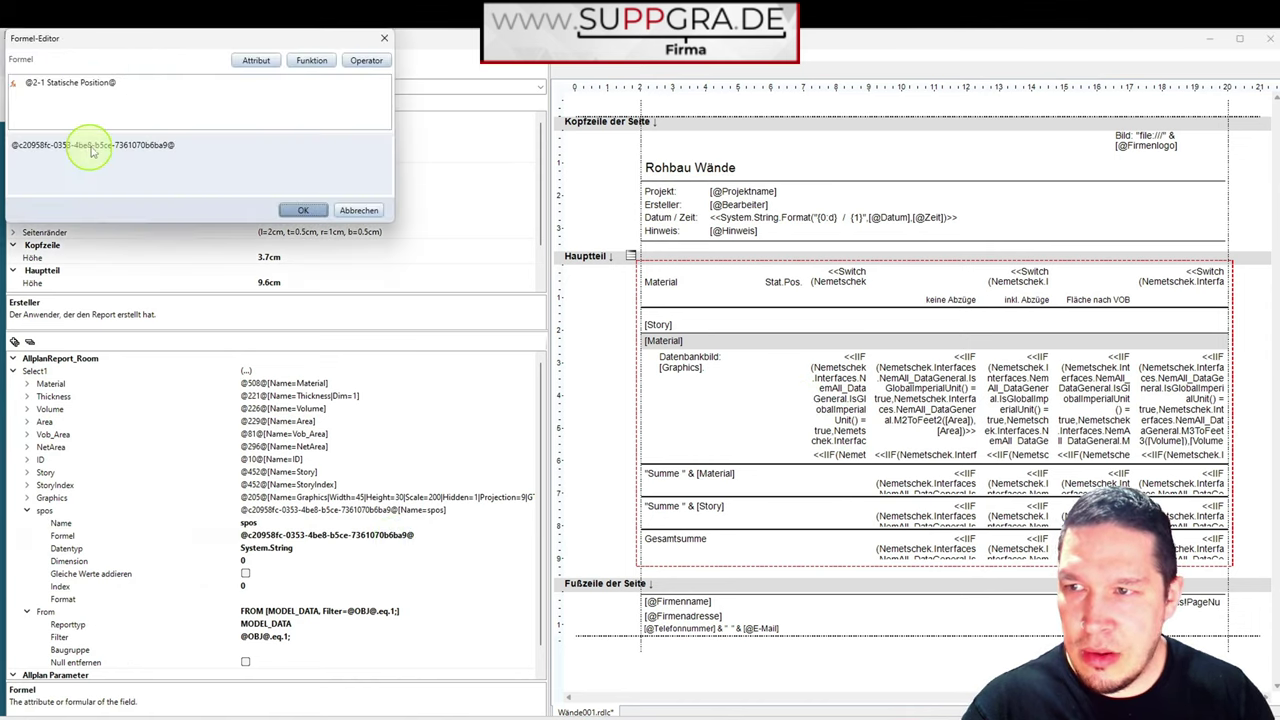
- Confirm the spos field's formula and review its name and the data types available for it
{"action": "left_click", "coordinate": [303, 210]}
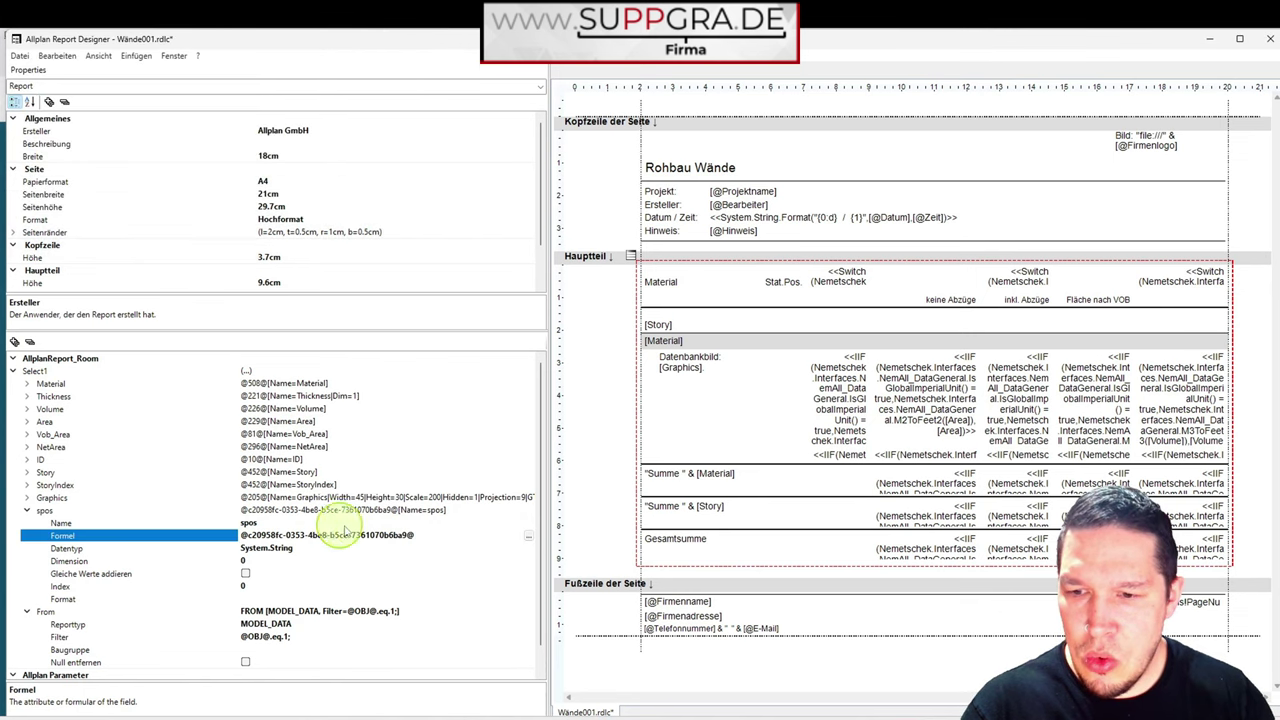
{"action": "left_click", "coordinate": [268, 523]}
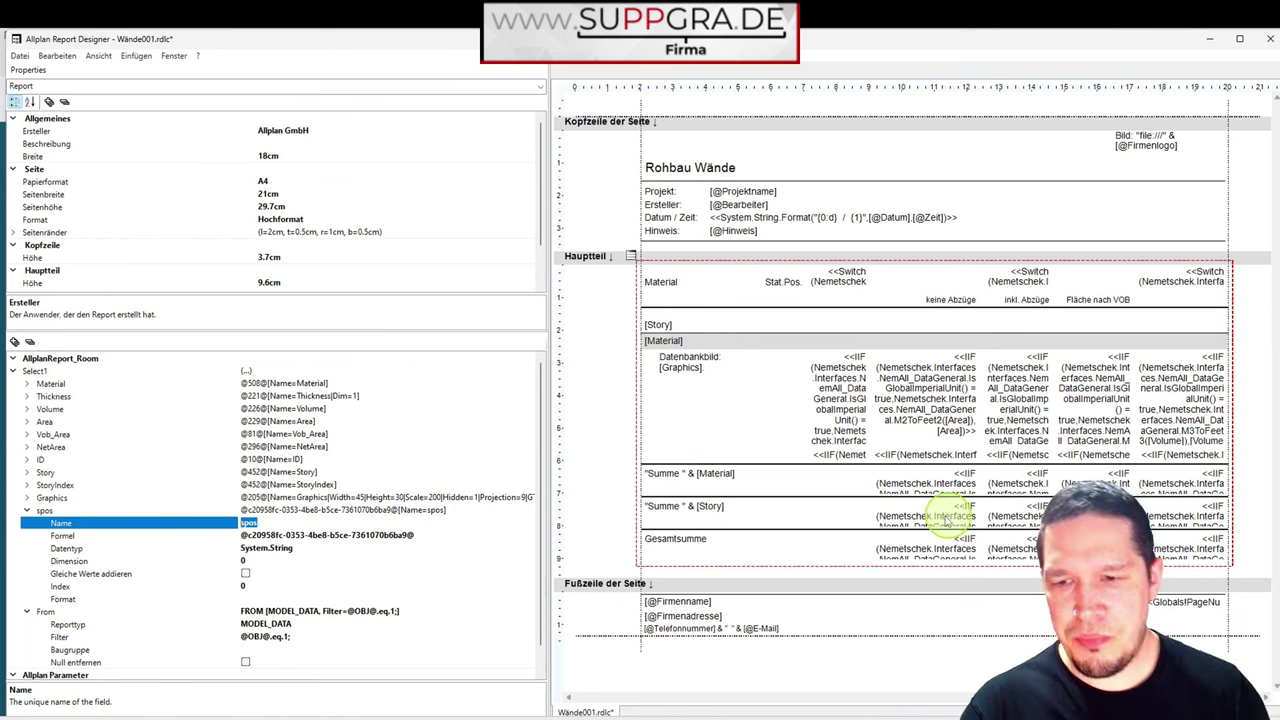
{"action": "left_click", "coordinate": [145, 549]}
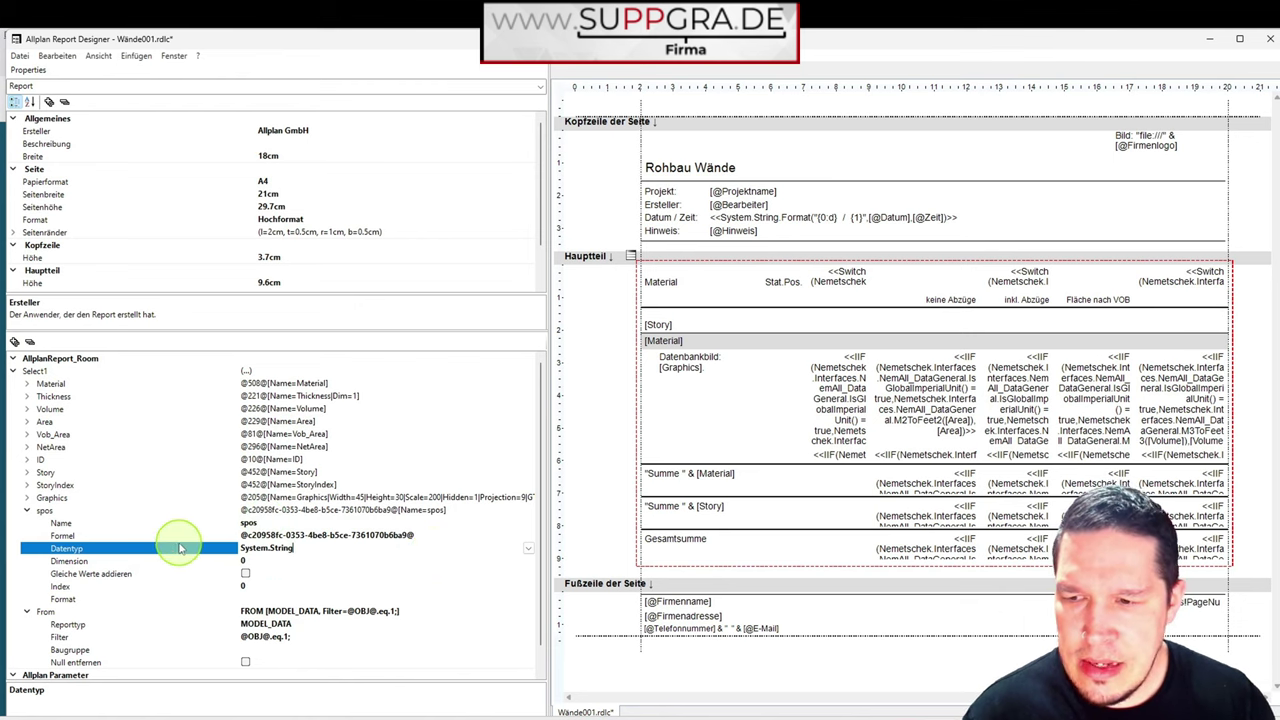
{"action": "left_click", "coordinate": [528, 549]}
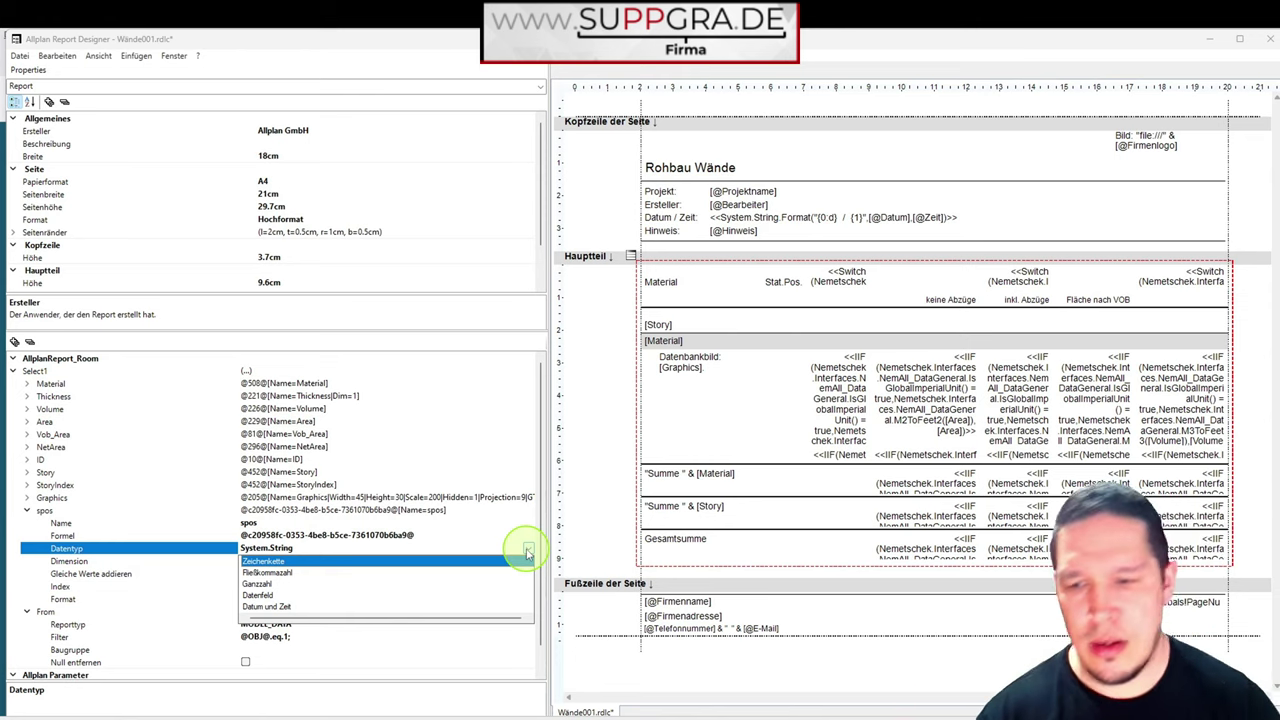
{"action": "left_click", "coordinate": [130, 540]}
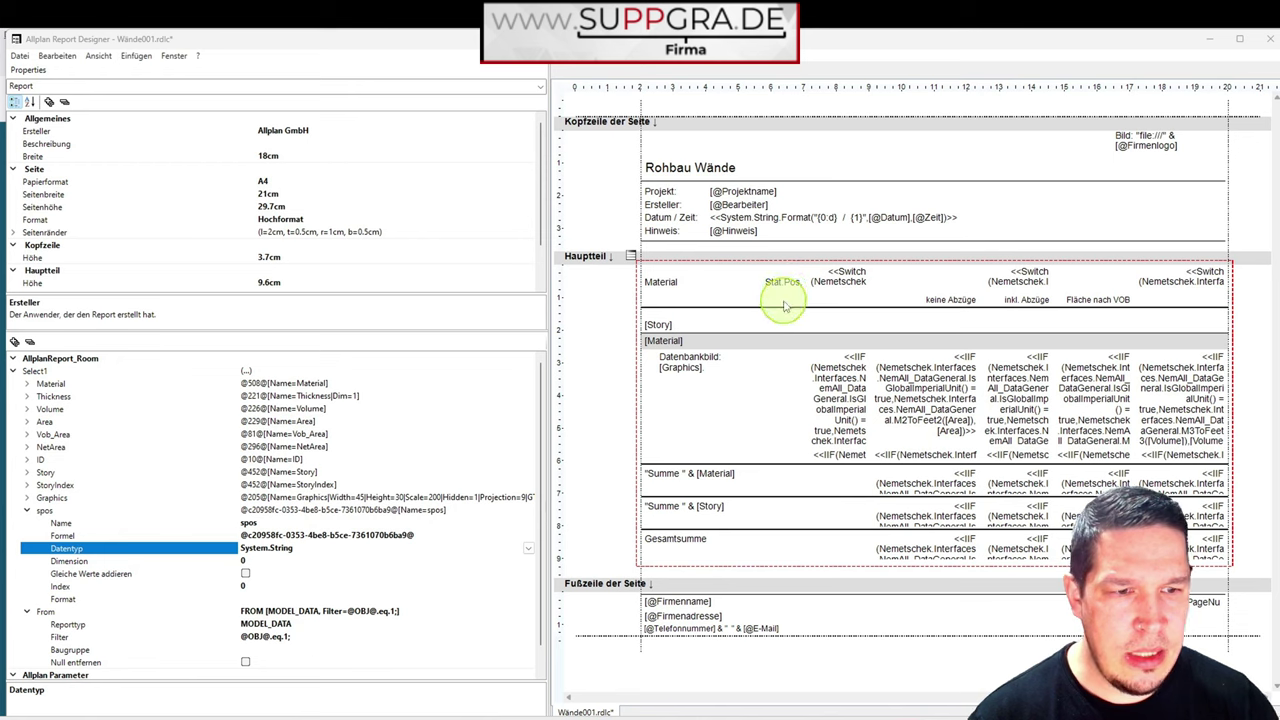
- Link the empty graphics-row cell in the Stat.Pos. column to the data field spos (=Fields!spos.Value)
{"action": "left_click", "coordinate": [787, 378]}
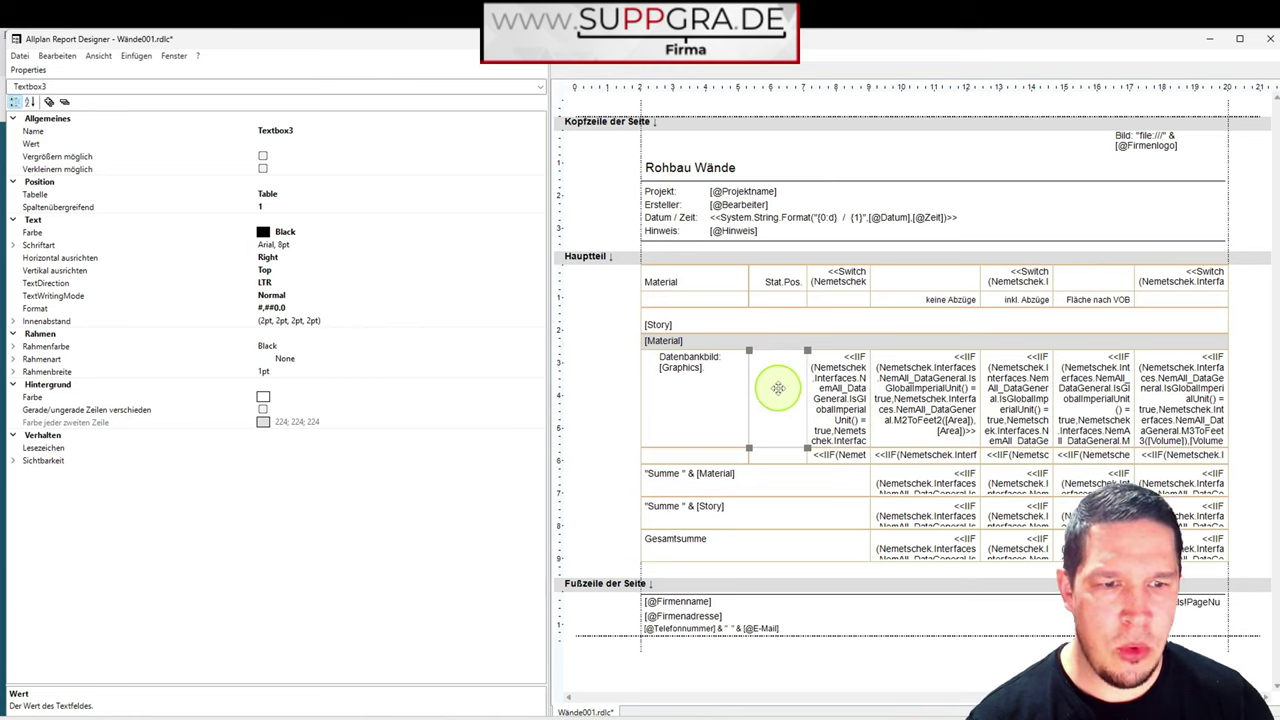
{"action": "left_click", "coordinate": [780, 281]}
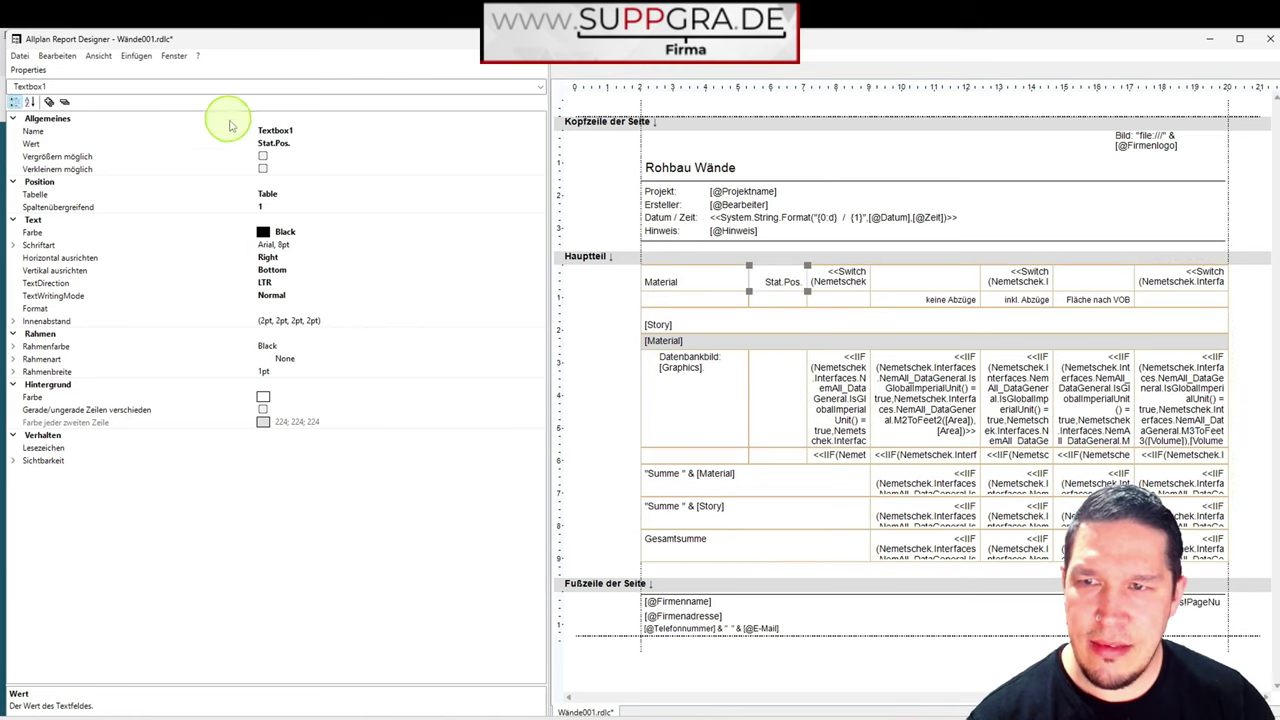
{"action": "left_click", "coordinate": [785, 405]}
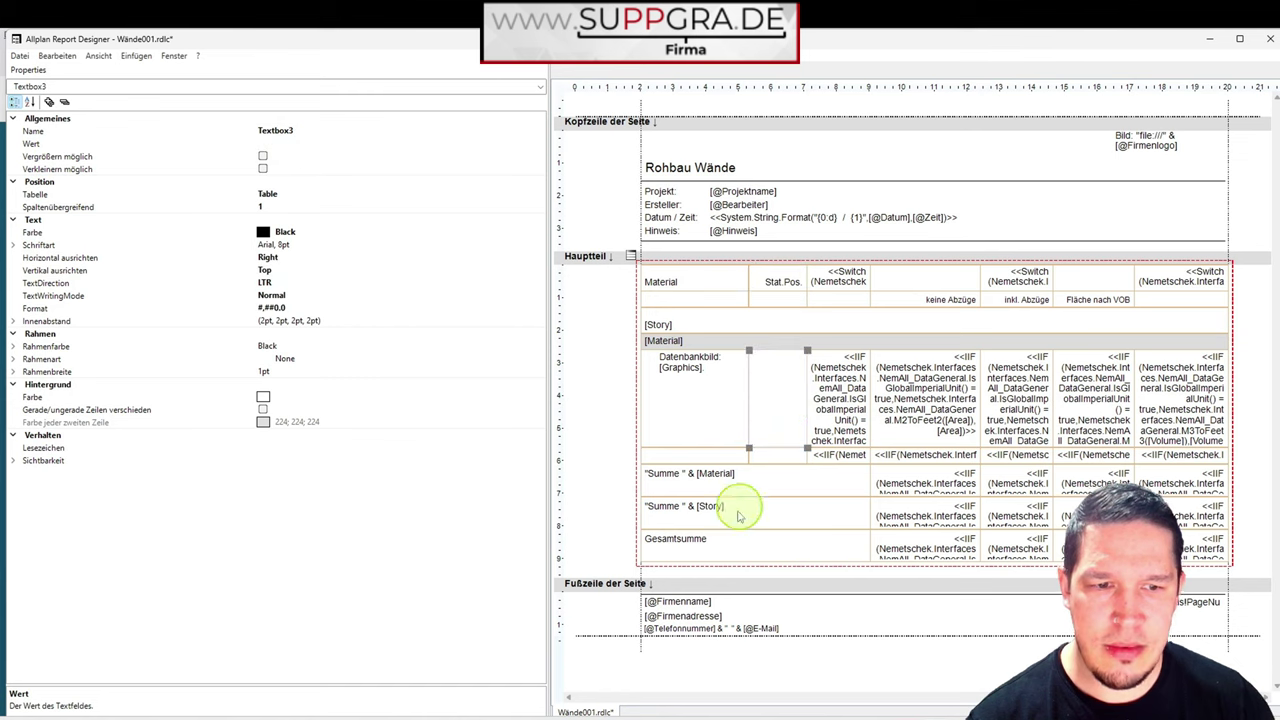
{"action": "left_click", "coordinate": [293, 144]}
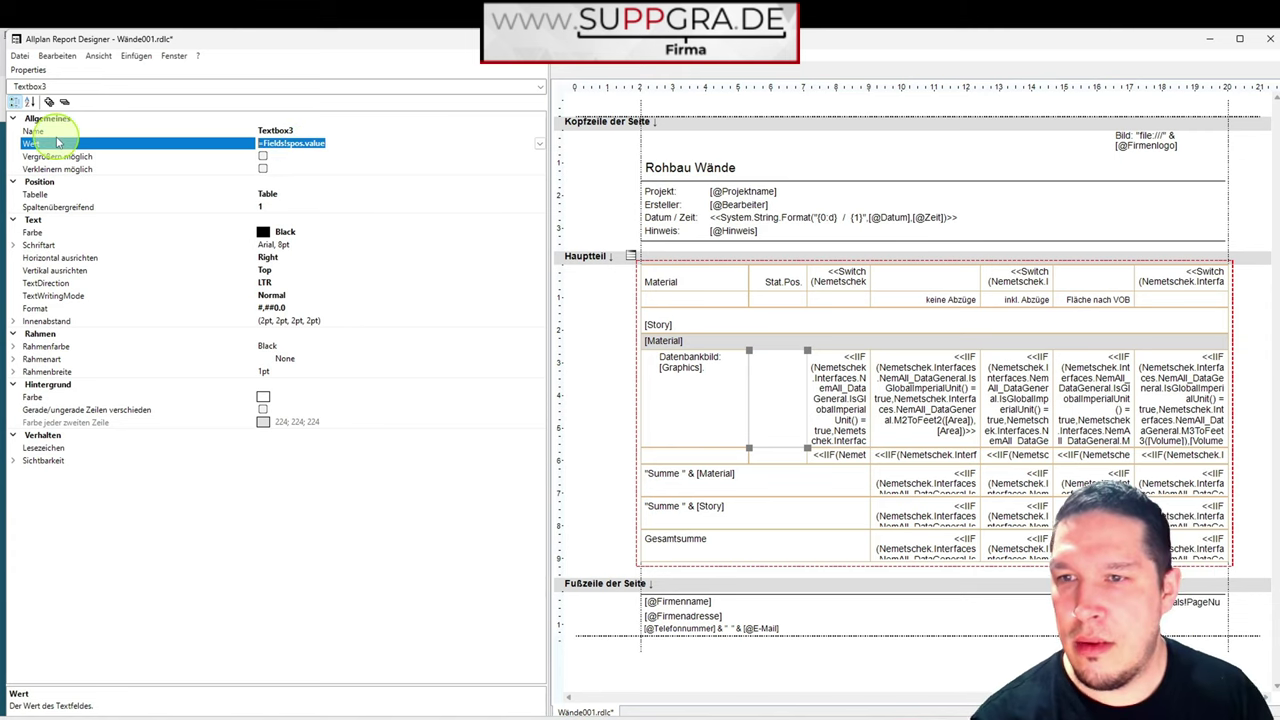
{"action": "key", "text": "ctrl+a"}
{"action": "key", "text": "BackSpace"}
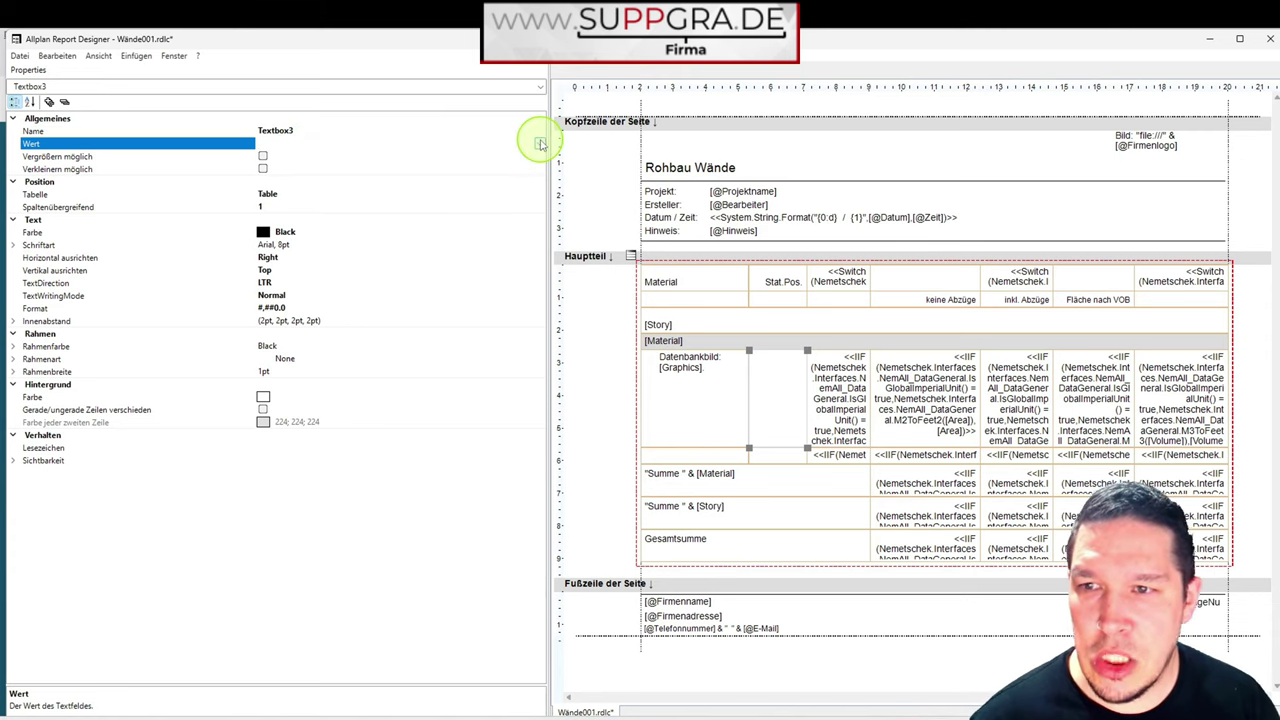
{"action": "left_click", "coordinate": [540, 144]}
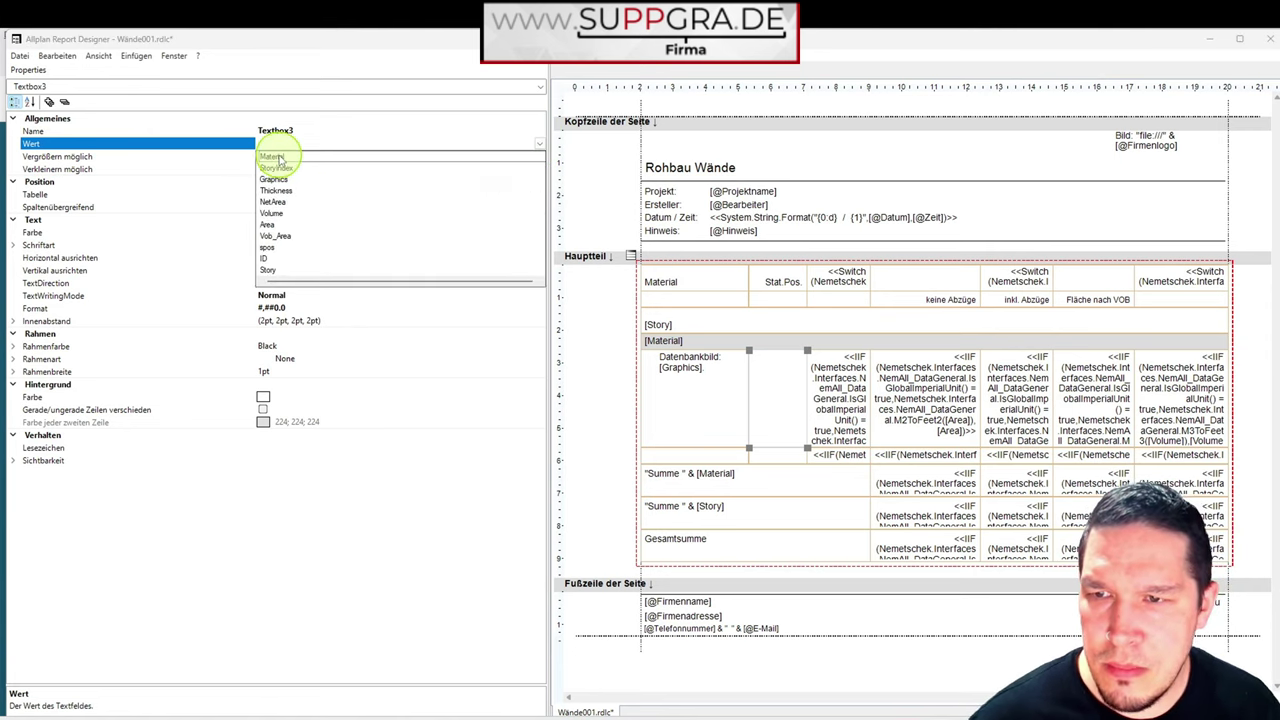
{"action": "left_click", "coordinate": [267, 249]}
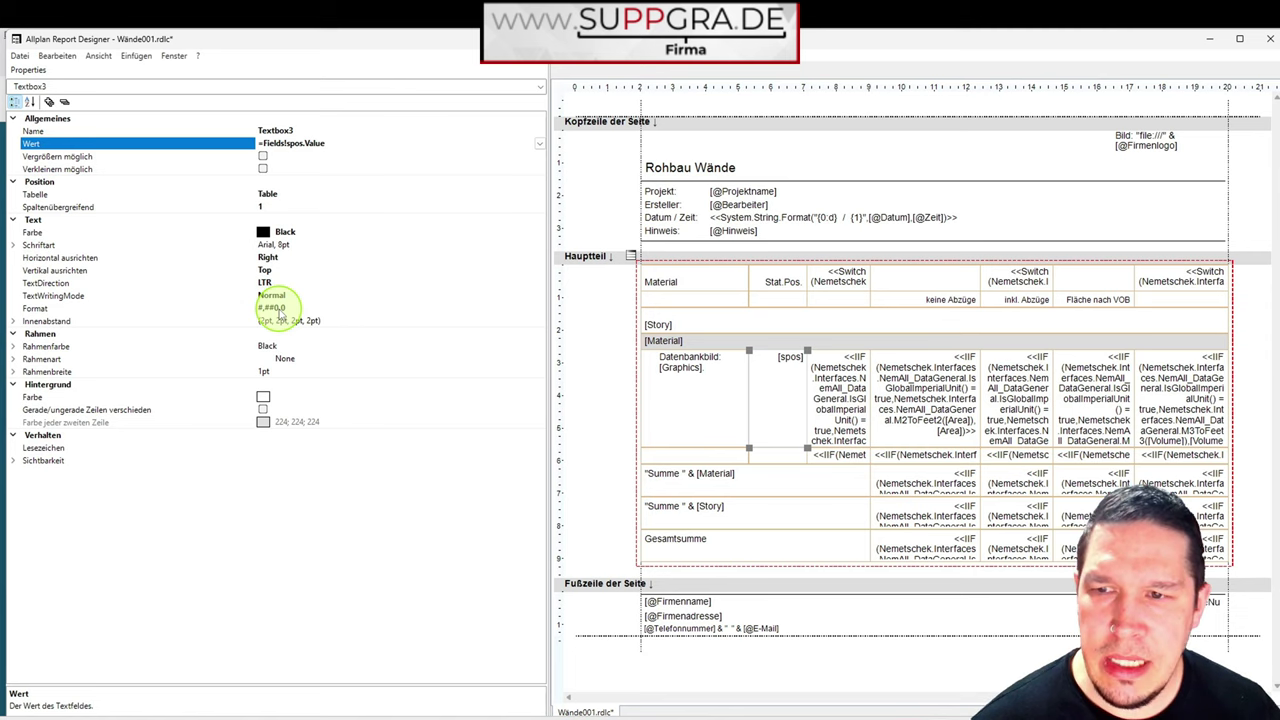
- Set the horizontal alignment of the [spos] cell to Left
{"action": "left_click", "coordinate": [282, 257]}
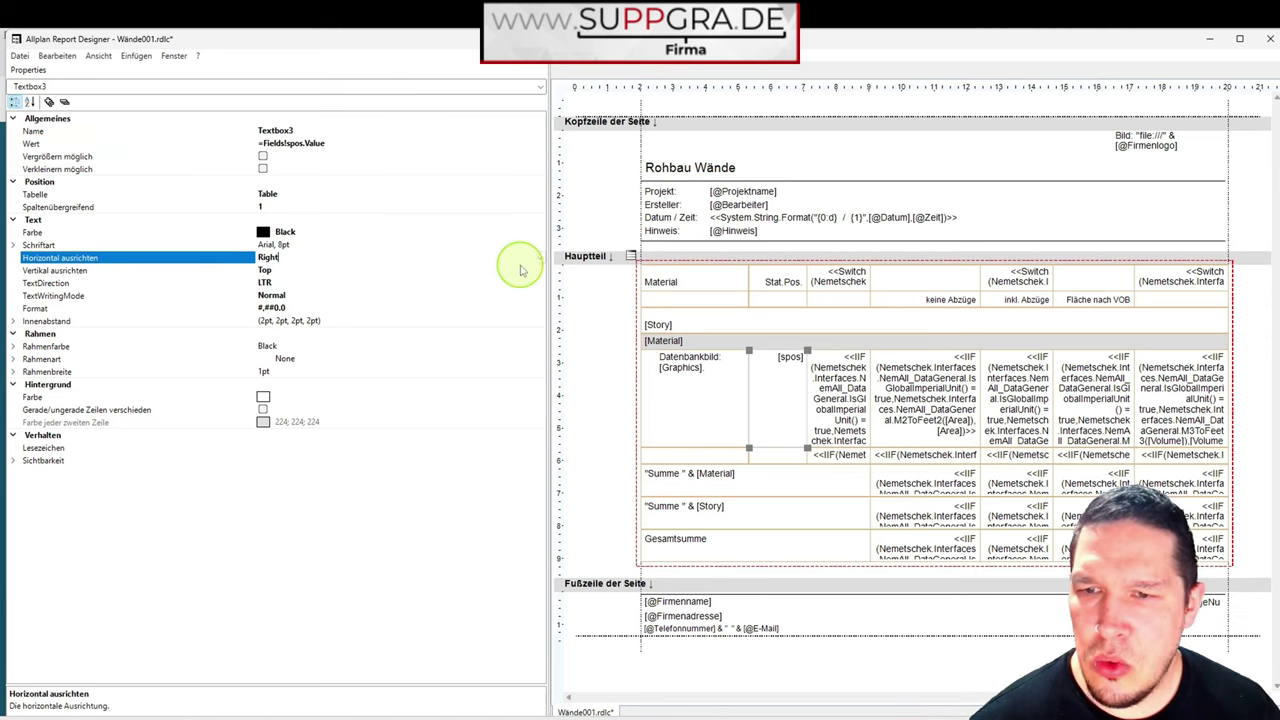
{"action": "left_click", "coordinate": [540, 258]}
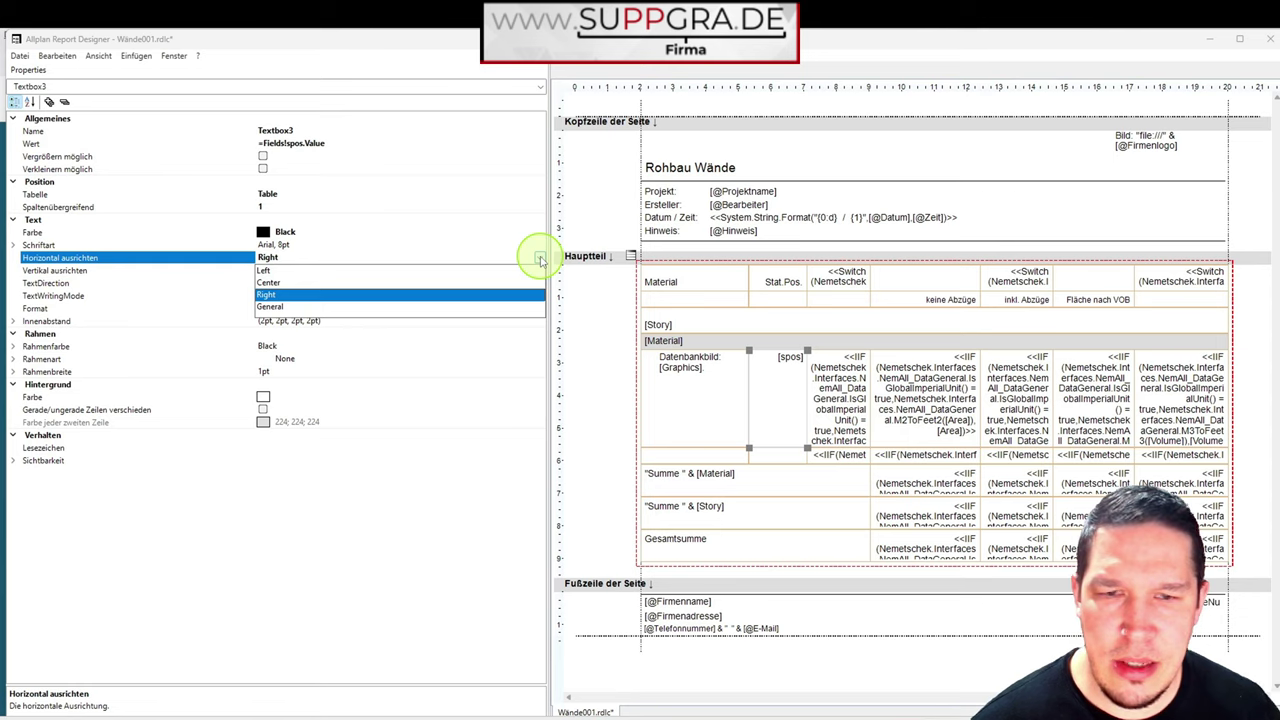
{"action": "left_click", "coordinate": [792, 357]}
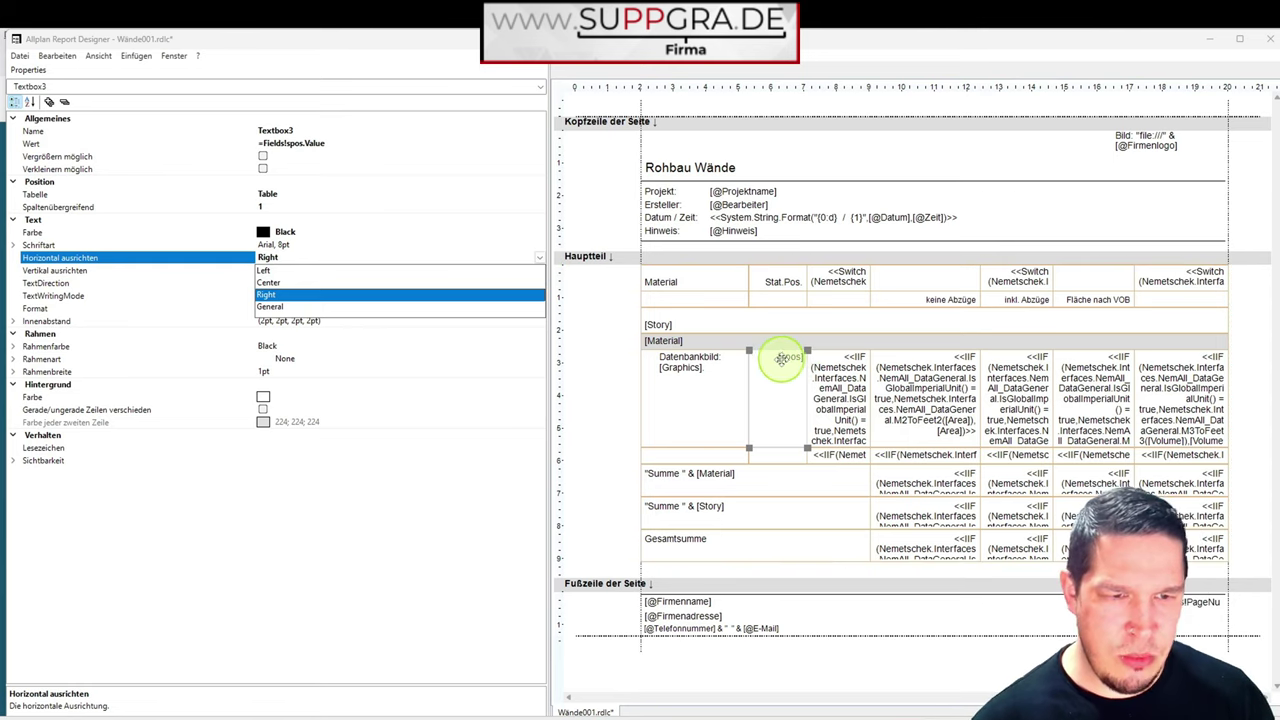
{"action": "left_click", "coordinate": [806, 358]}
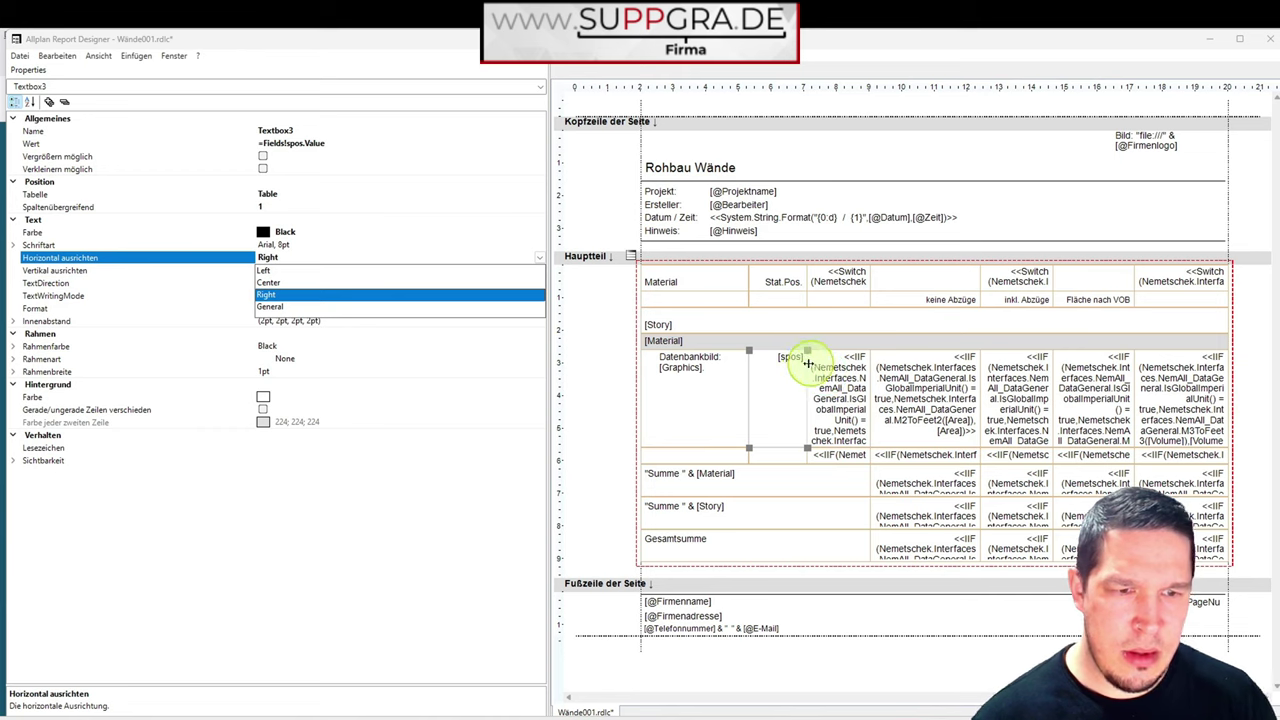
{"action": "left_click", "coordinate": [798, 358]}
{"action": "left_click", "coordinate": [796, 430]}
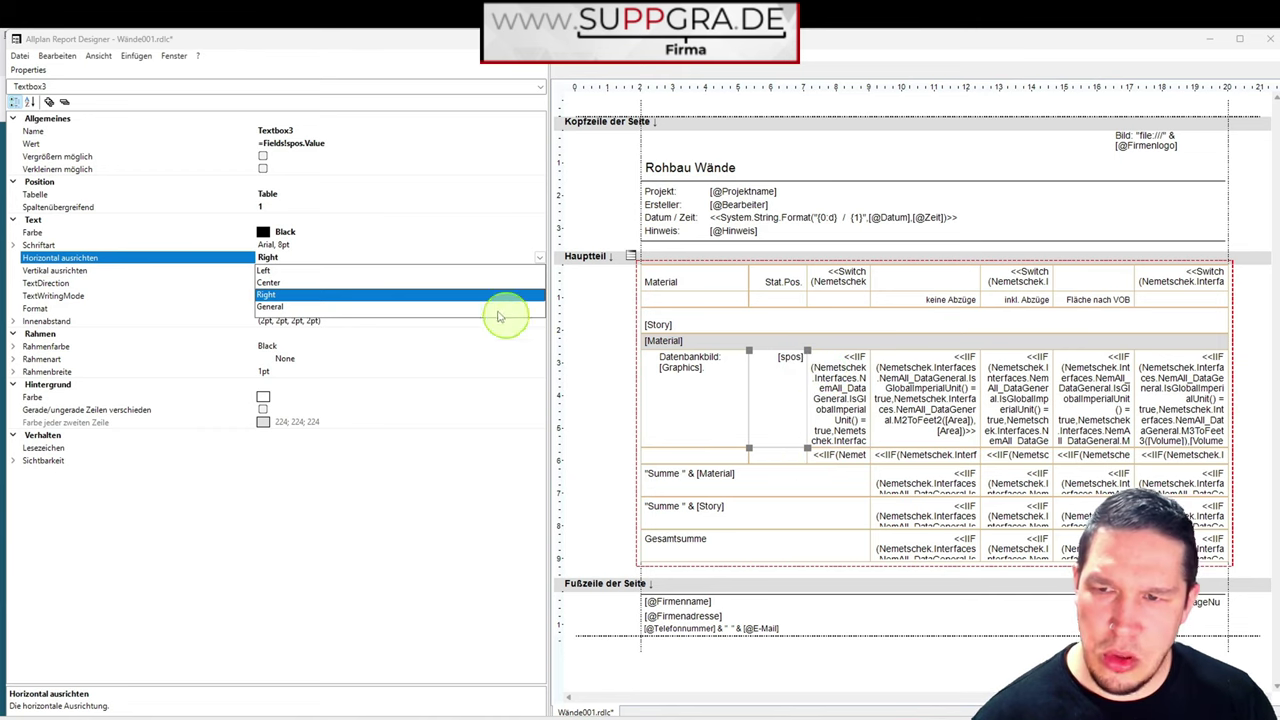
{"action": "left_click", "coordinate": [268, 271]}
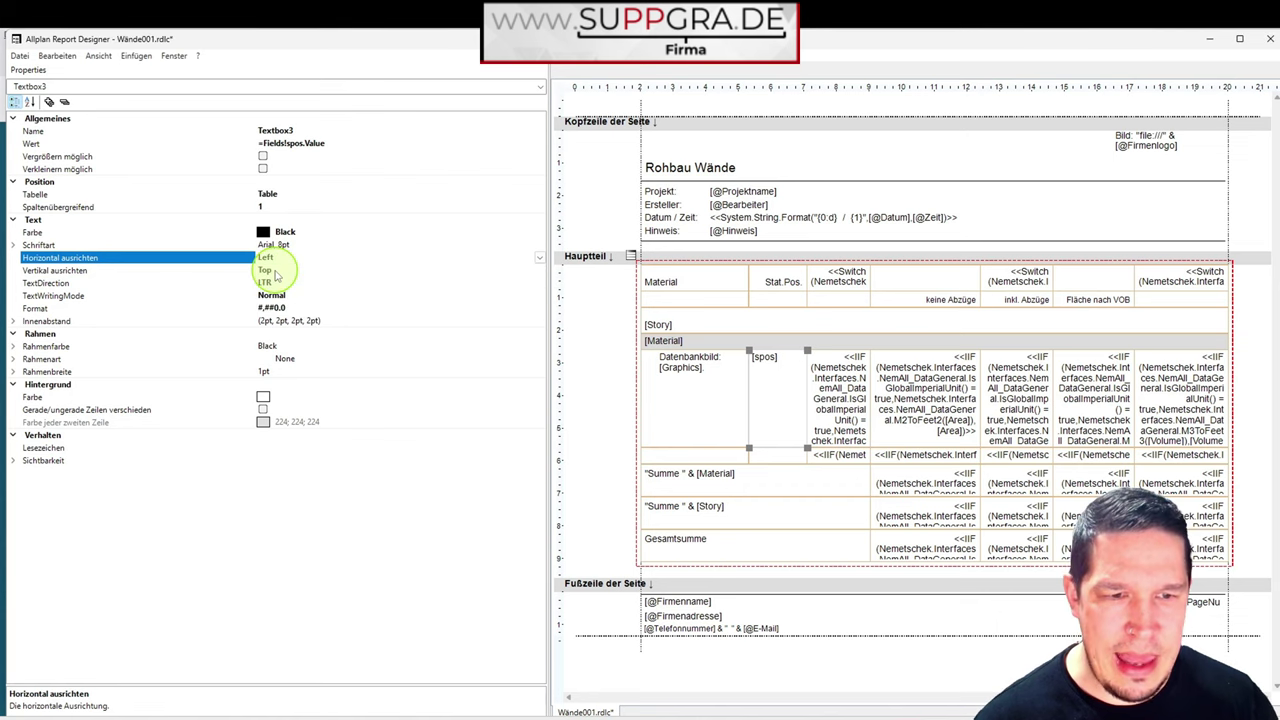
- Set the horizontal alignment of the Stat.Pos. header cell to Left
{"action": "left_click", "coordinate": [778, 283]}
{"action": "left_click", "coordinate": [625, 292]}
{"action": "left_click", "coordinate": [783, 286]}
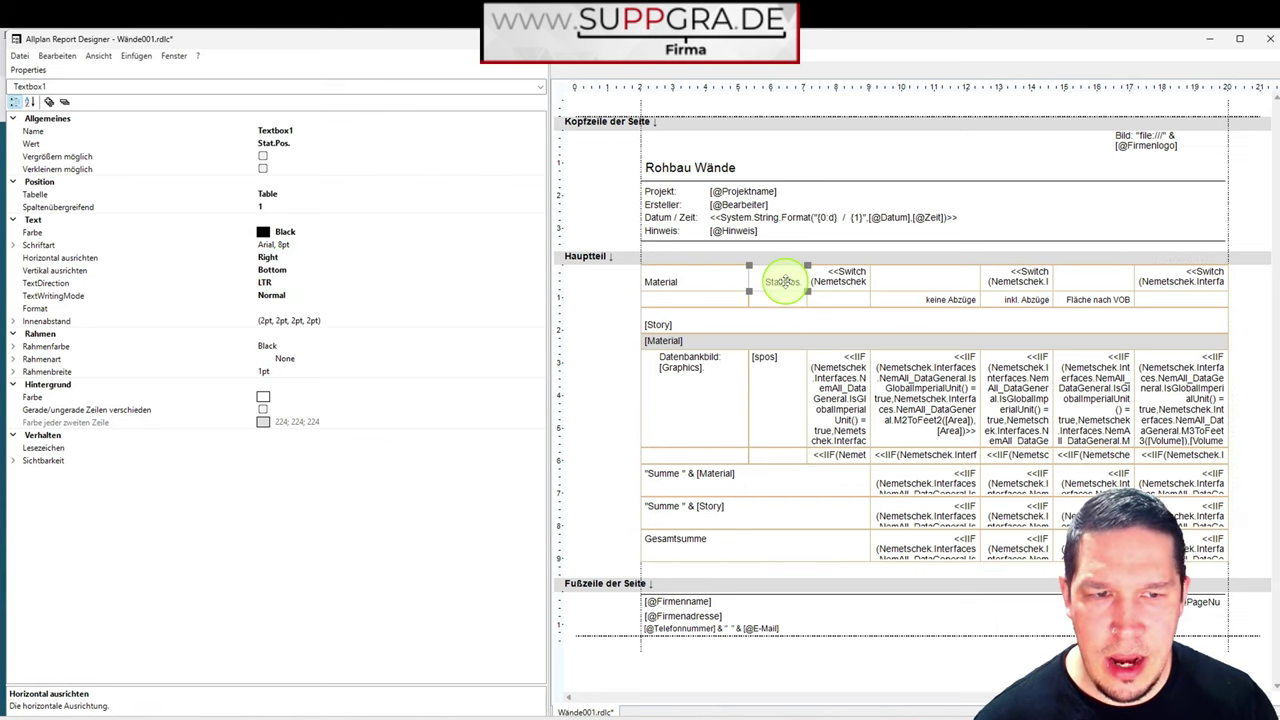
{"action": "left_click", "coordinate": [648, 283]}
{"action": "left_click", "coordinate": [345, 257]}
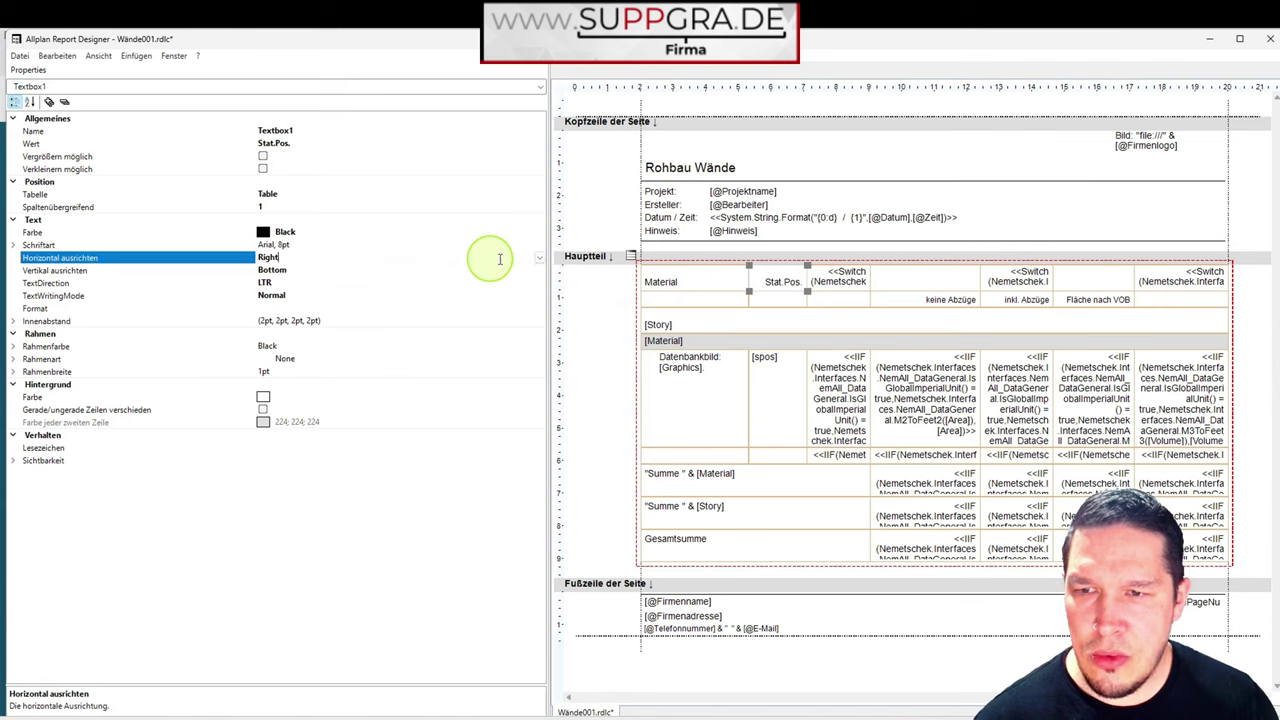
{"action": "left_click", "coordinate": [539, 259]}
{"action": "left_click", "coordinate": [268, 271]}
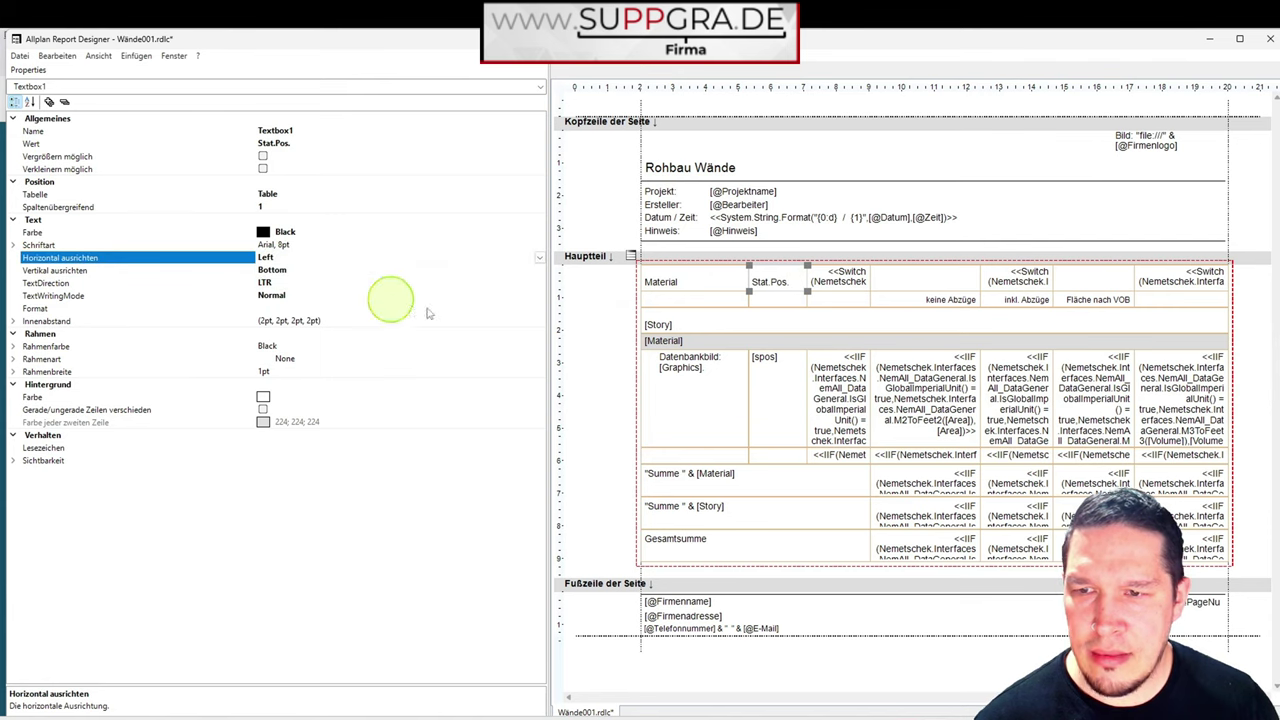
- Check the vertical alignment of the [spos] cell and the properties of the empty cell beneath it
{"action": "left_click", "coordinate": [773, 378]}
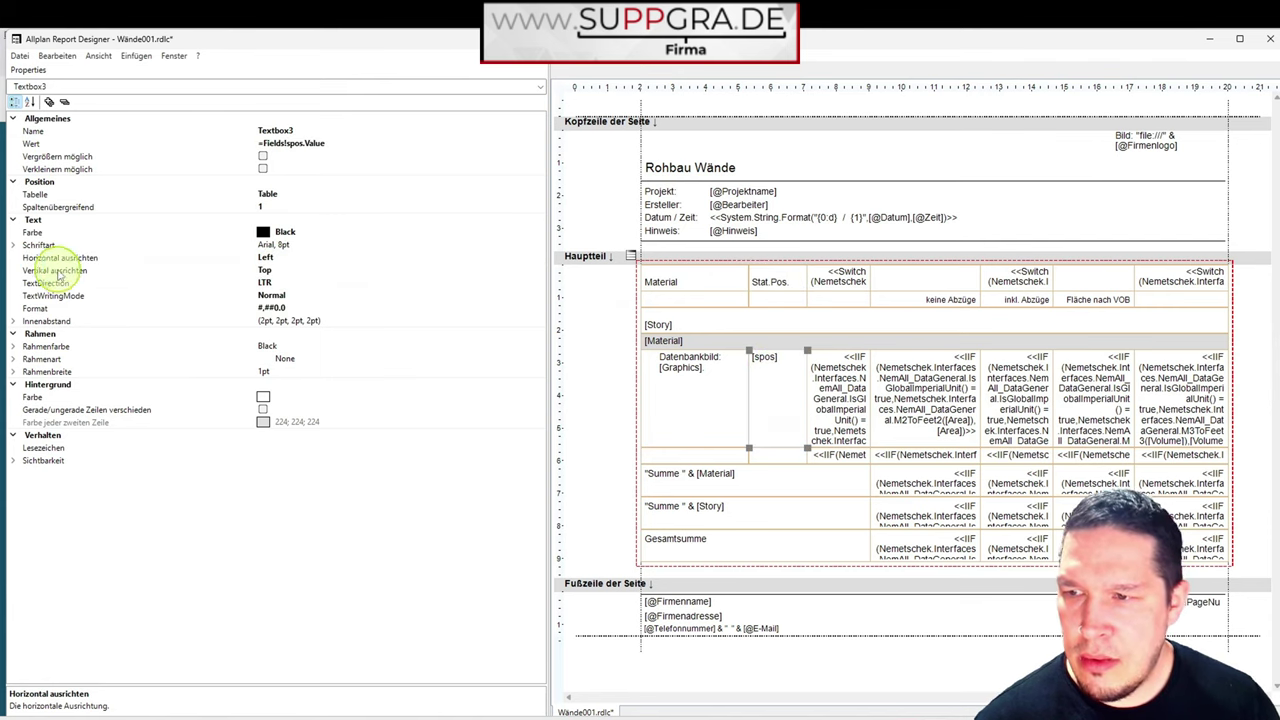
{"action": "left_click", "coordinate": [368, 271]}
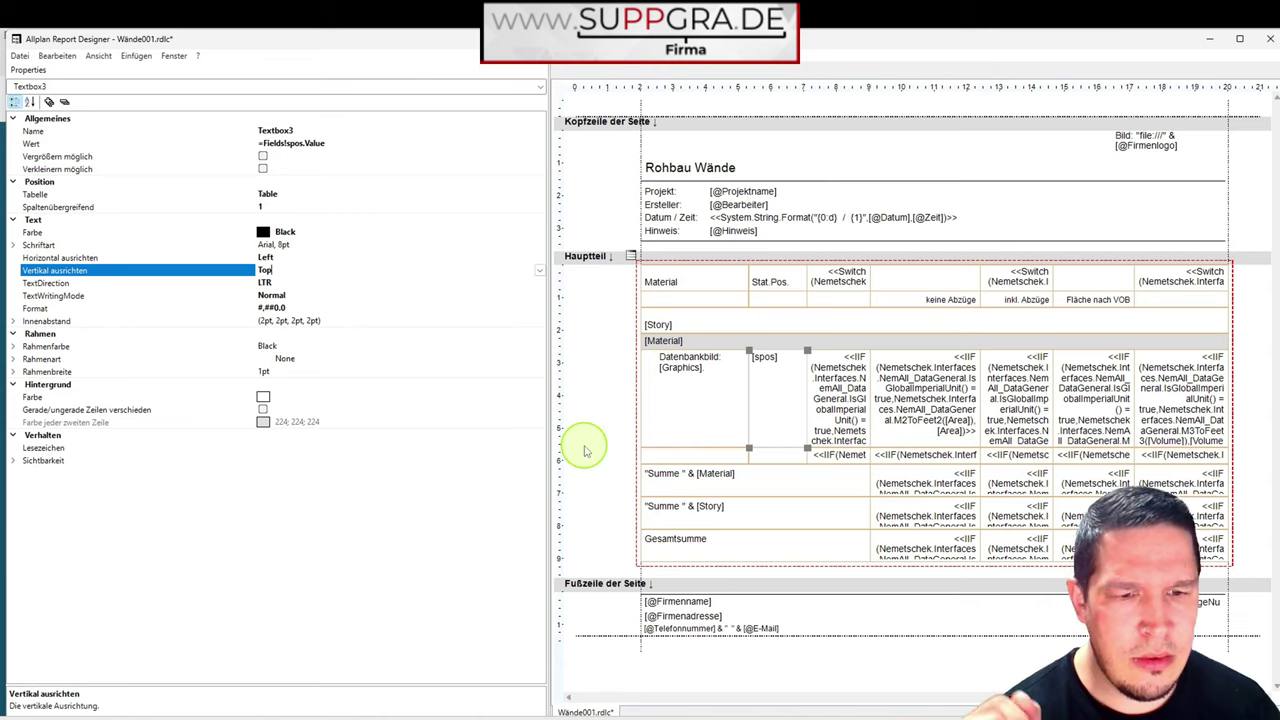
{"action": "left_click", "coordinate": [778, 360]}
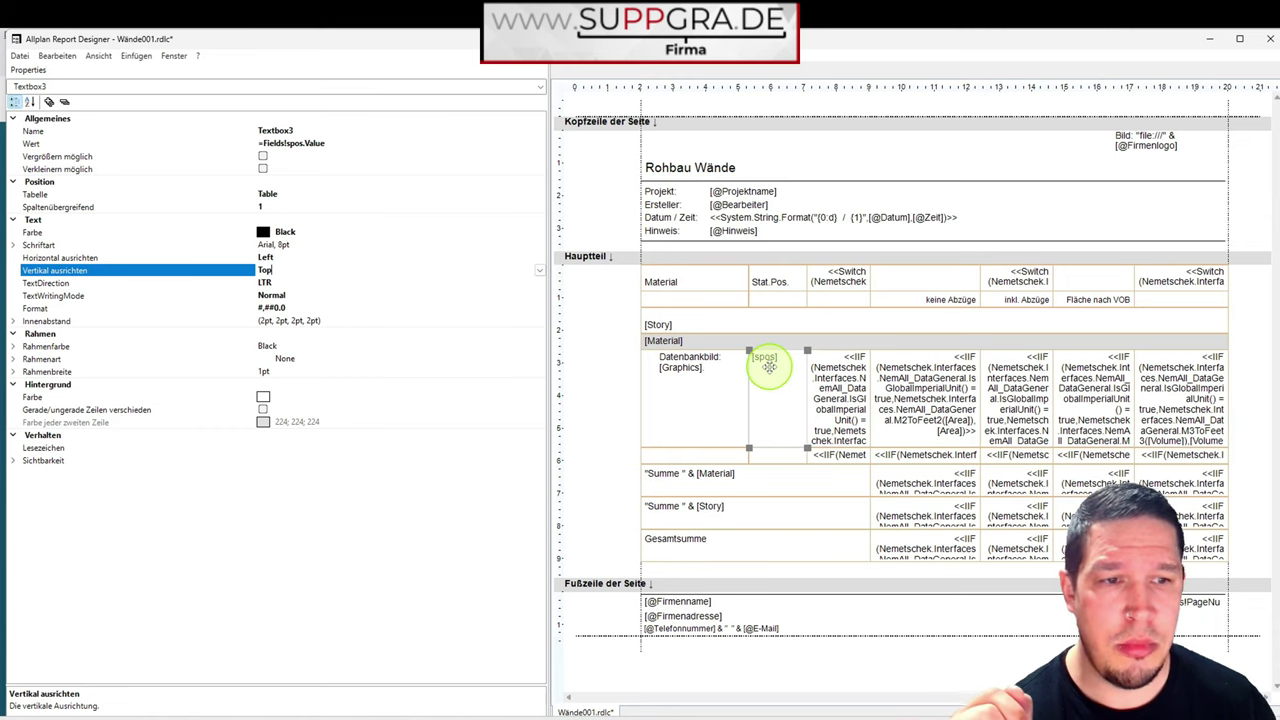
{"action": "mouse_move", "coordinate": [768, 366]}
{"action": "left_mouse_down"}
{"action": "mouse_move", "coordinate": [757, 350]}
{"action": "mouse_move", "coordinate": [762, 360]}
{"action": "left_mouse_up"}
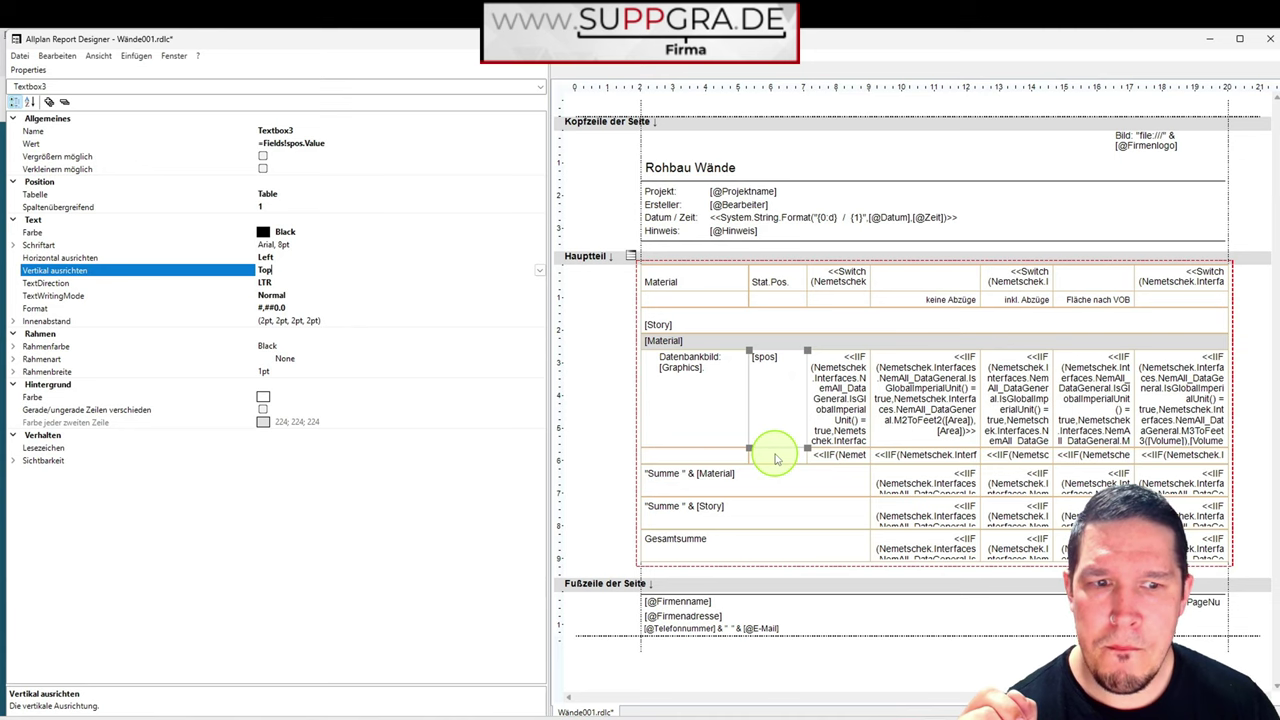
{"action": "left_click", "coordinate": [775, 455]}
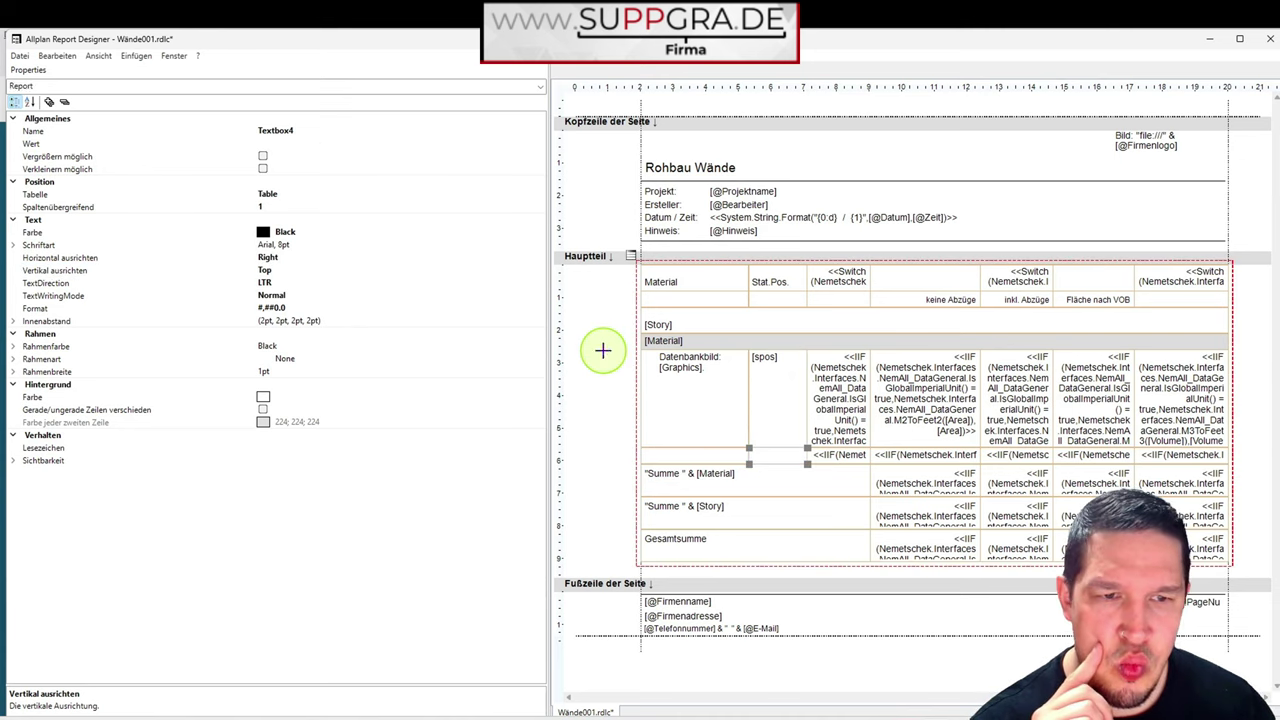
- Save the modified report template Wände001.rdlc and close the Report Designer
{"action": "left_click", "coordinate": [603, 350]}
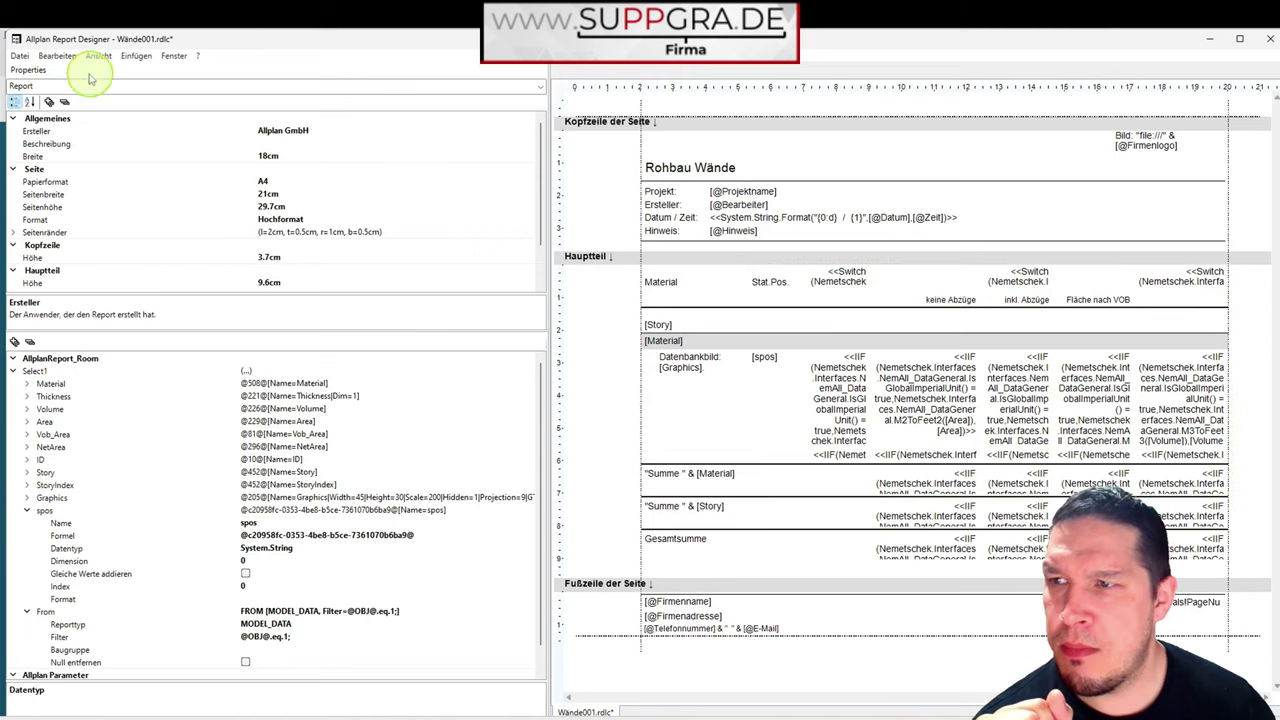
{"action": "left_click", "coordinate": [20, 55]}
{"action": "left_click", "coordinate": [36, 102]}
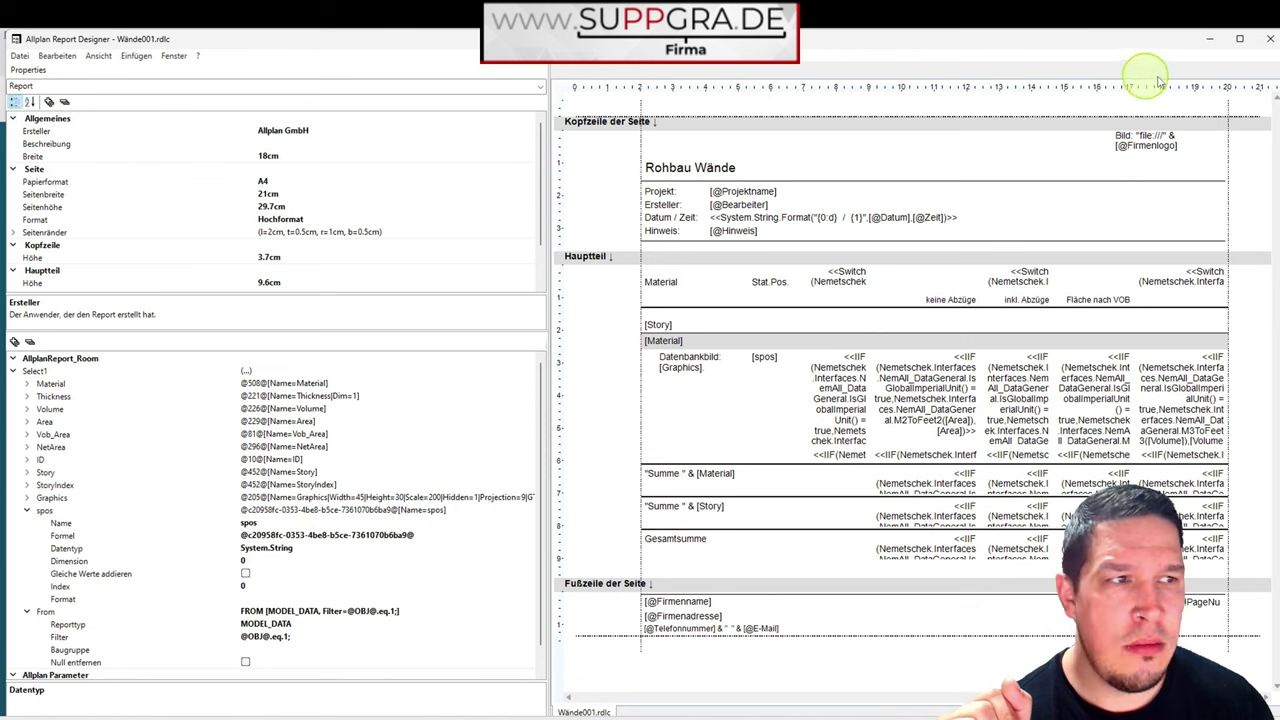
{"action": "left_click", "coordinate": [1267, 41]}
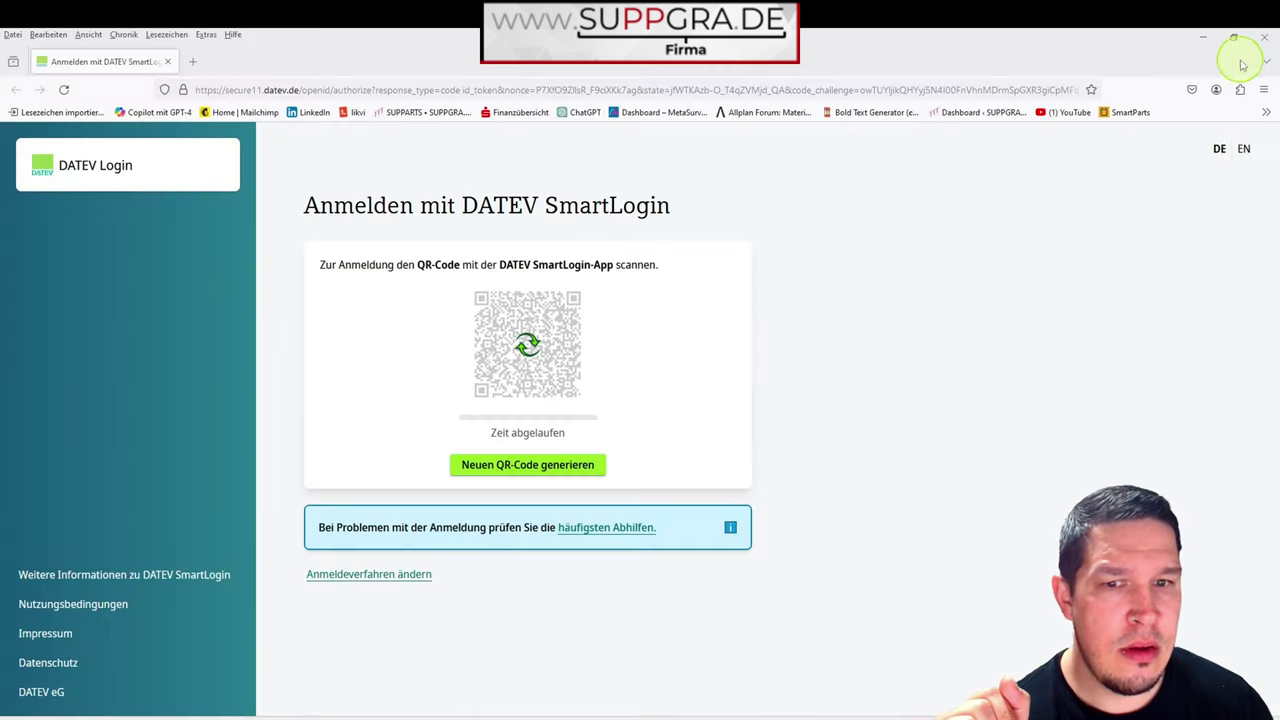
- Switch to Allplan, close the search dialog, and run the report Wände001.rdlc from the Reports - Büro folder Test on all elements
{"action": "left_click", "coordinate": [852, 712]}
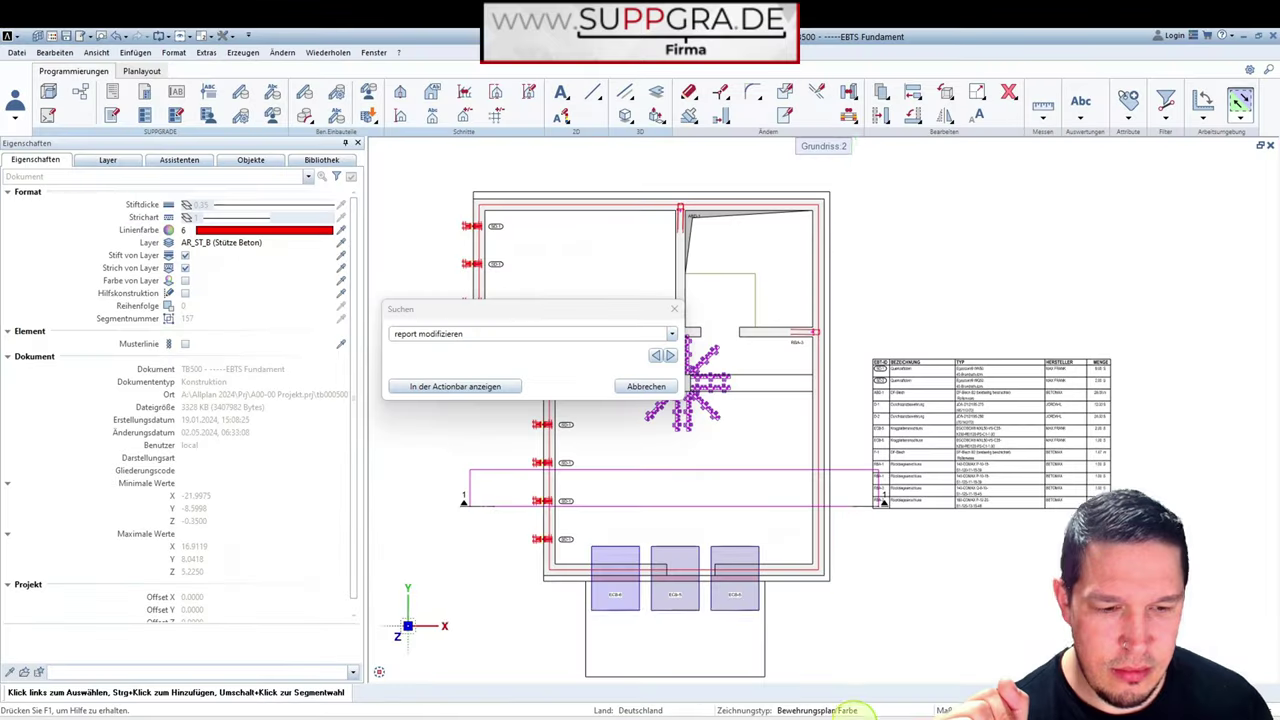
{"action": "left_click", "coordinate": [676, 311]}
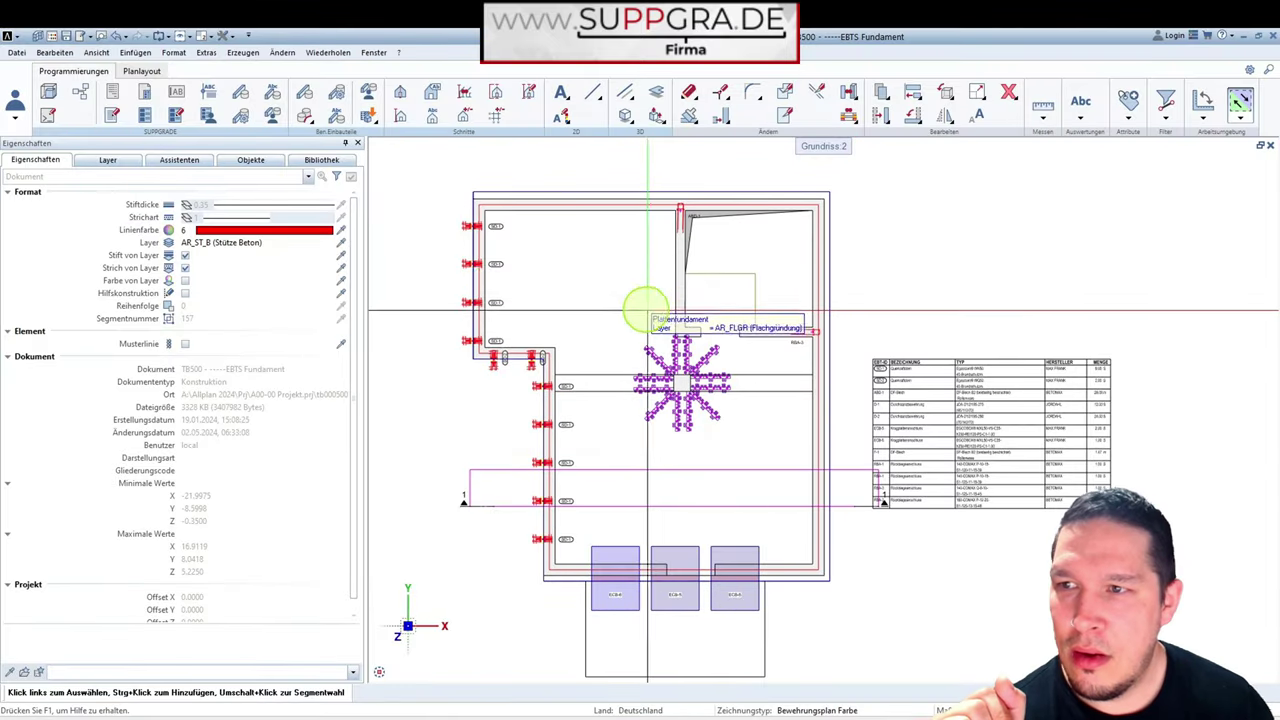
{"action": "left_click", "coordinate": [114, 93]}
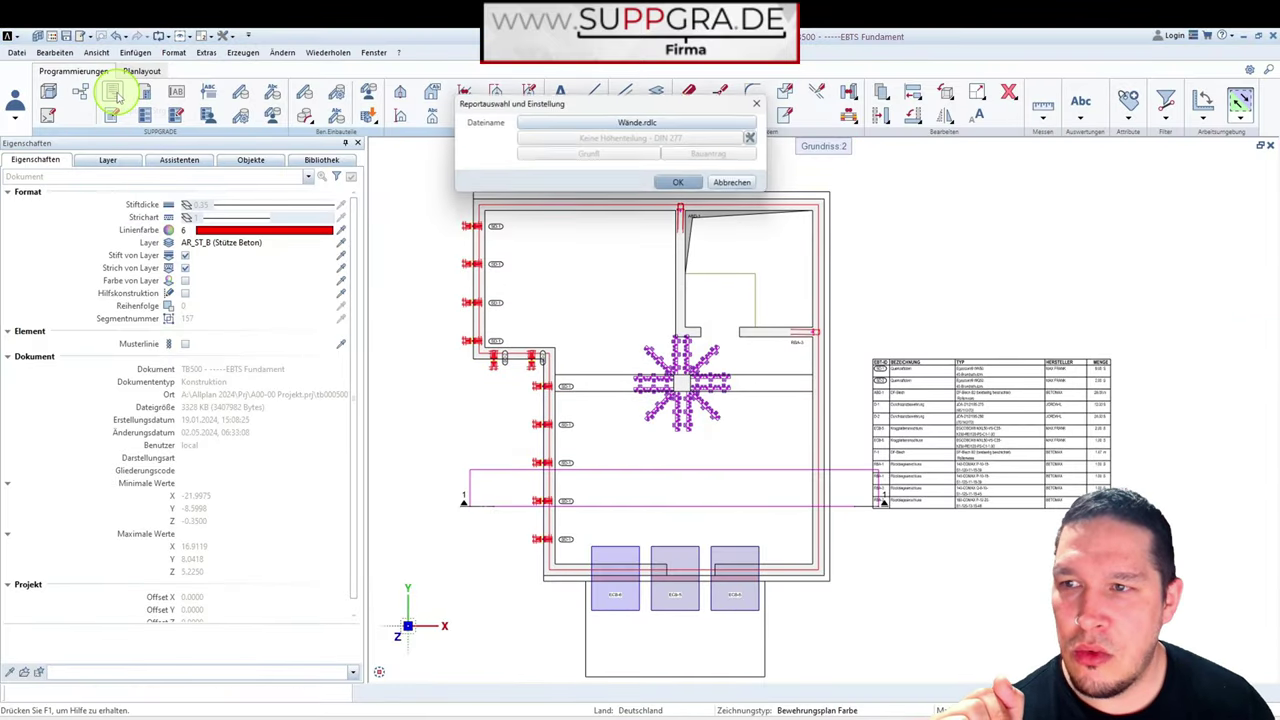
{"action": "left_click", "coordinate": [641, 123]}
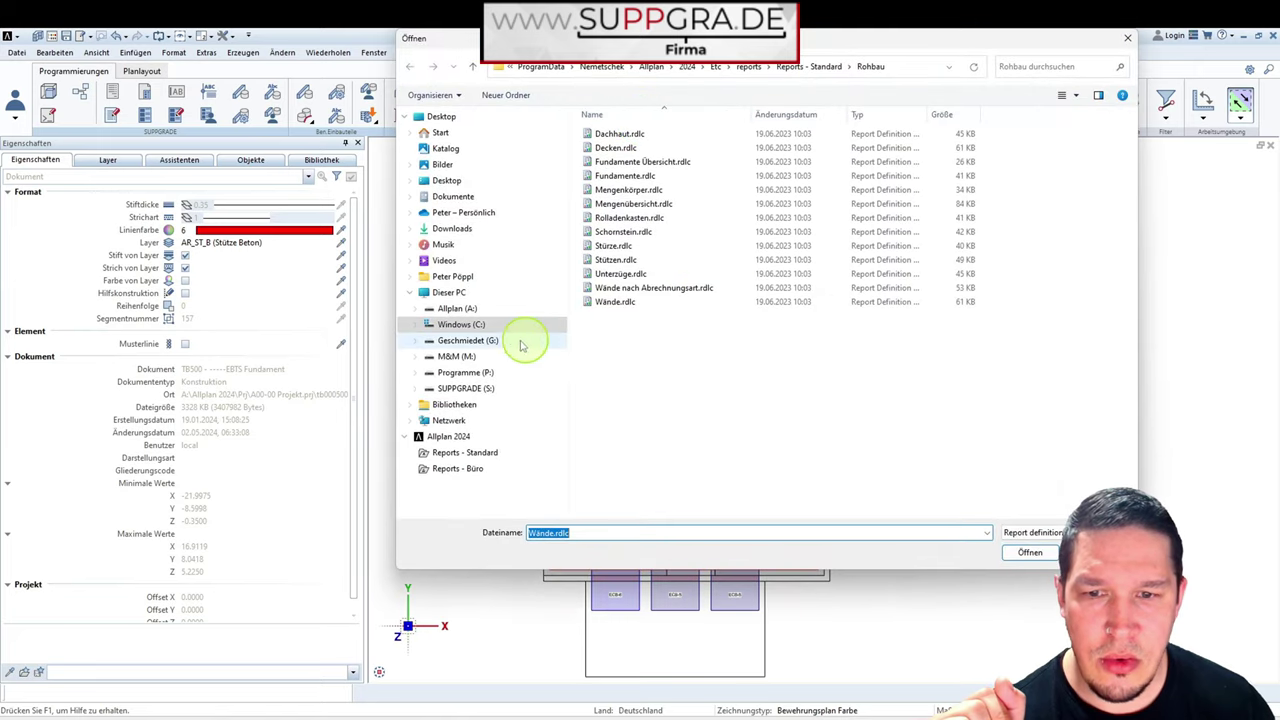
{"action": "left_click", "coordinate": [468, 468]}
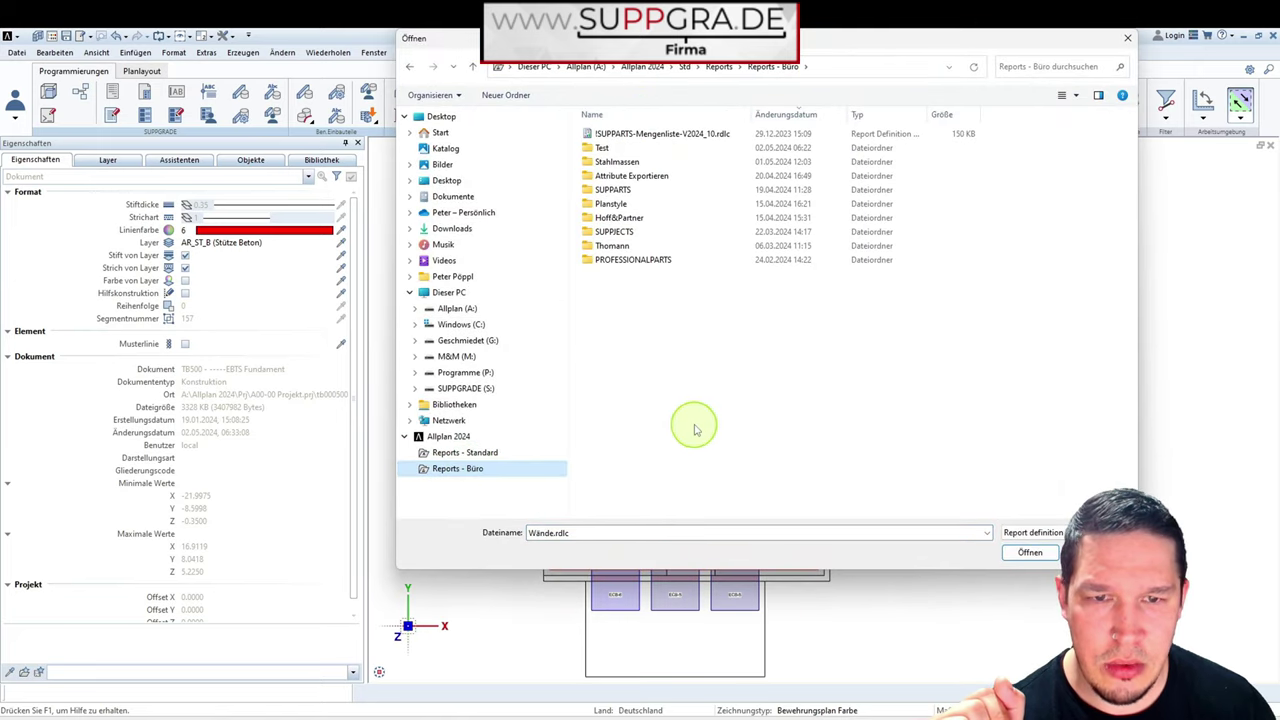
{"action": "double_click", "coordinate": [621, 149]}
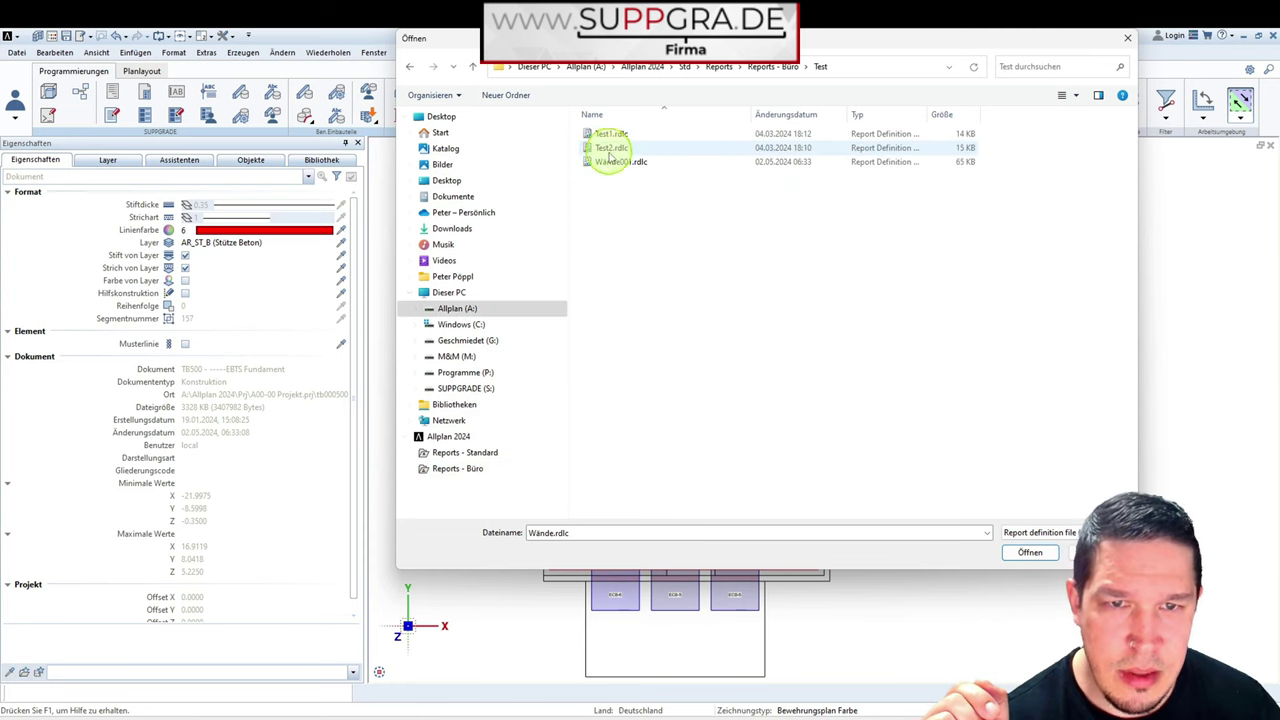
{"action": "left_click", "coordinate": [592, 162]}
{"action": "left_click", "coordinate": [1030, 552]}
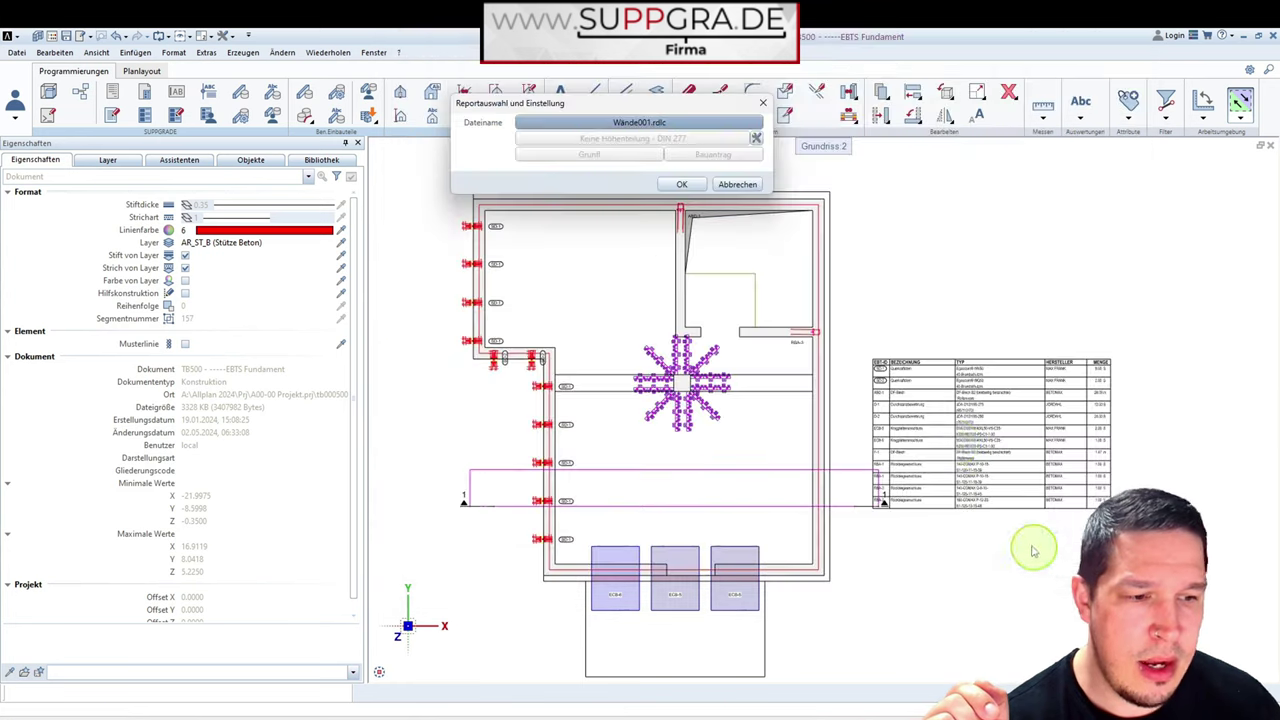
{"action": "left_click", "coordinate": [681, 184]}
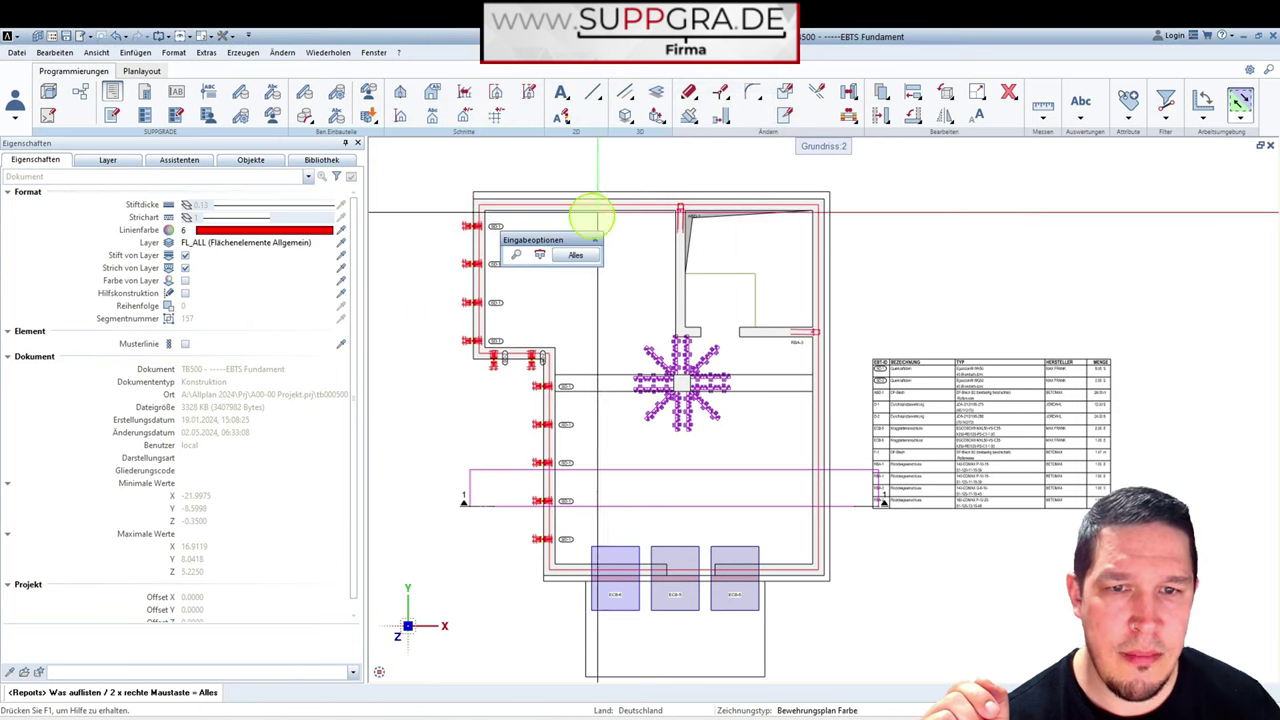
{"action": "left_click", "coordinate": [563, 254]}
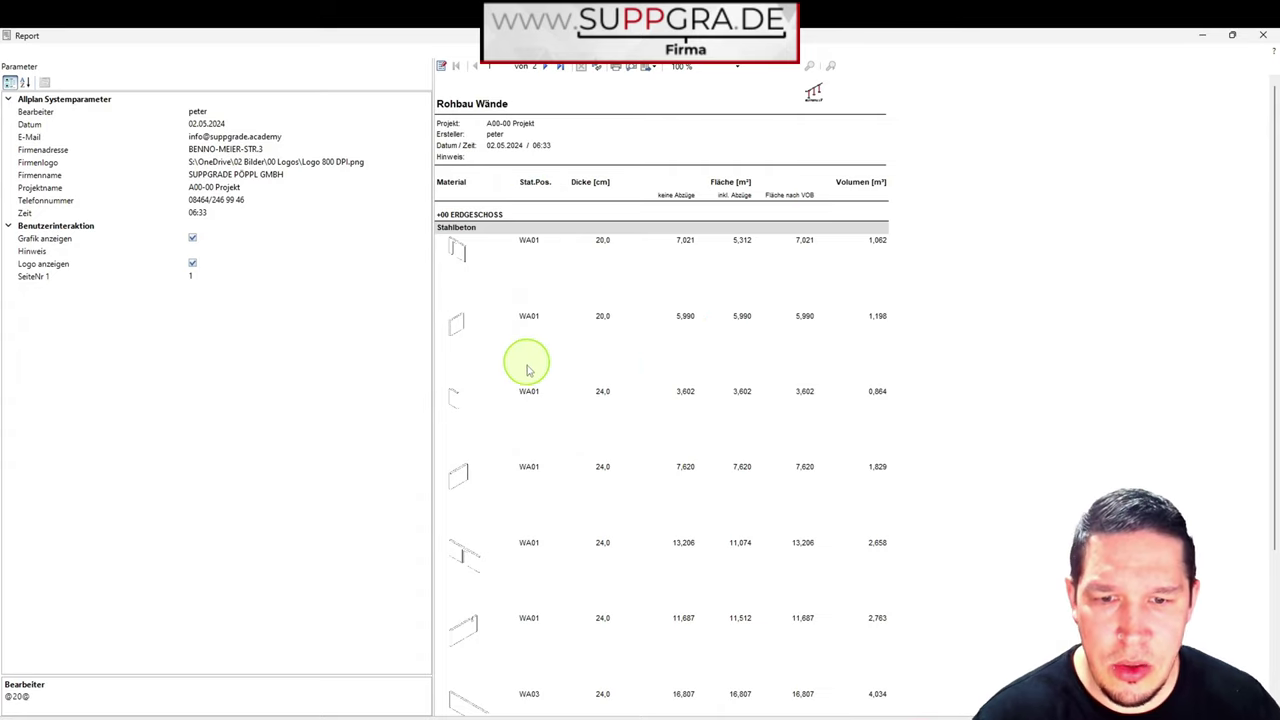
- Review the Stat.Pos. entries and totals in the Rohbau Wände report, and close the report
{"action": "scroll", "coordinate": [529, 420], "scroll_direction": "down", "scroll_amount": 3}
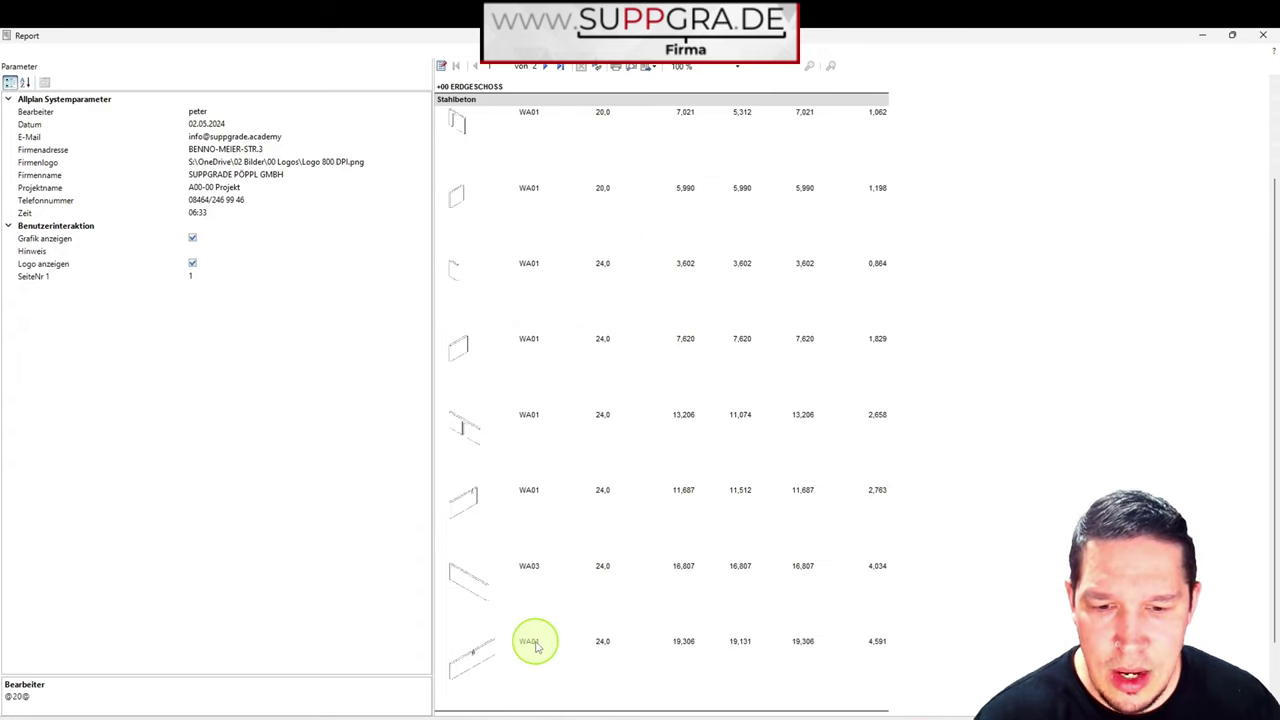
{"action": "scroll", "coordinate": [534, 640], "scroll_direction": "down", "scroll_amount": 2}
{"action": "scroll", "coordinate": [536, 229], "scroll_direction": "up", "scroll_amount": 3}
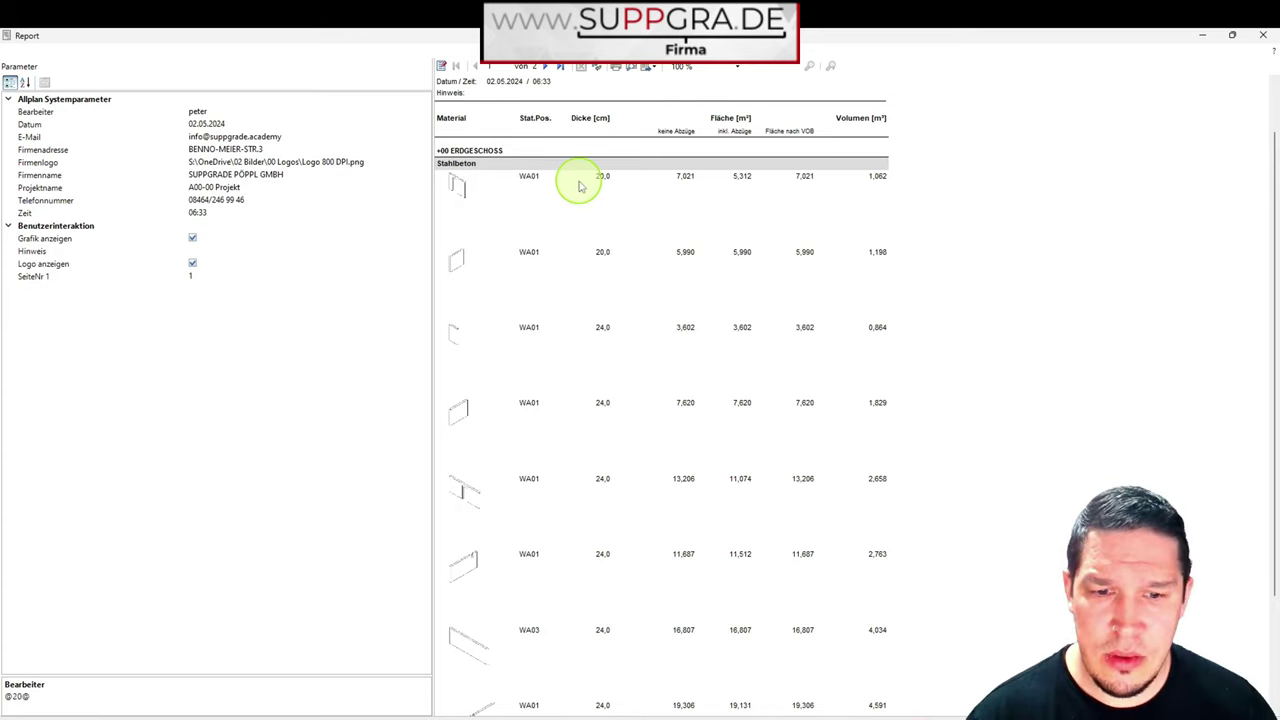
{"action": "scroll", "coordinate": [578, 186], "scroll_direction": "down", "scroll_amount": 2}
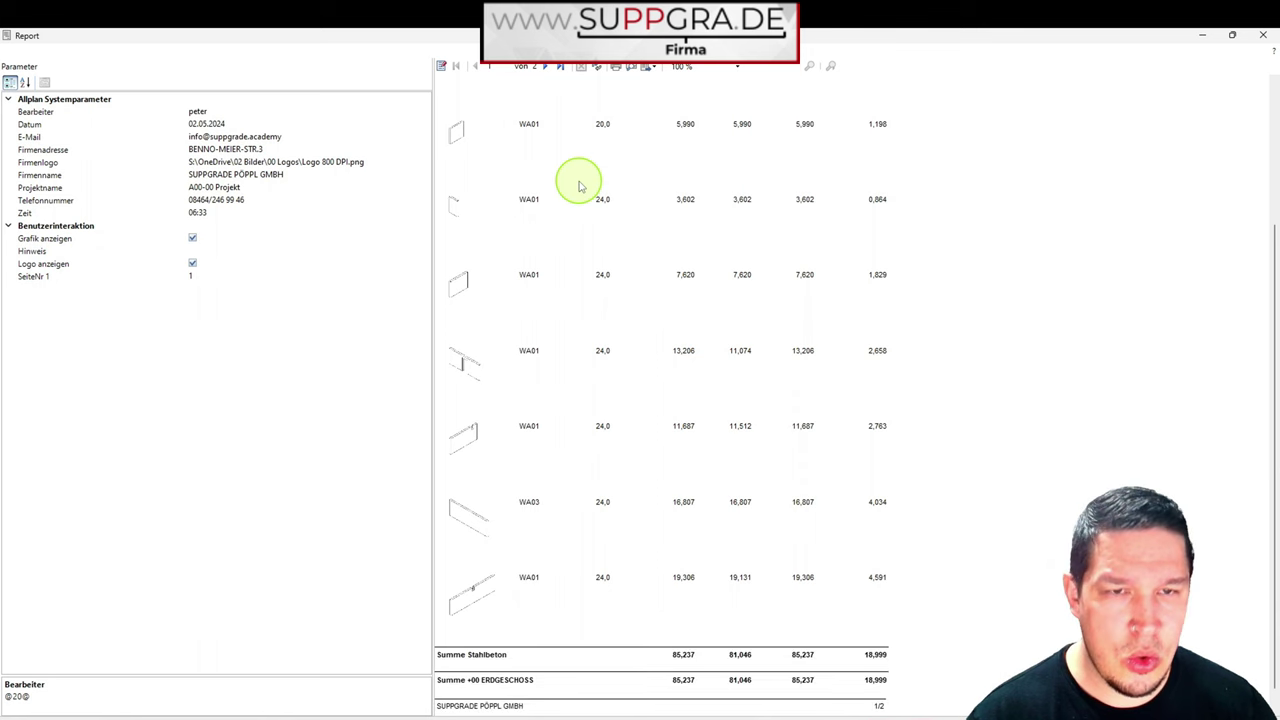
{"action": "left_click", "coordinate": [1263, 35]}
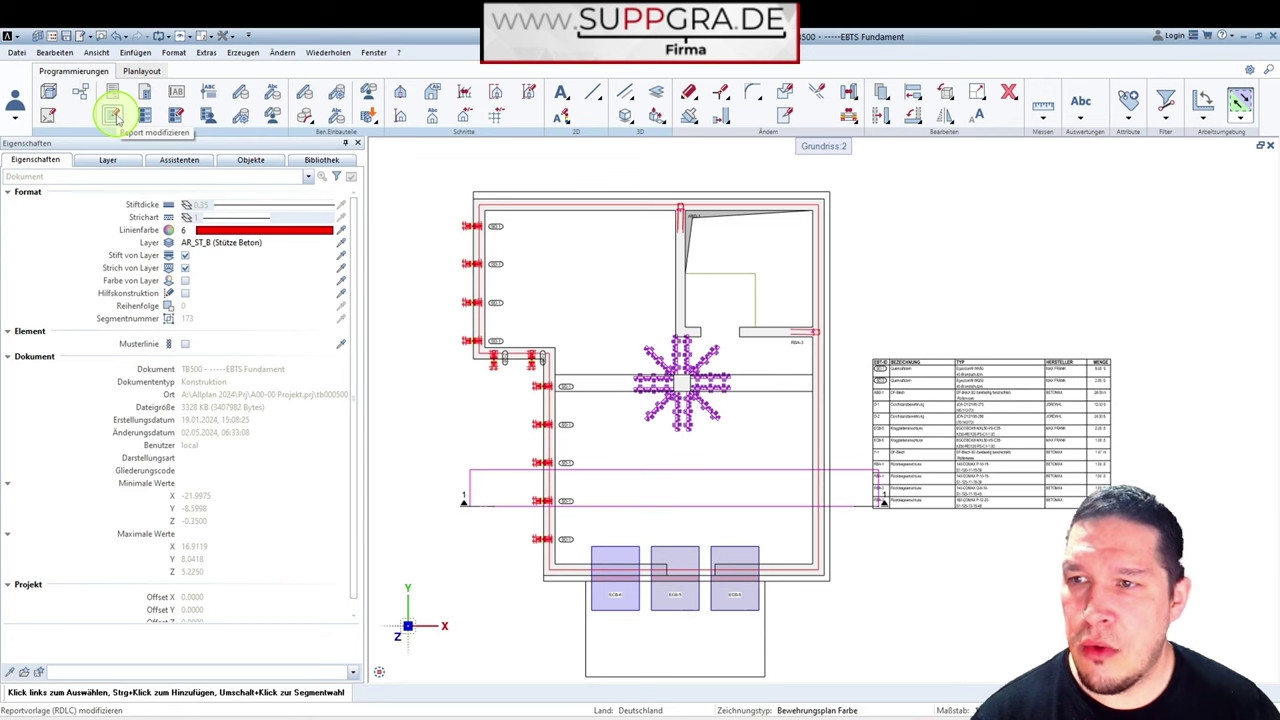
- Open the template Wände001.rdlc for modification and save it as Wände002.rdlc in the Test folder
{"action": "left_click", "coordinate": [113, 115]}
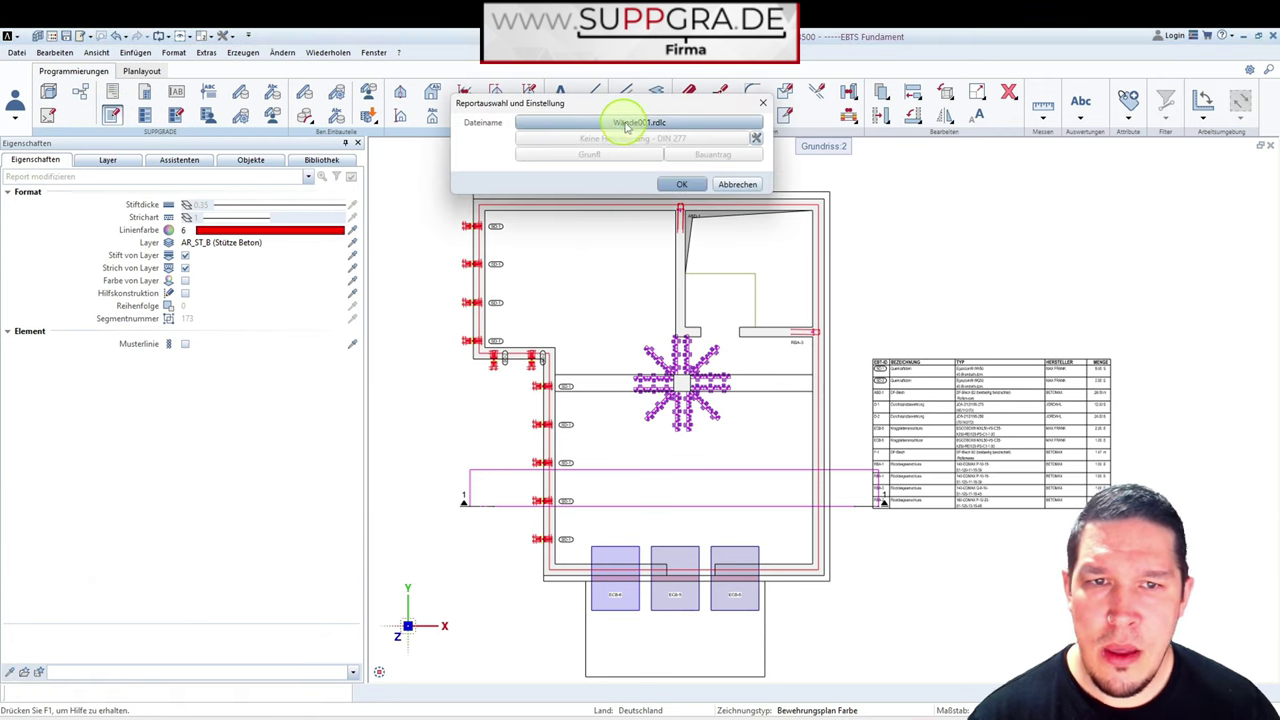
{"action": "left_click", "coordinate": [678, 184]}
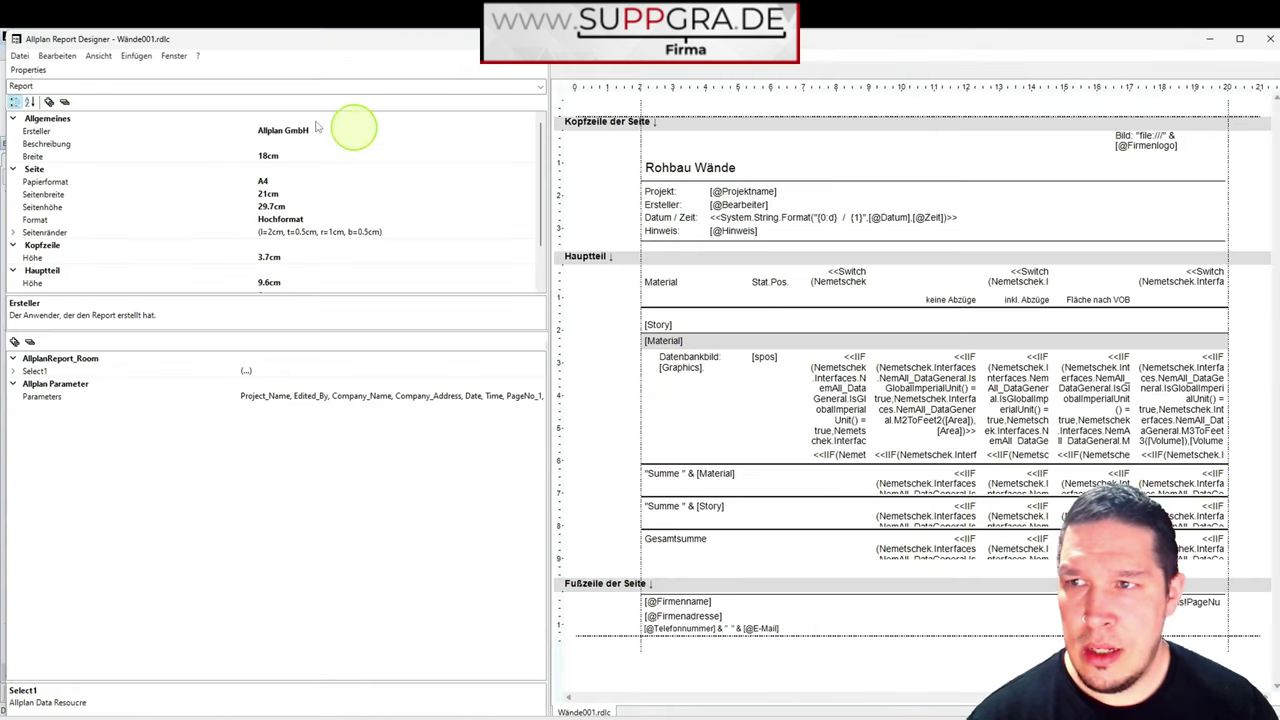
{"action": "left_click", "coordinate": [20, 56]}
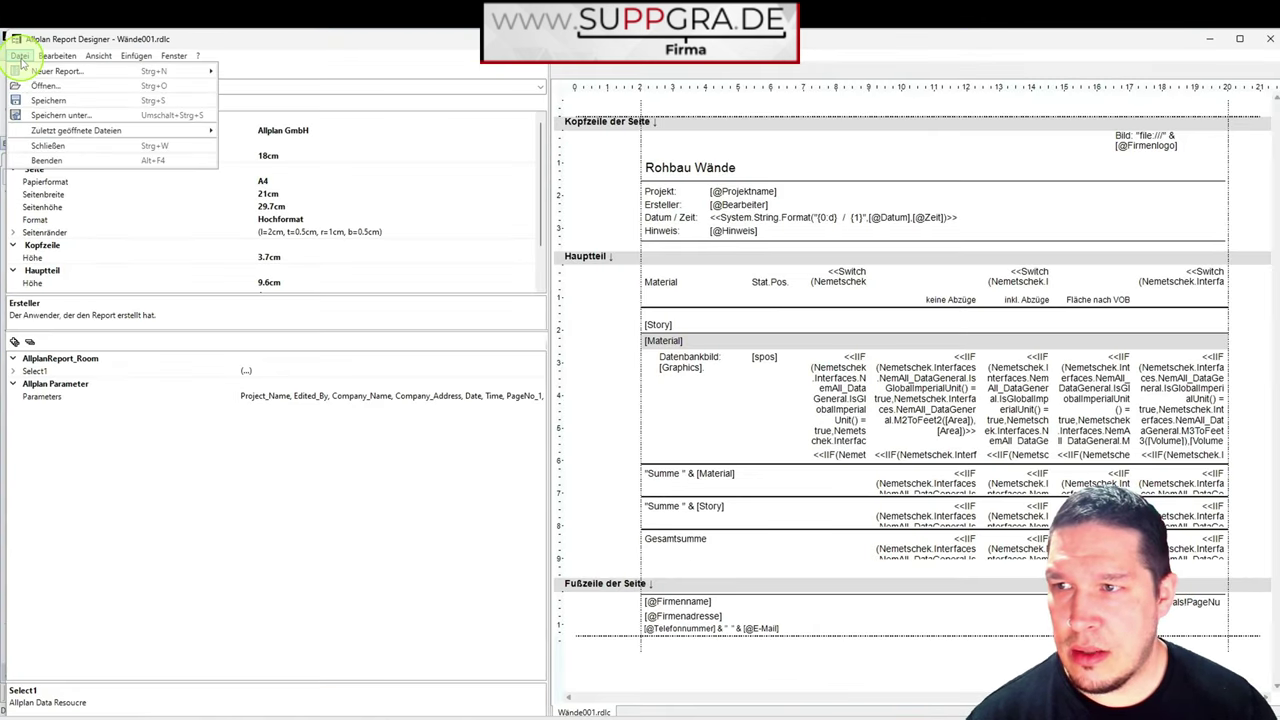
{"action": "left_click", "coordinate": [45, 118]}
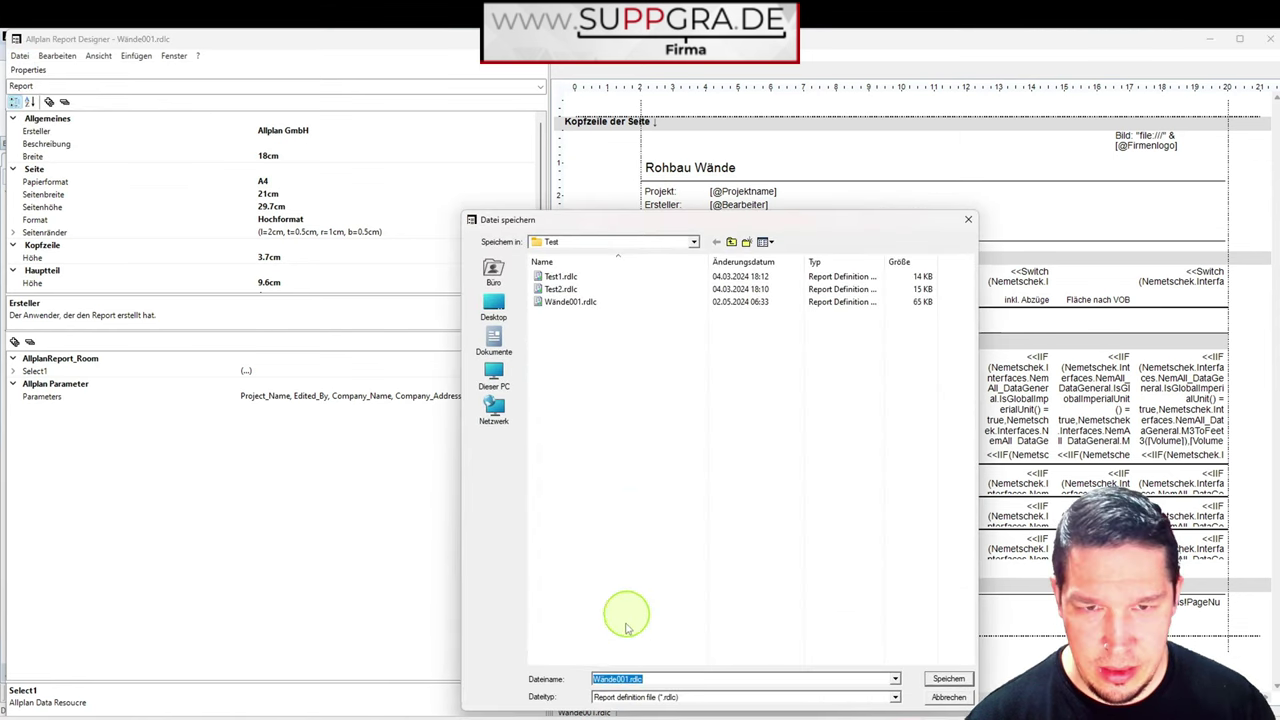
{"action": "type", "text": "2"}
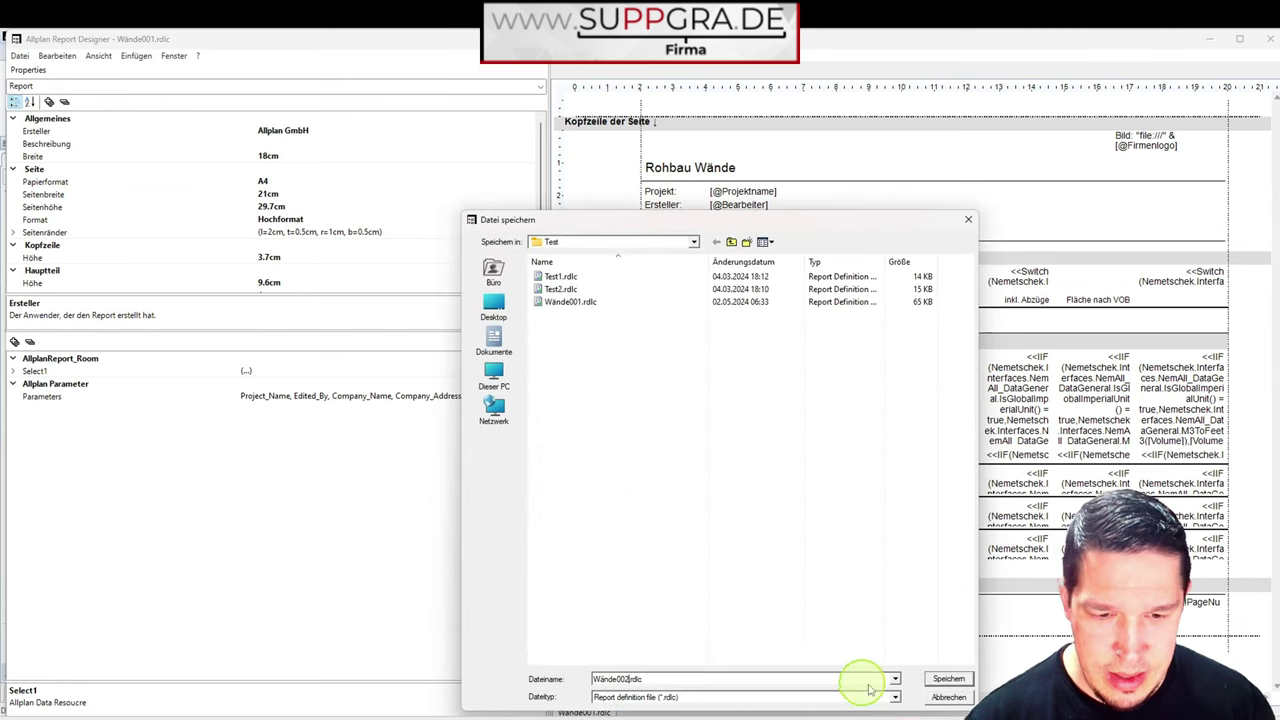
{"action": "left_click", "coordinate": [952, 680]}
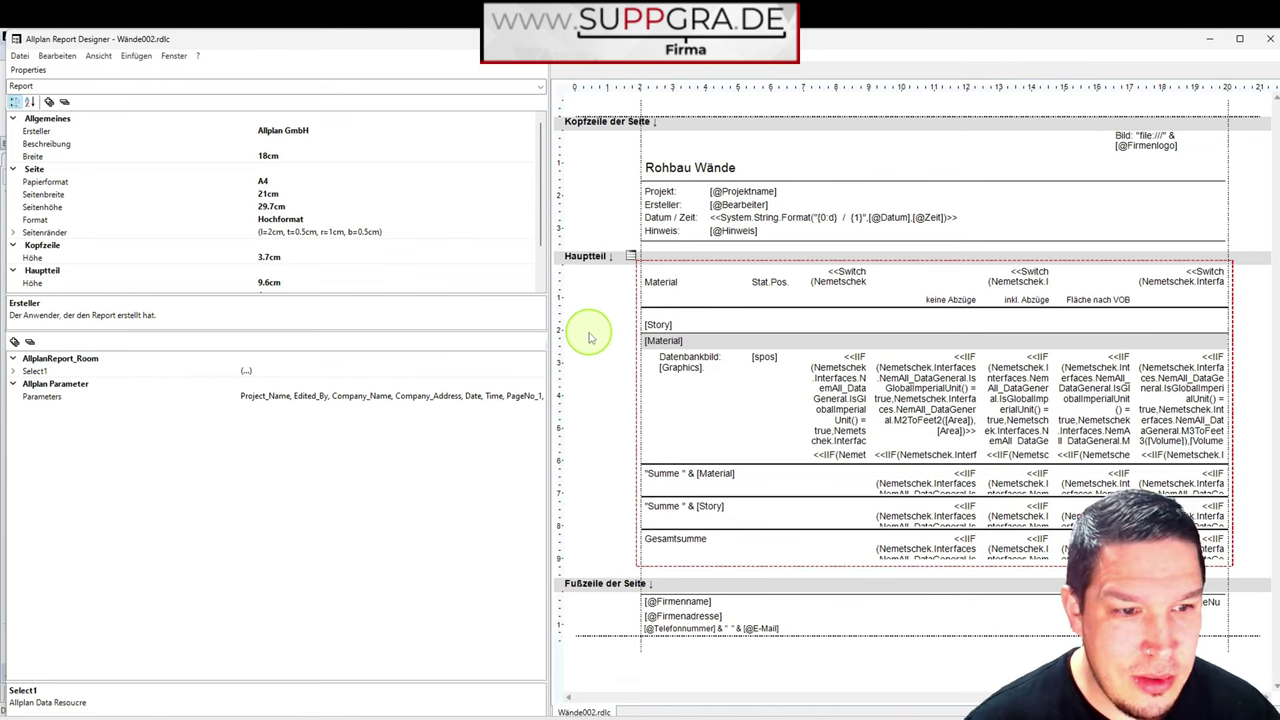
- Examine the properties of the Stat.Pos. header, the thickness header and the thickness value cell
{"action": "left_click", "coordinate": [778, 281]}
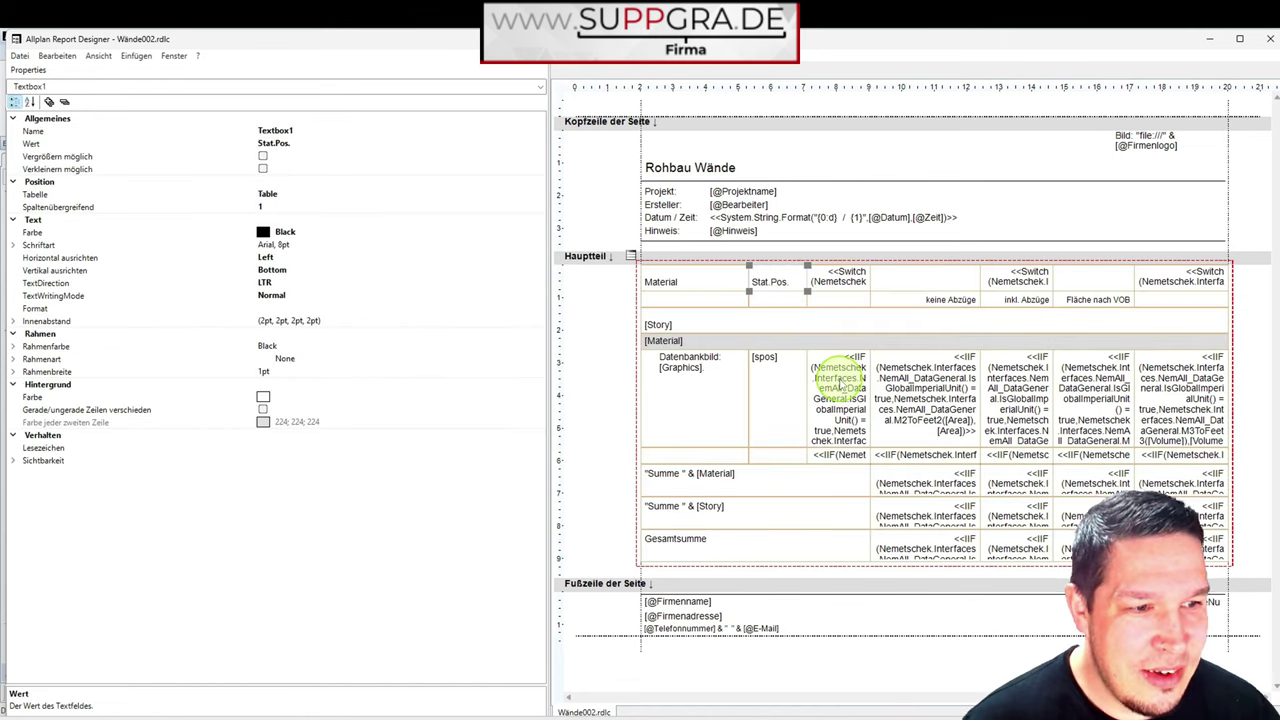
{"action": "left_click", "coordinate": [838, 281]}
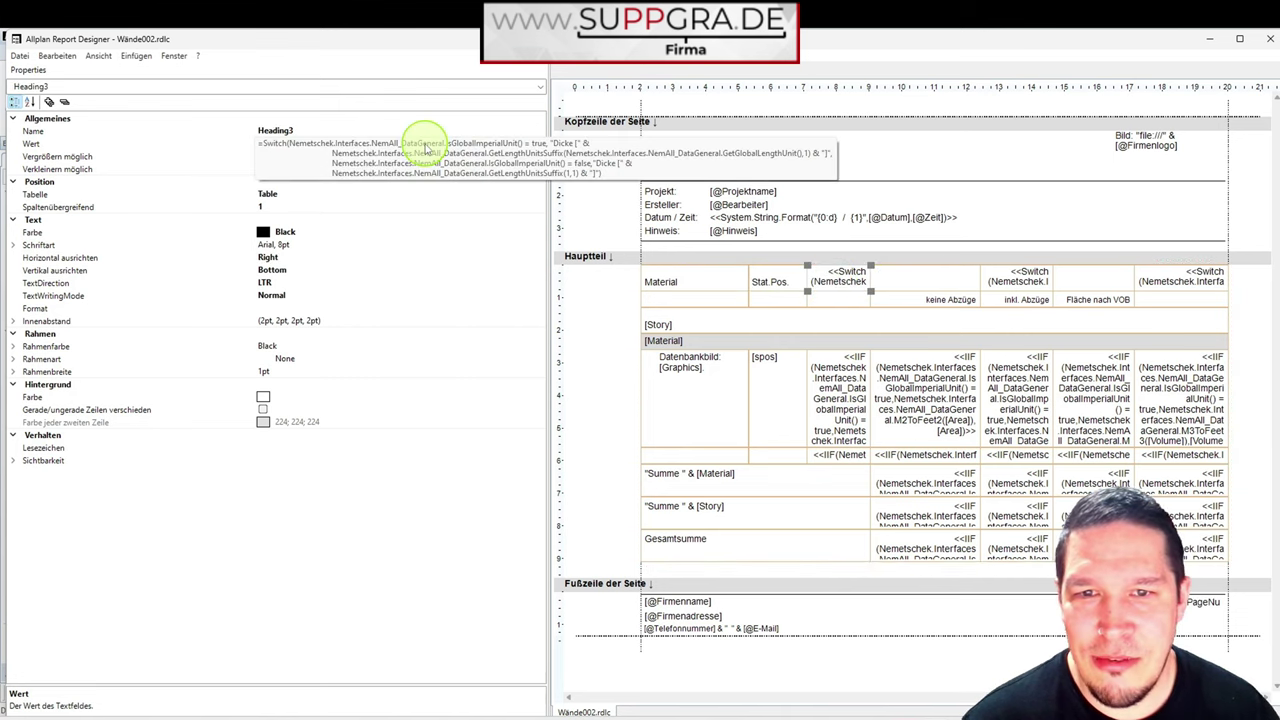
{"action": "left_click", "coordinate": [840, 368]}
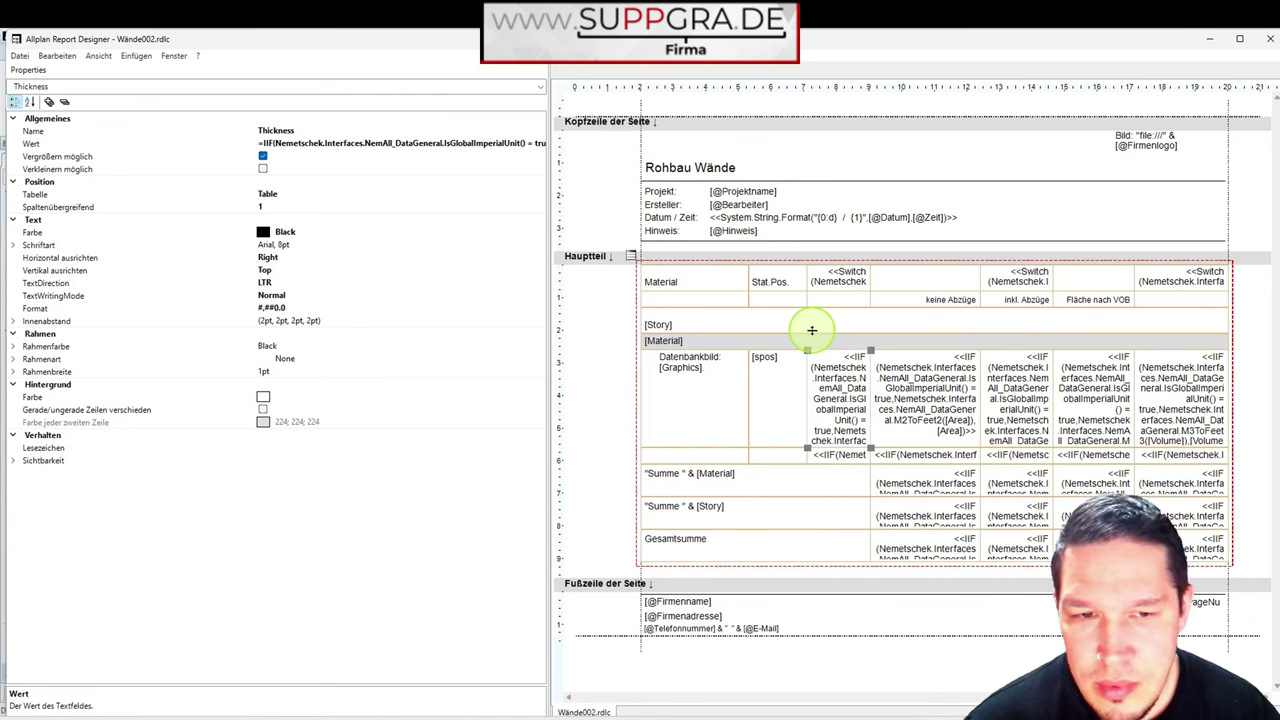
{"action": "left_click", "coordinate": [770, 281]}
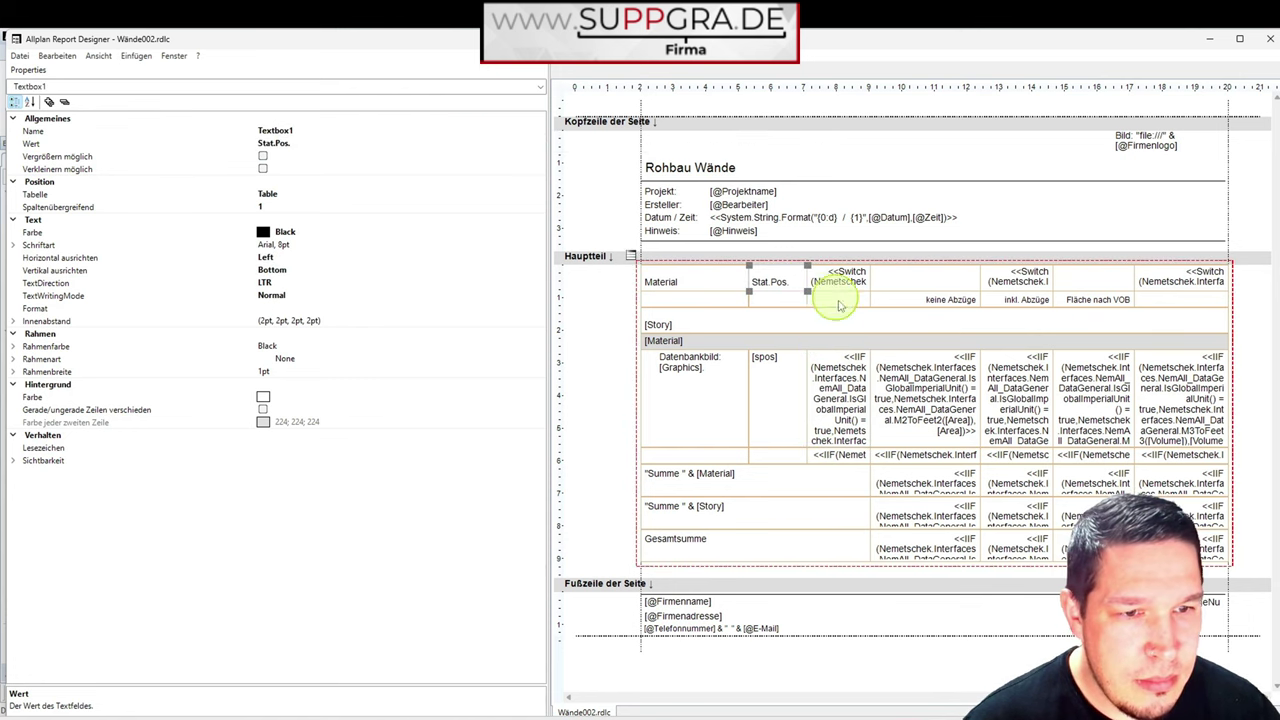
- Delete the Graphics database image from the Material column's detail cell
{"action": "left_click", "coordinate": [728, 366]}
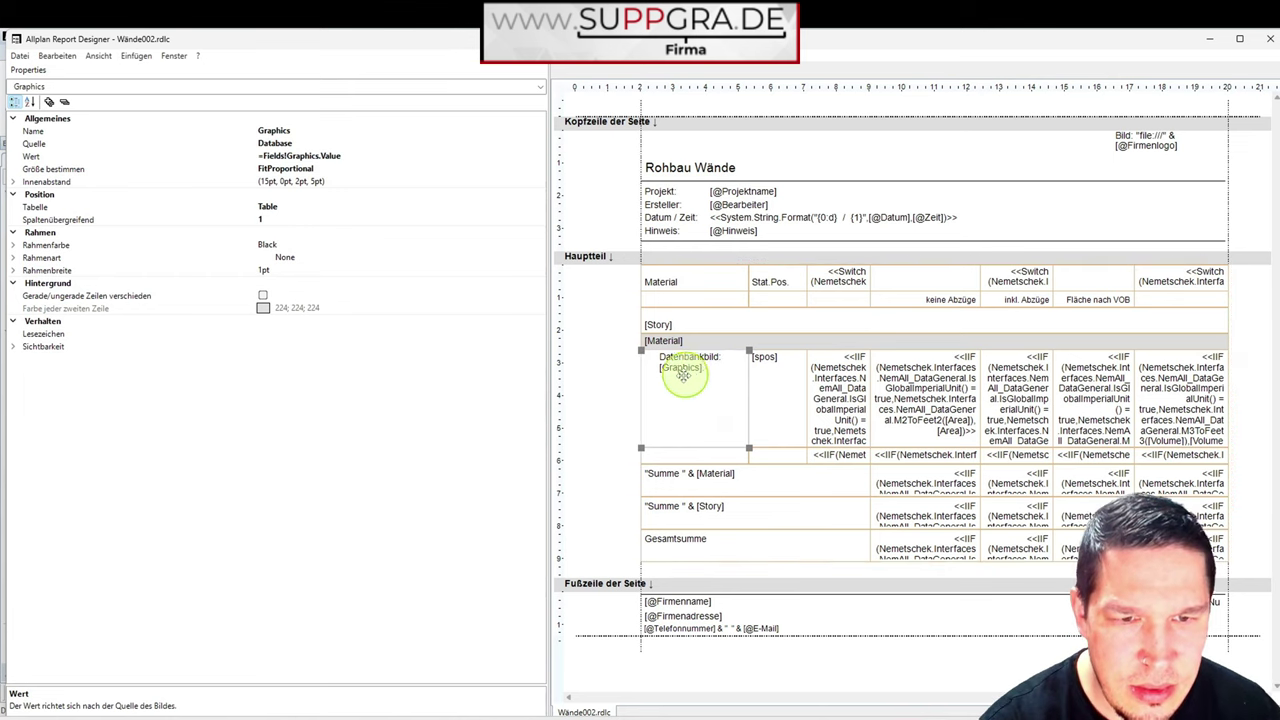
{"action": "key", "text": "Delete"}
{"action": "left_click", "coordinate": [700, 385]}
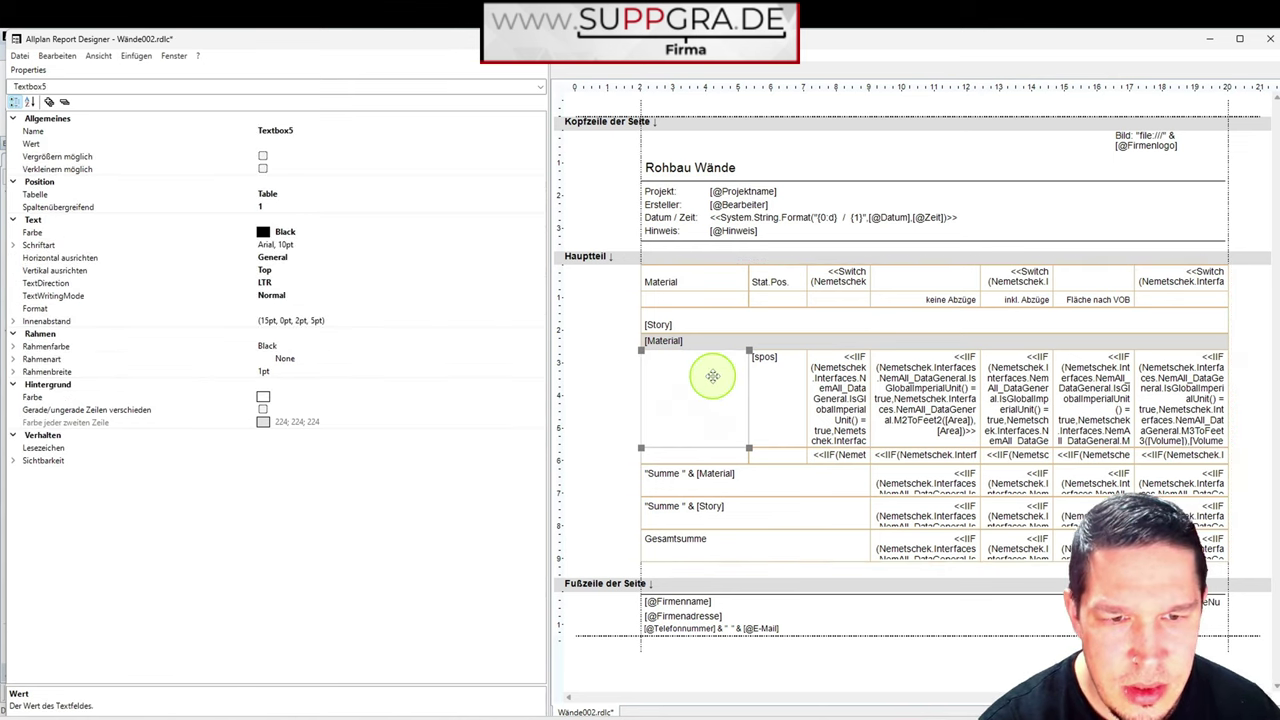
{"action": "left_click", "coordinate": [598, 428]}
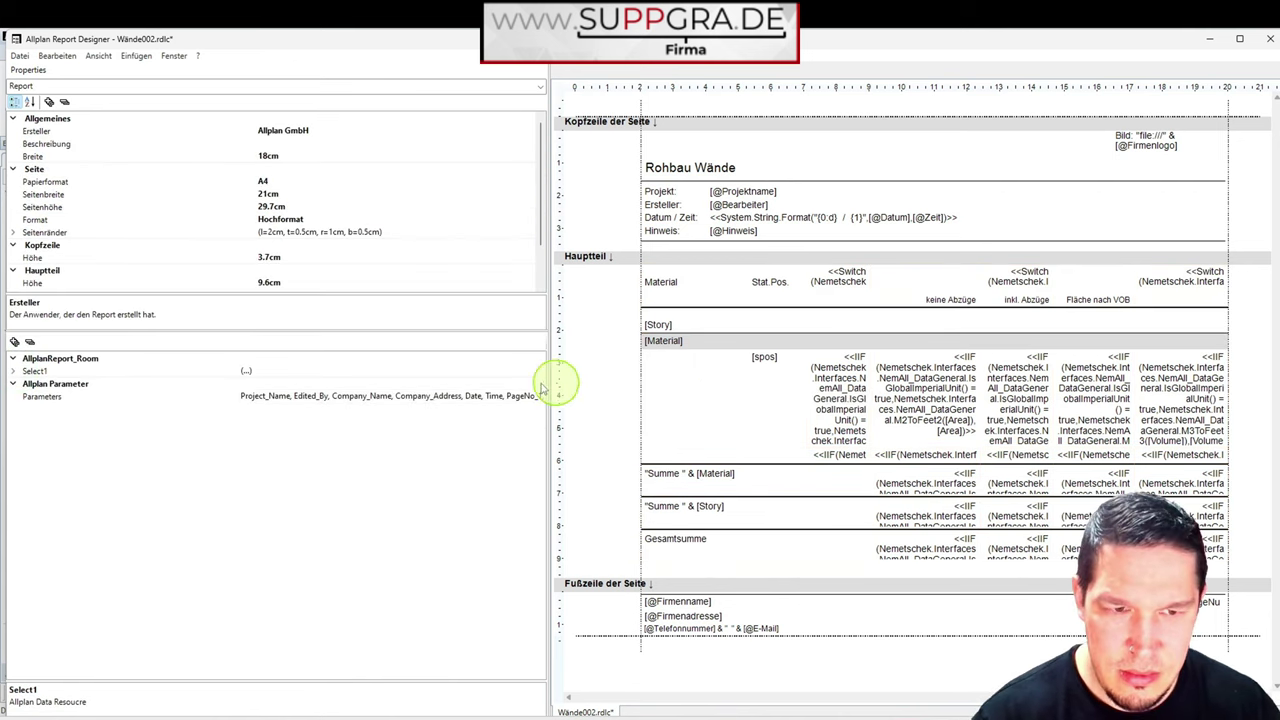
- Reduce the height of the detail row containing [spos] to a single text line
{"action": "left_click", "coordinate": [726, 417]}
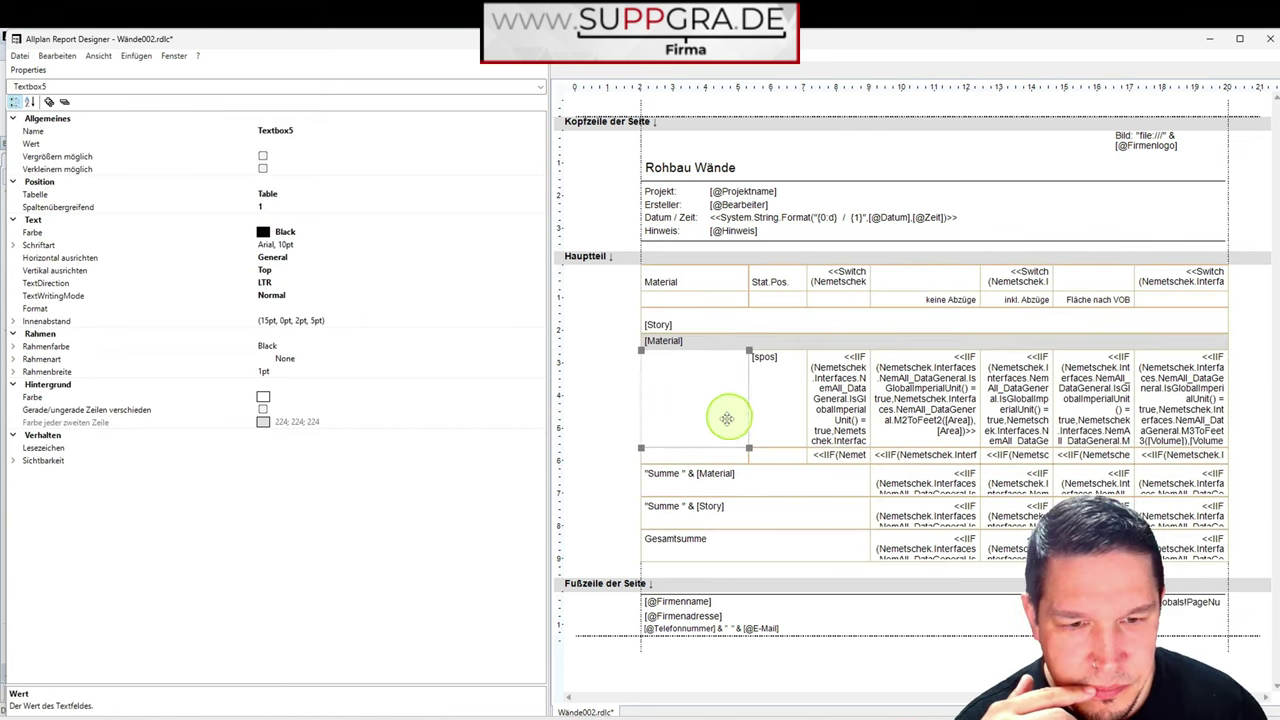
{"action": "left_click_drag", "start_coordinate": [707, 448], "coordinate": [709, 390]}
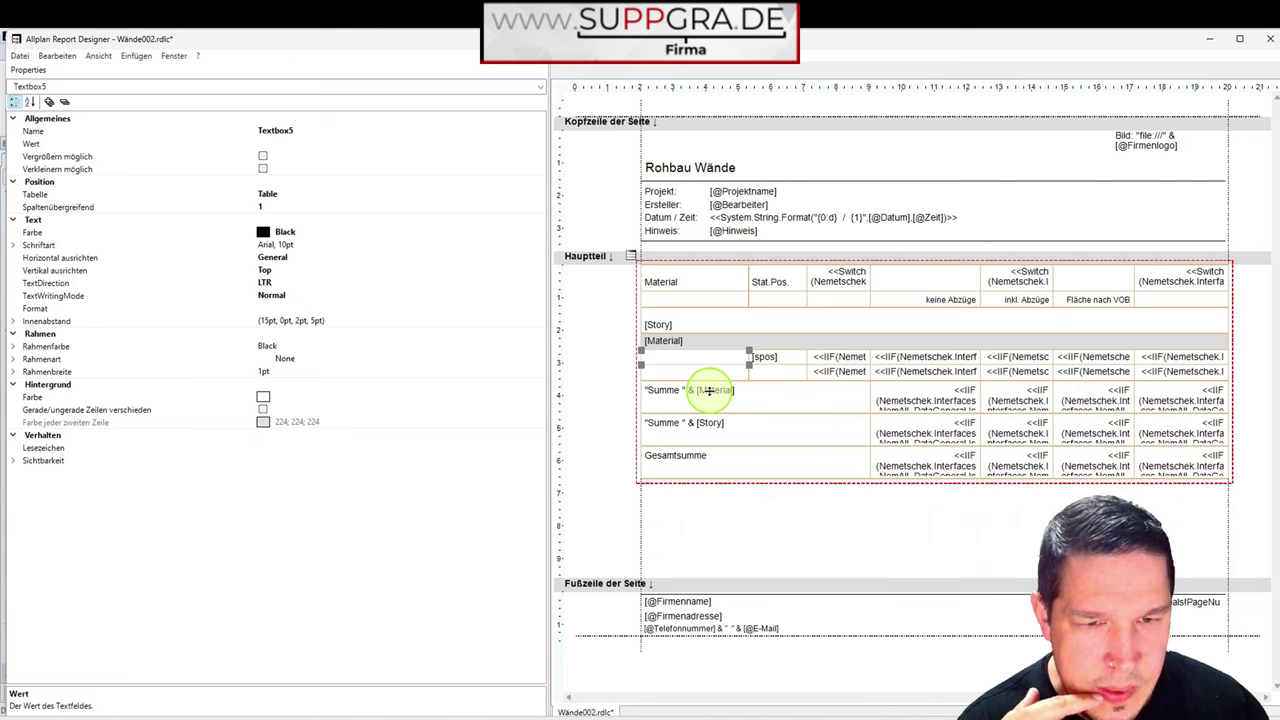
{"action": "left_click", "coordinate": [596, 422]}
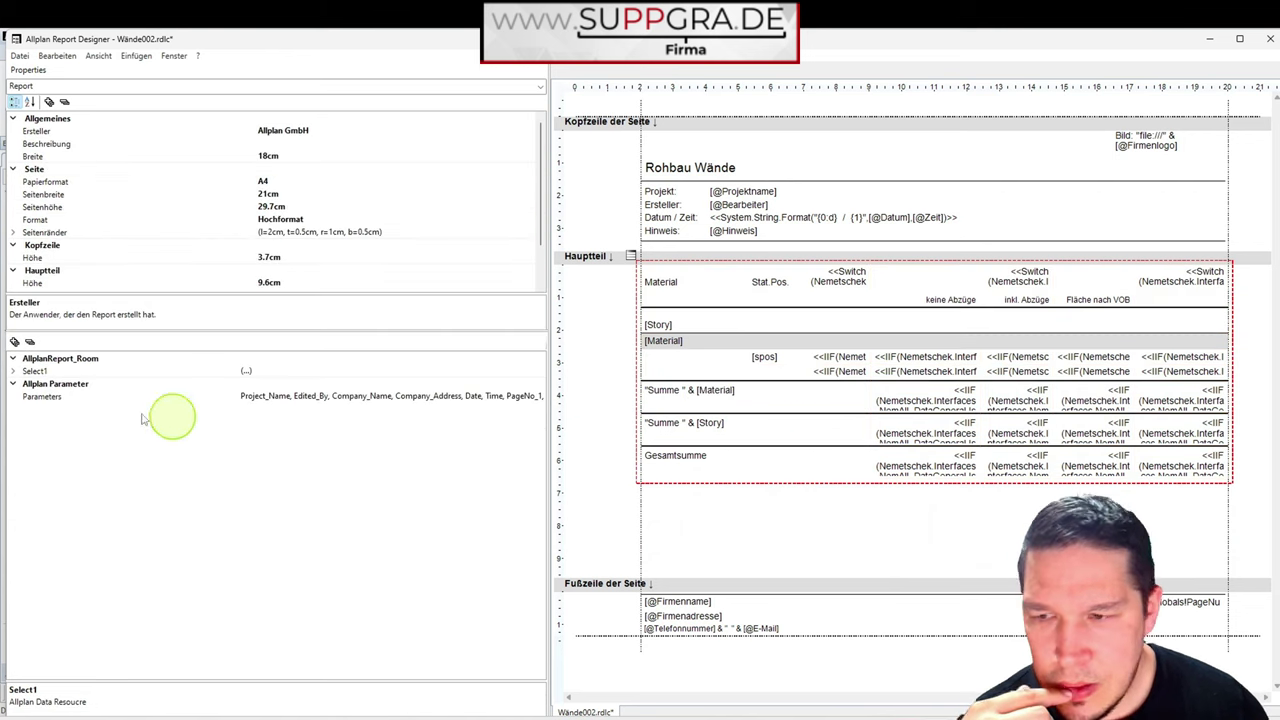
- Insert a new data field into the Select1 data source
{"action": "left_click", "coordinate": [12, 370]}
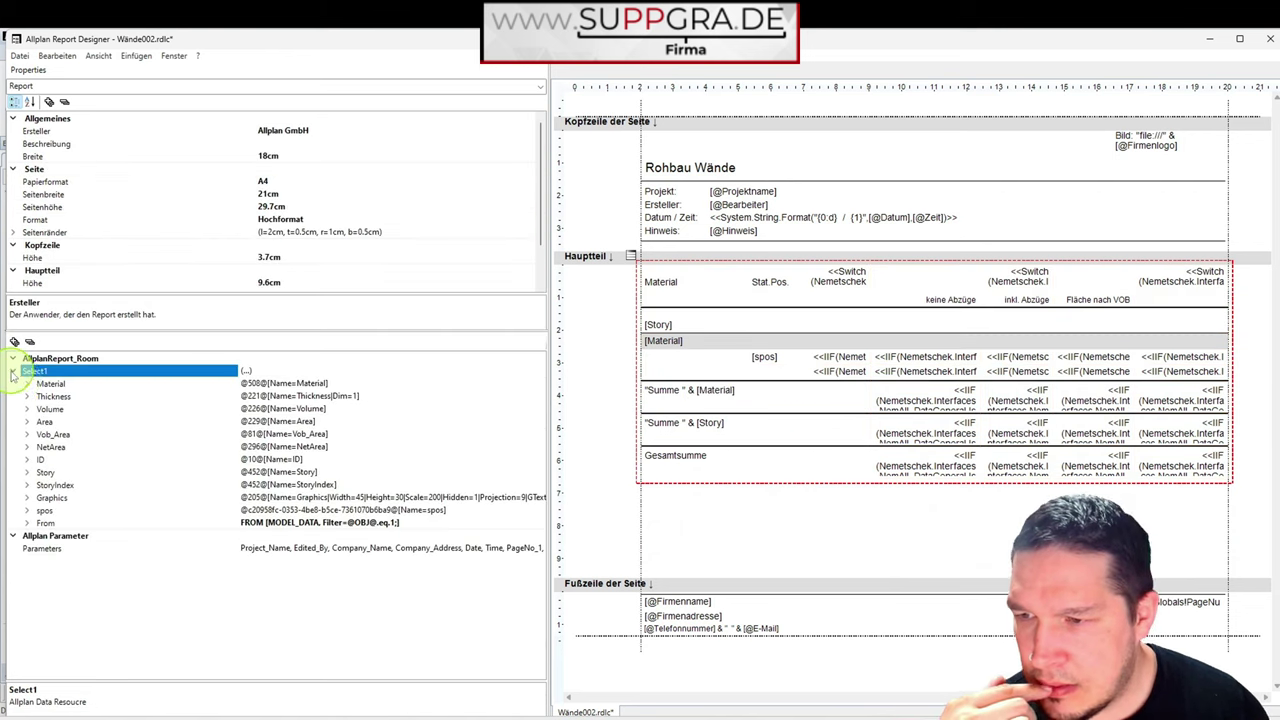
{"action": "right_click", "coordinate": [50, 409]}
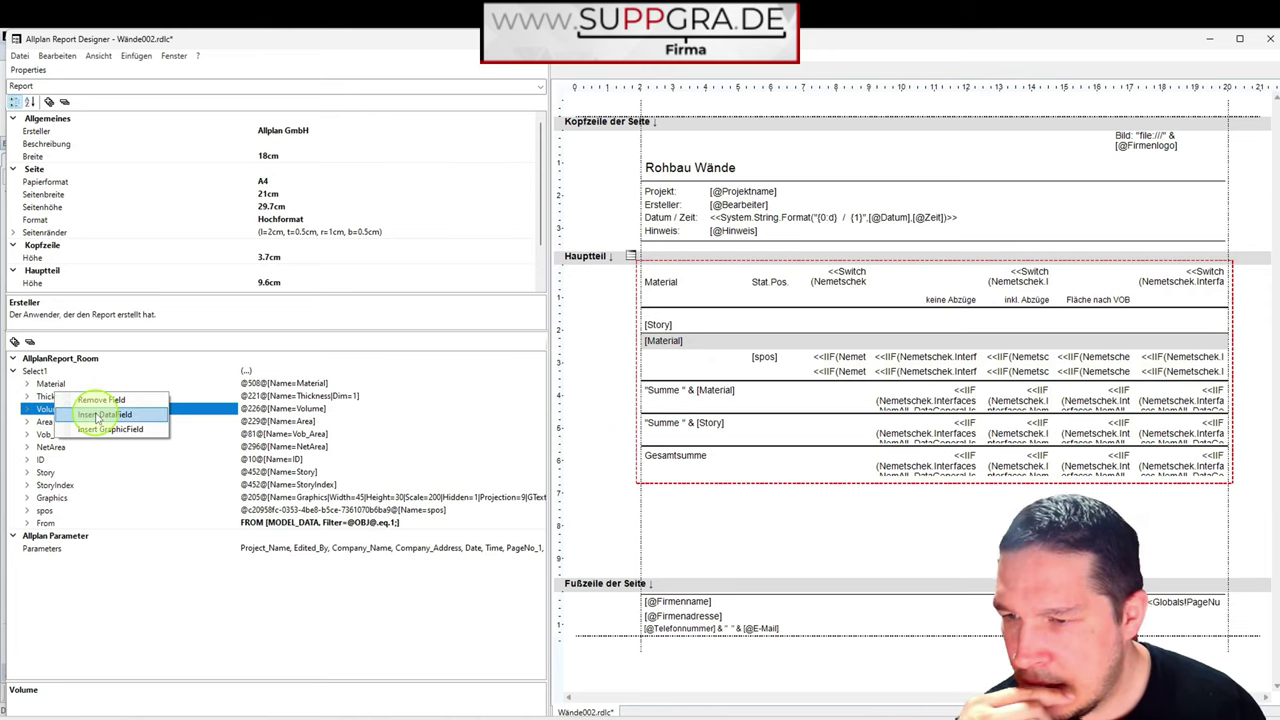
{"action": "left_click", "coordinate": [98, 416]}
{"action": "left_click", "coordinate": [300, 548]}
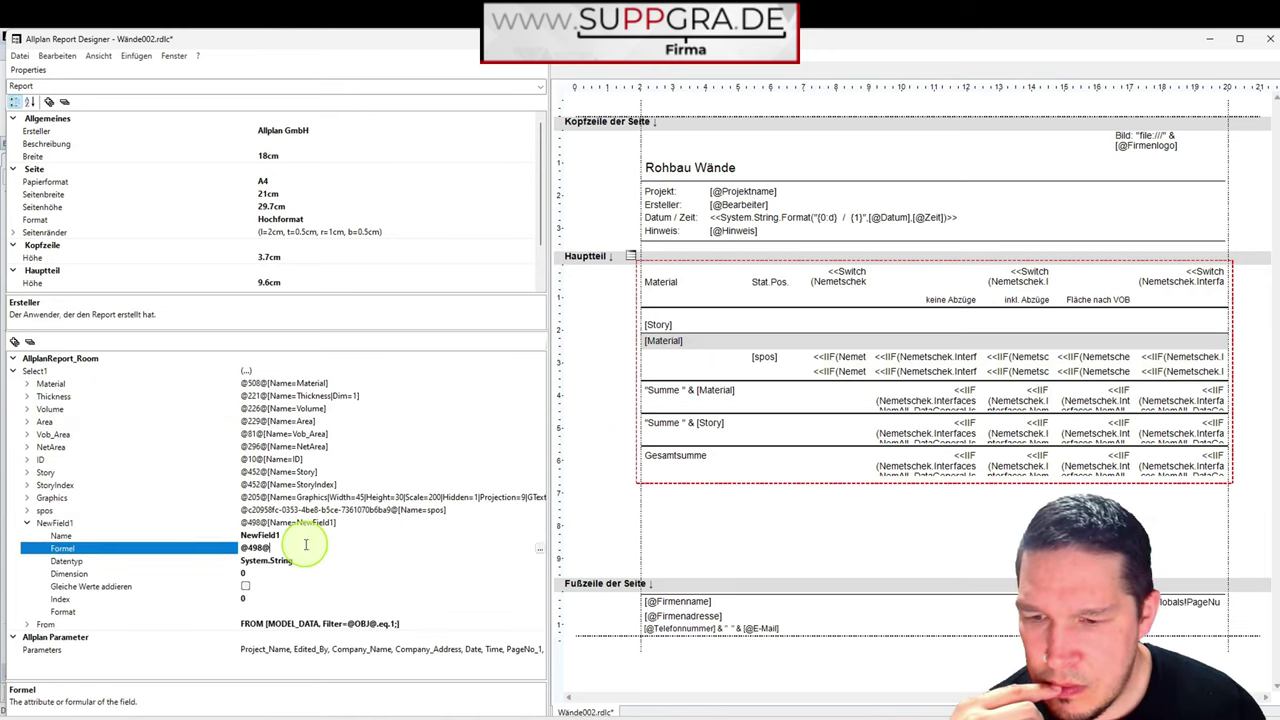
{"action": "left_click", "coordinate": [539, 551]}
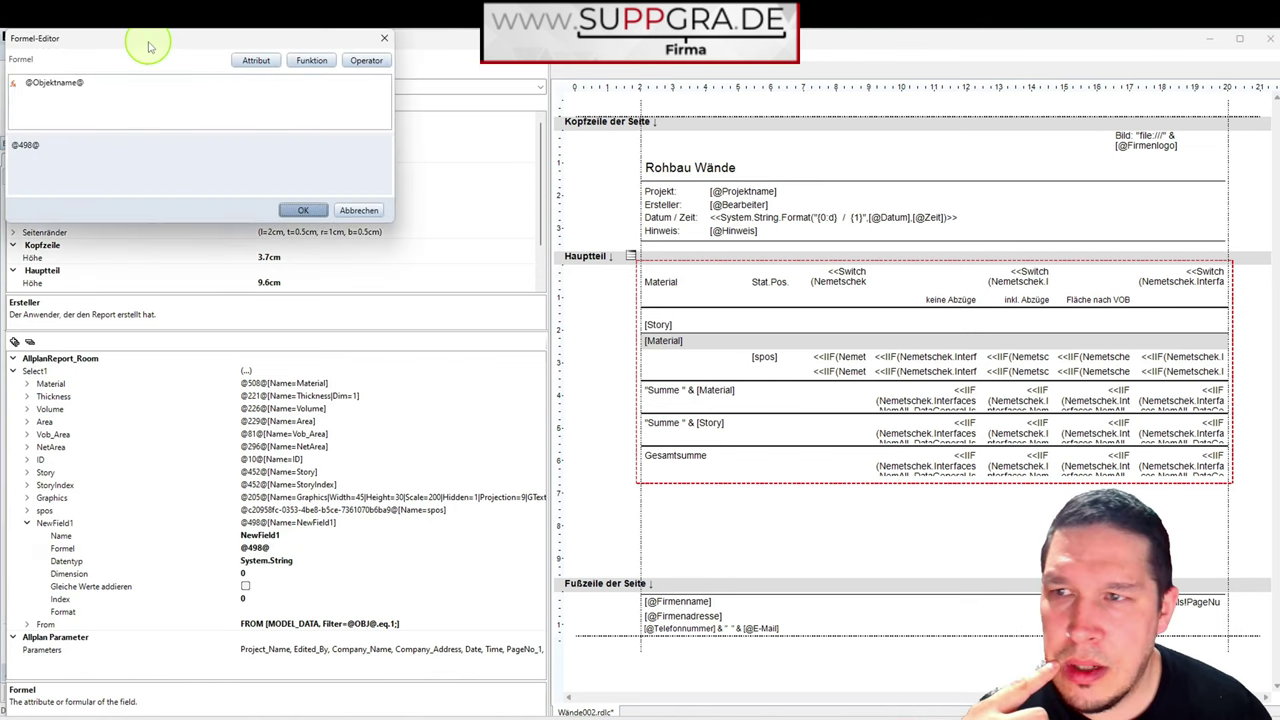
{"action": "left_click_drag", "start_coordinate": [146, 44], "coordinate": [471, 174]}
{"action": "left_click_drag", "start_coordinate": [406, 209], "coordinate": [257, 200]}
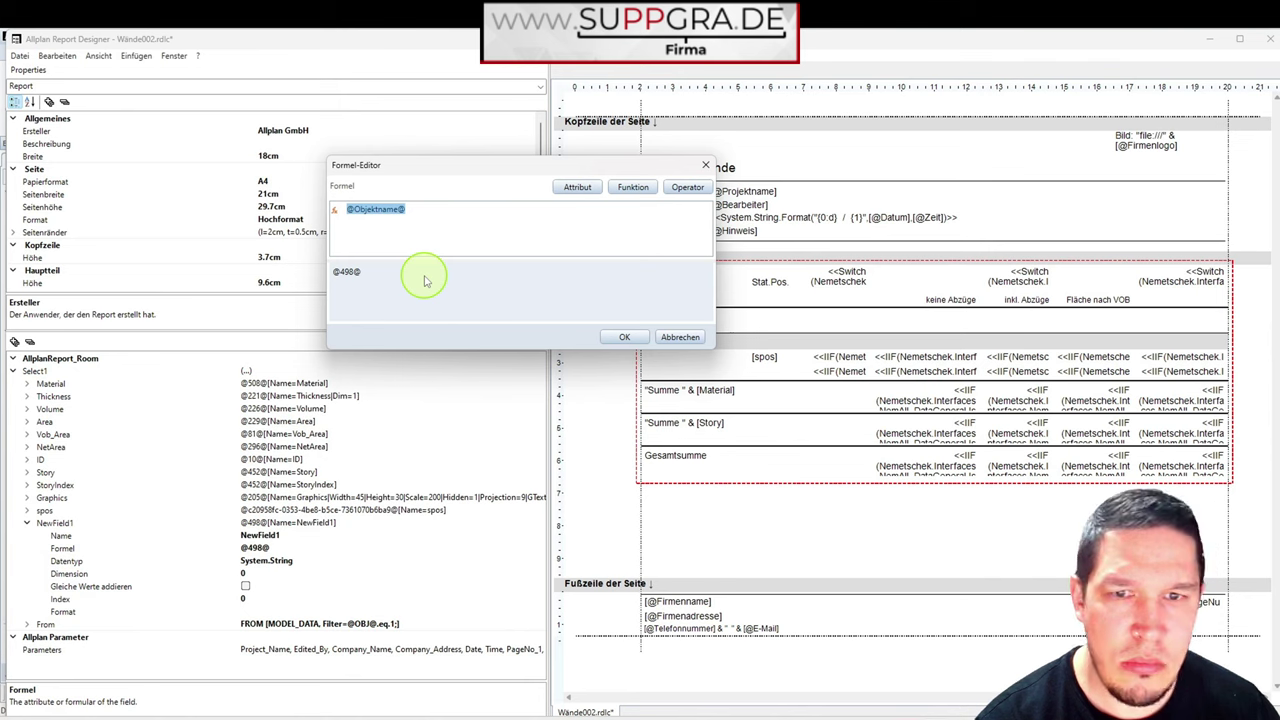
{"action": "type", "text": "@schi"}
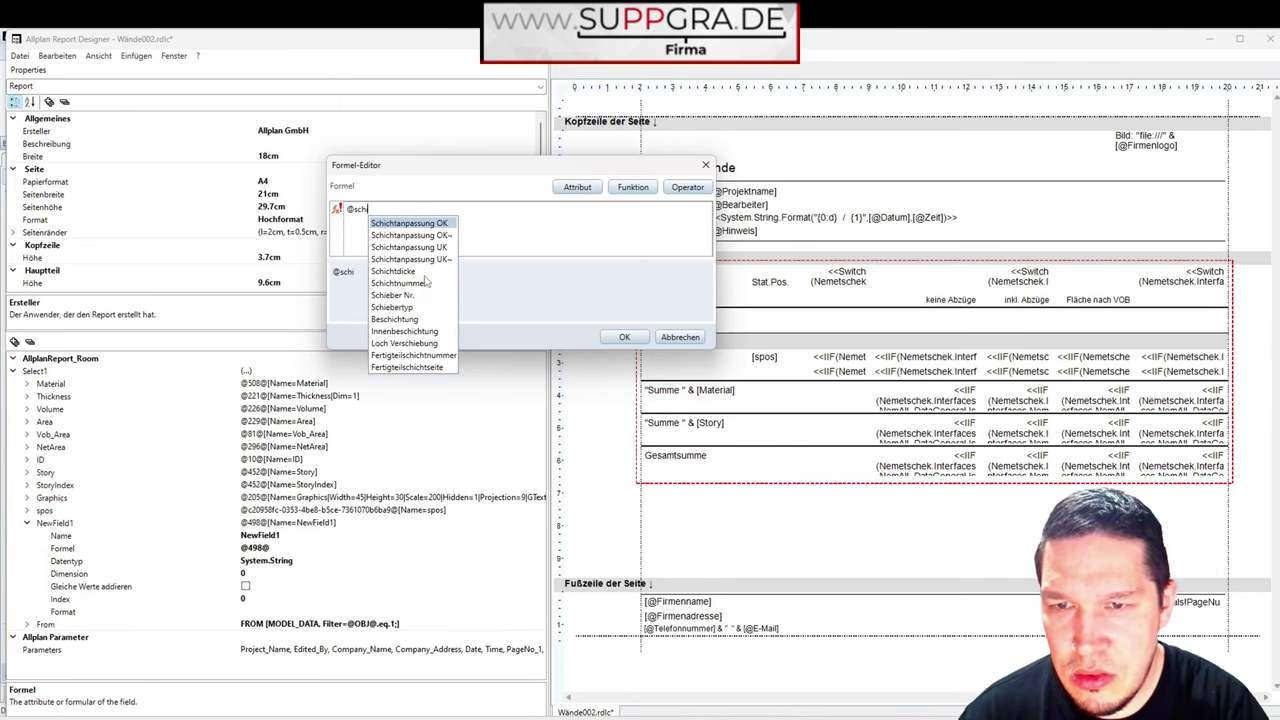
{"action": "type", "text": "ch"}
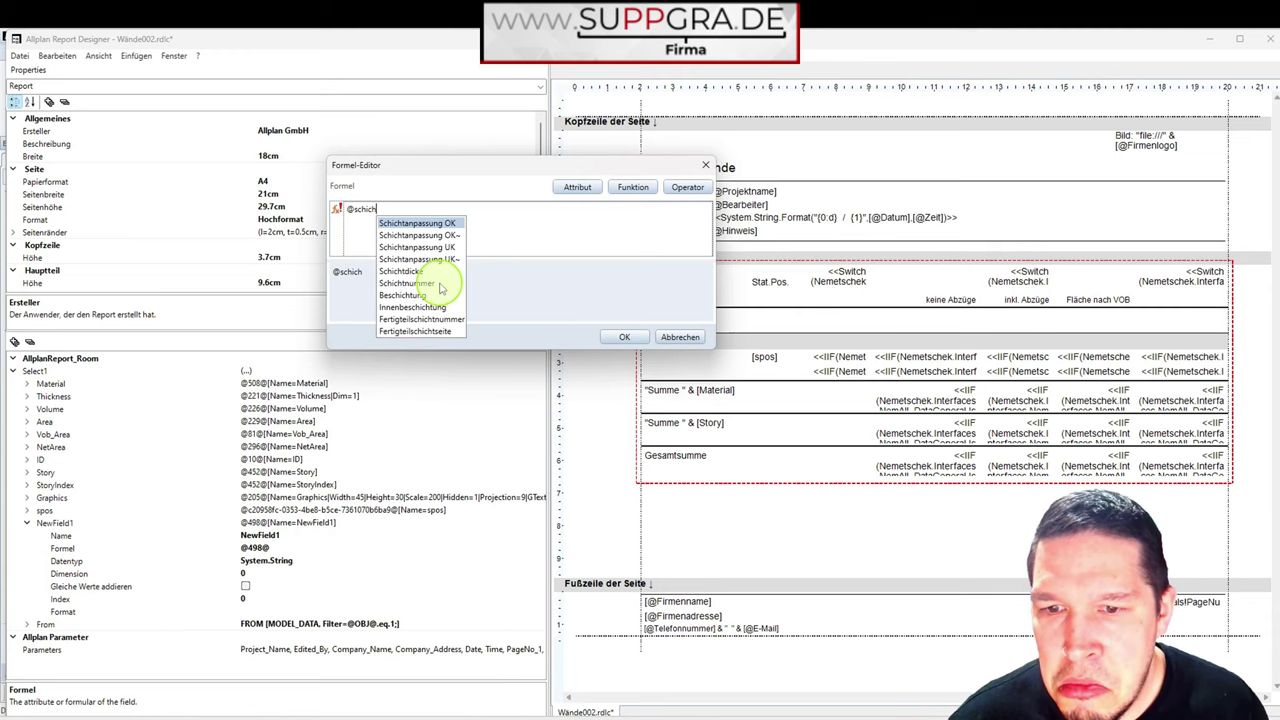
{"action": "double_click", "coordinate": [350, 209]}
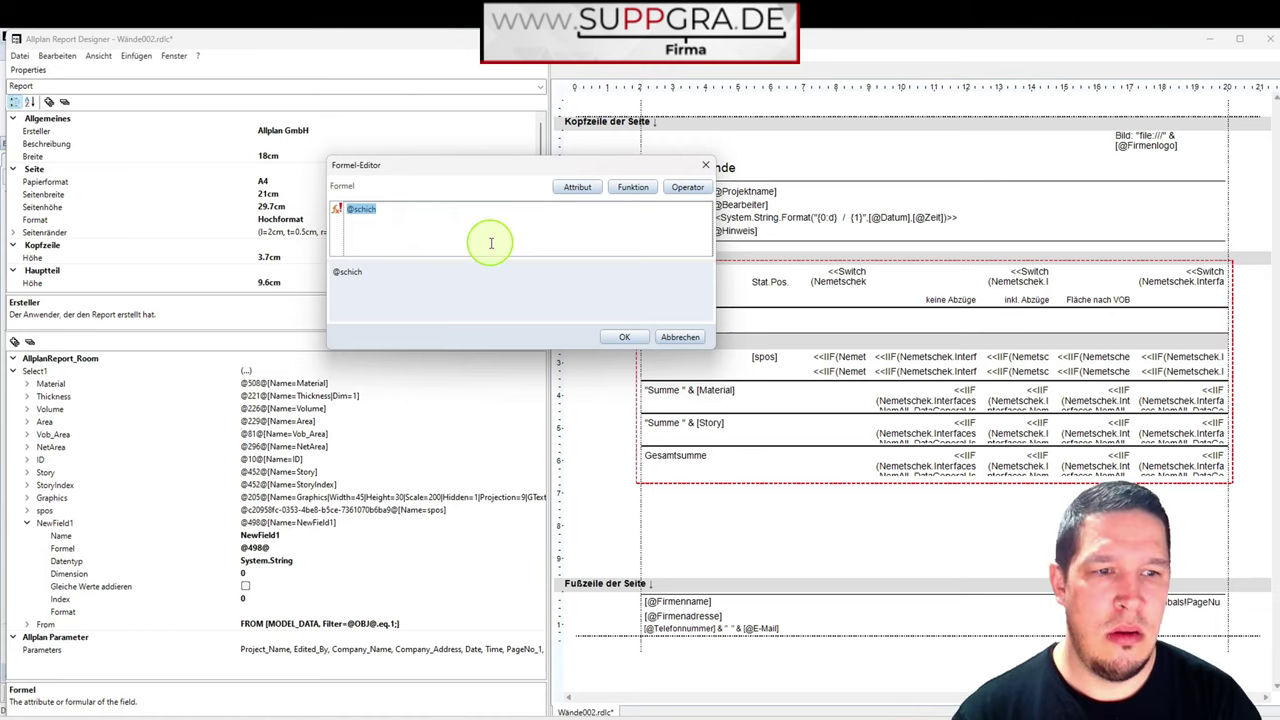
{"action": "type", "text": "@volume"}
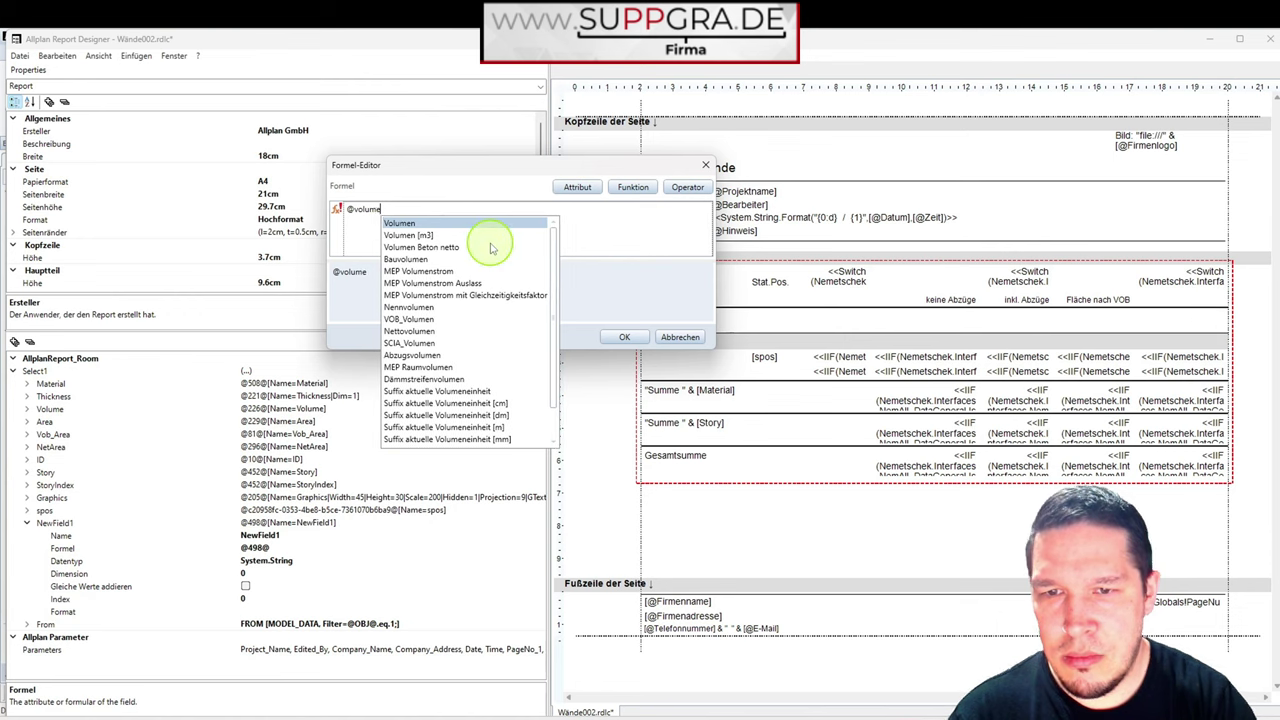
{"action": "left_click", "coordinate": [430, 226]}
{"action": "left_click", "coordinate": [624, 337]}
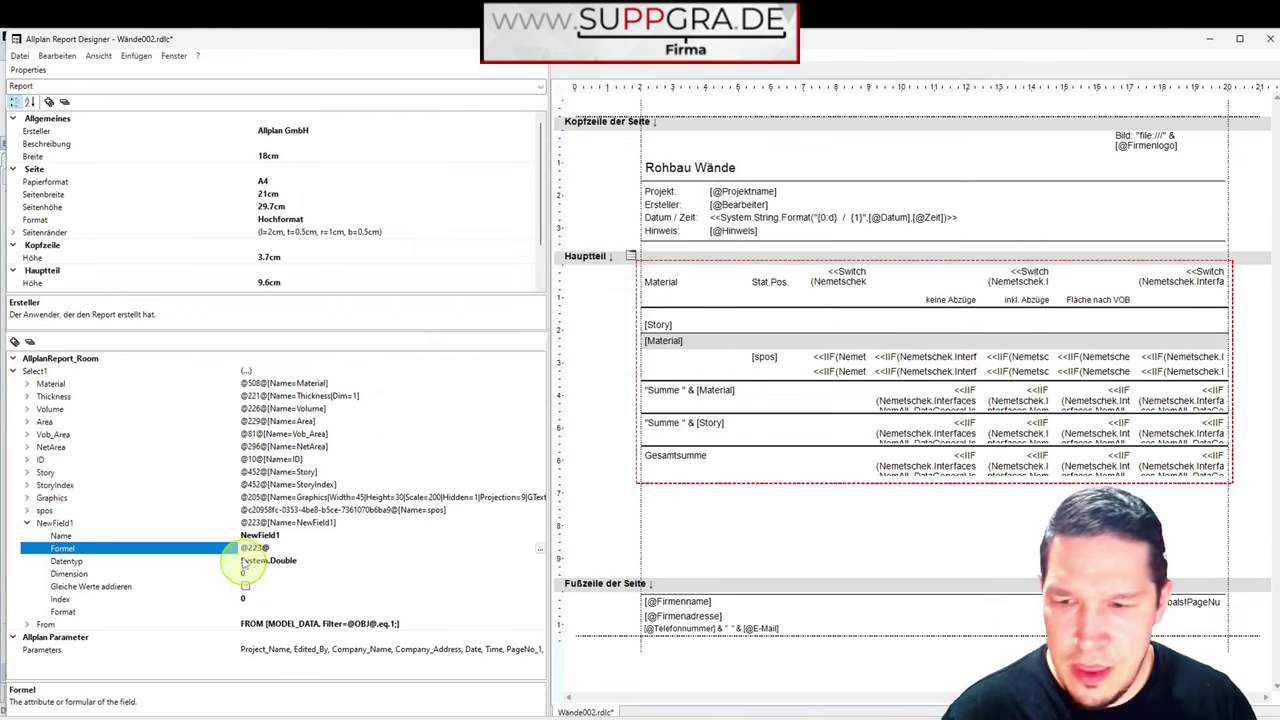
{"action": "left_click", "coordinate": [300, 535]}
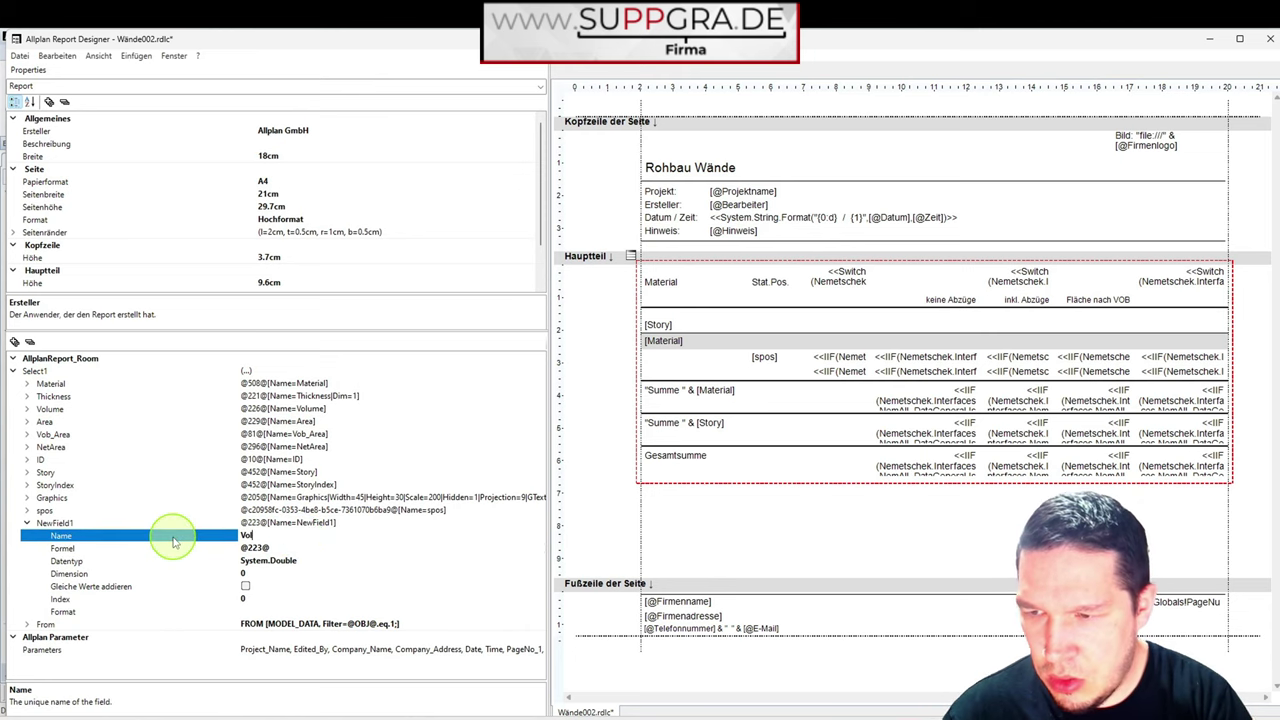
{"action": "type", "text": "Vol"}
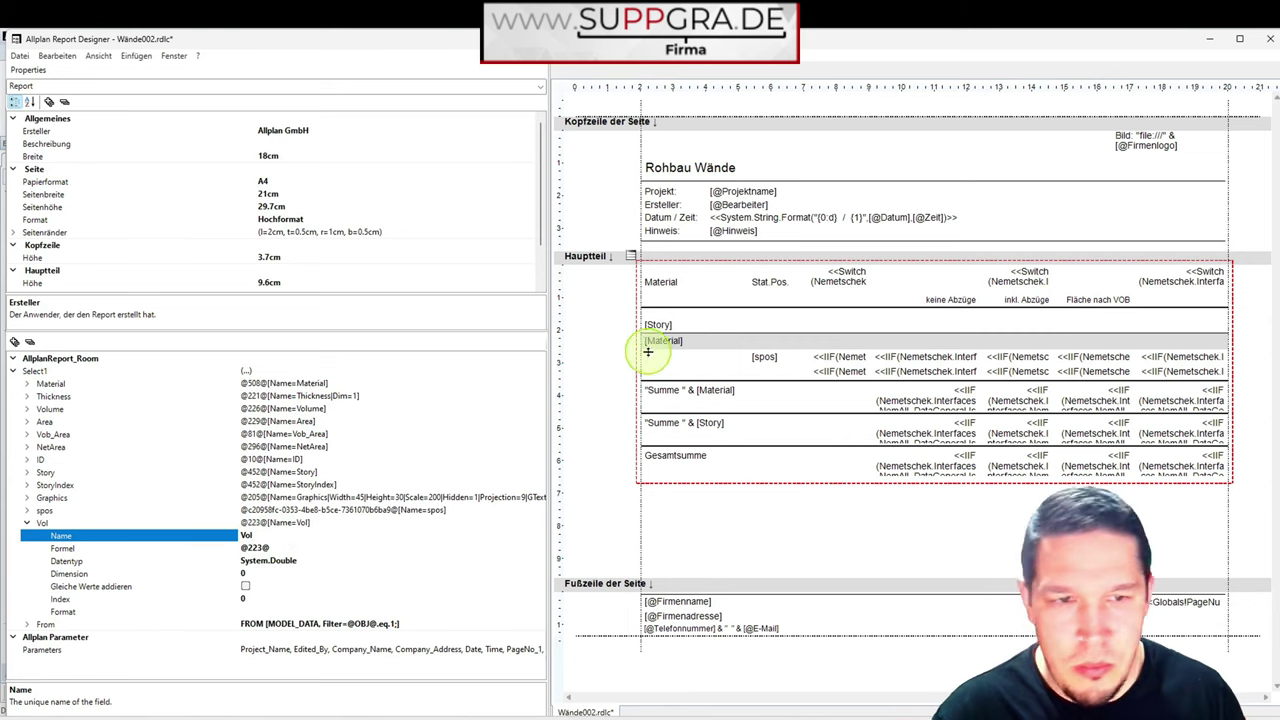
- Assign the Vol field as the value of the empty Material column cell in the [spos] detail row
{"action": "left_click", "coordinate": [770, 360]}
{"action": "left_click", "coordinate": [703, 355]}
{"action": "left_click", "coordinate": [230, 143]}
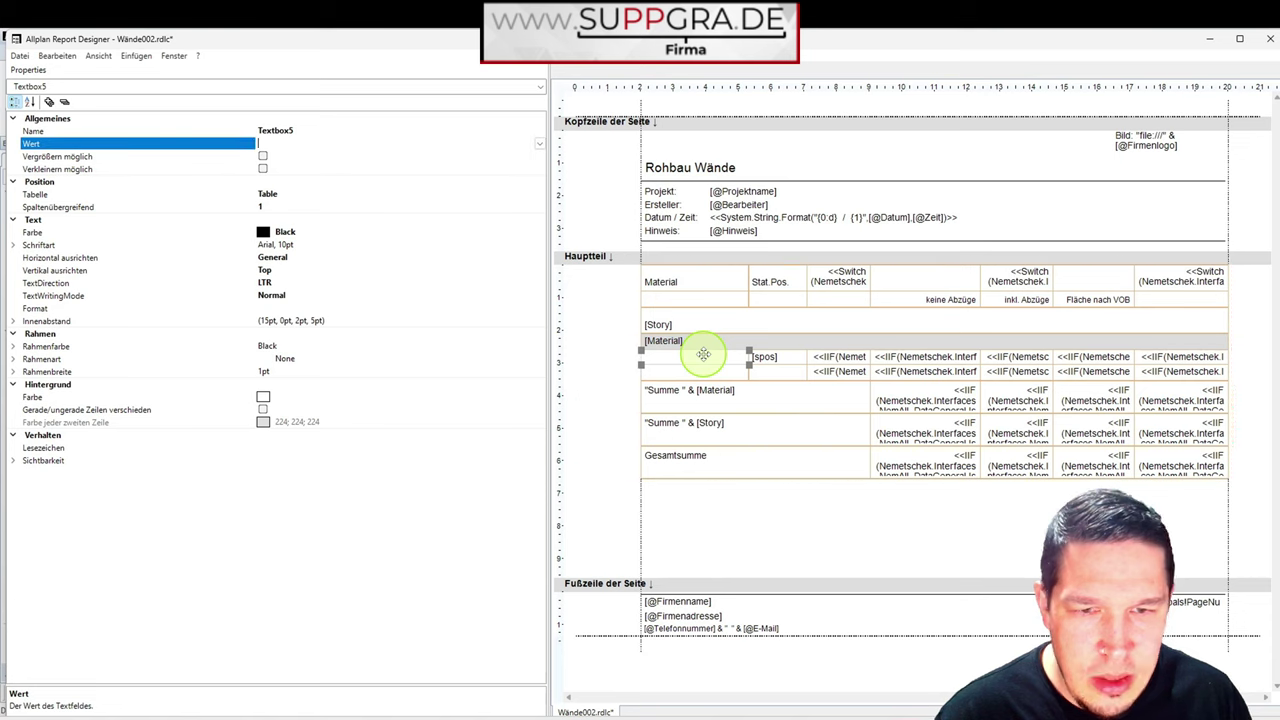
{"action": "left_click", "coordinate": [524, 144]}
{"action": "left_click", "coordinate": [540, 145]}
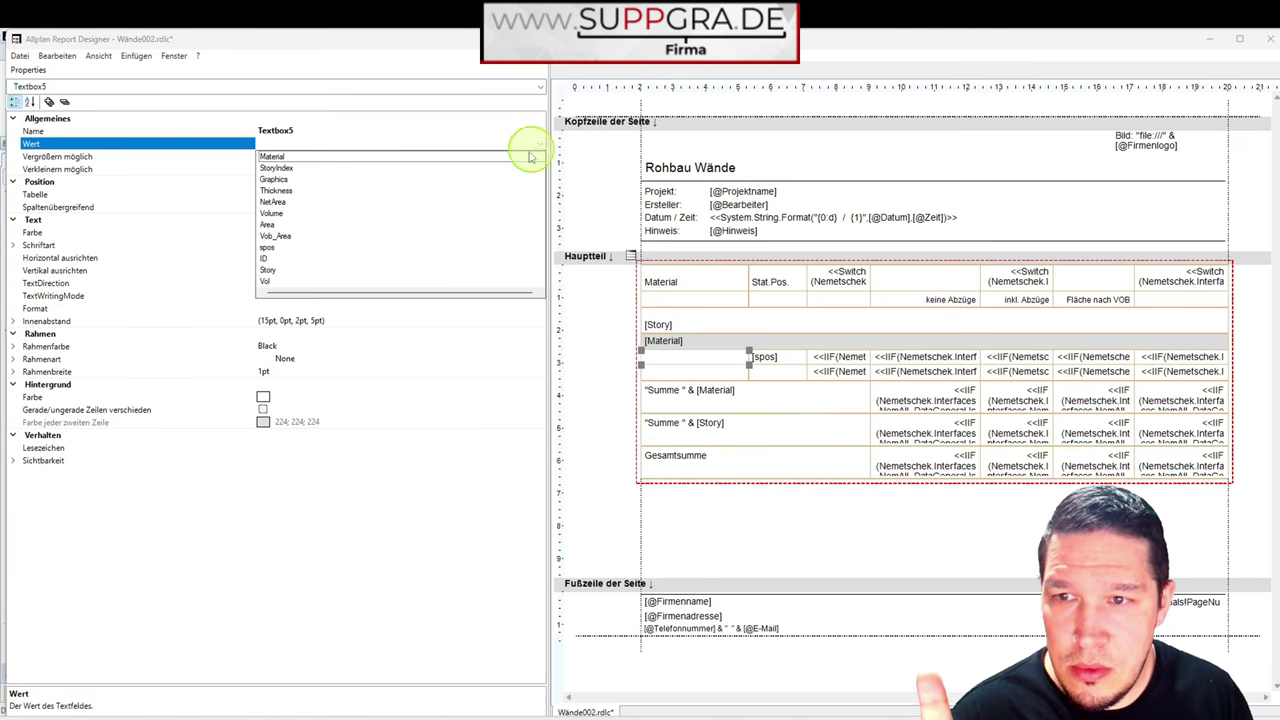
{"action": "left_click", "coordinate": [288, 290]}
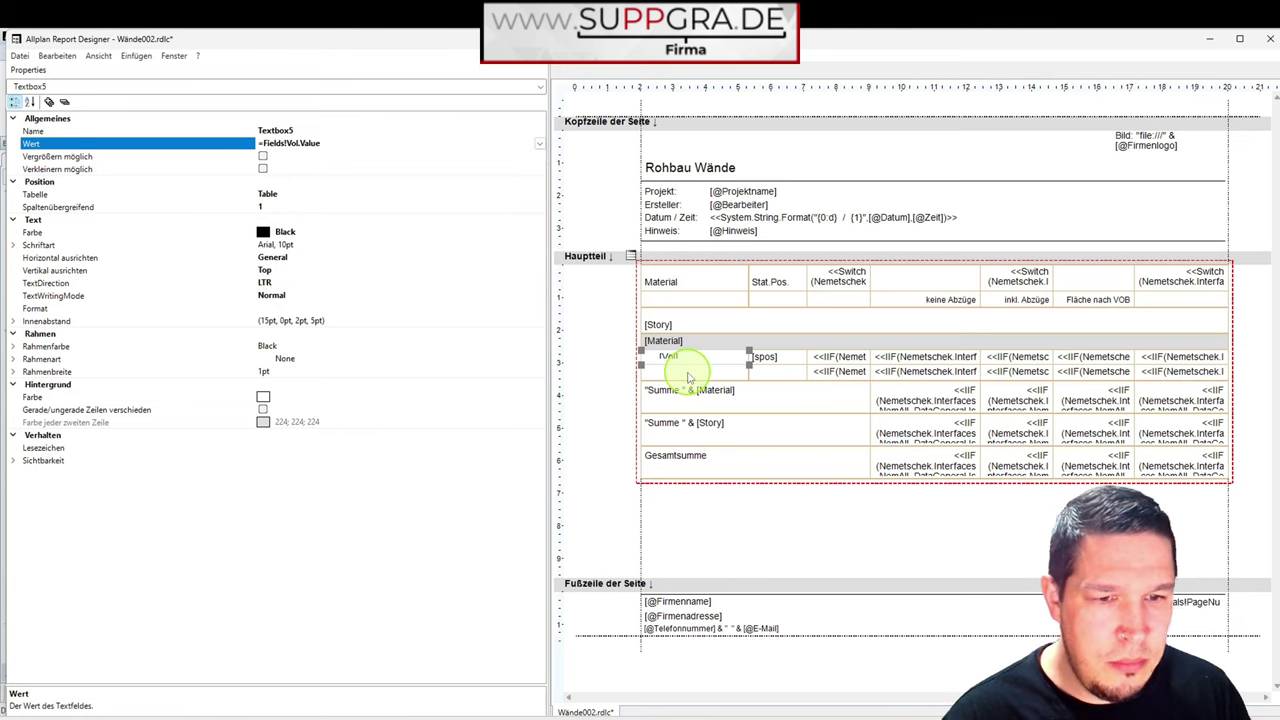
- Replace the value of the "Summe " & [Material] cell with =SUM(Fields!Vol.Value)
{"action": "left_click", "coordinate": [760, 392]}
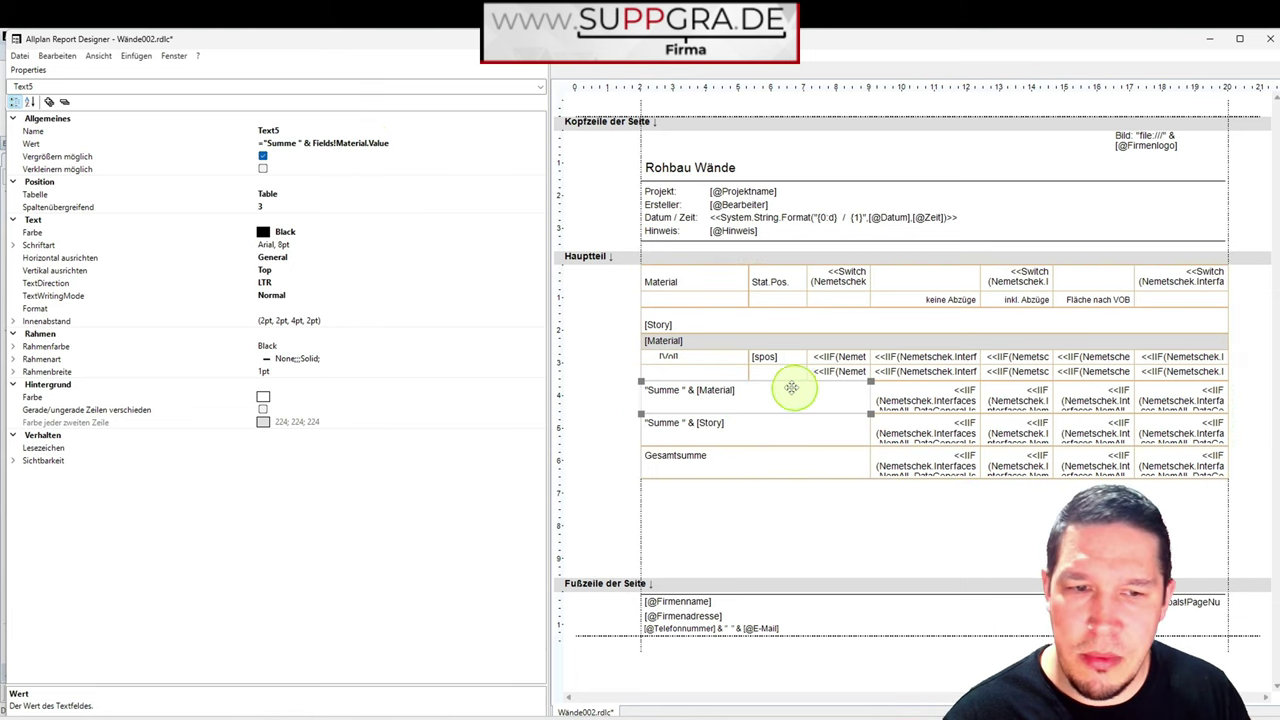
{"action": "left_click", "coordinate": [410, 143]}
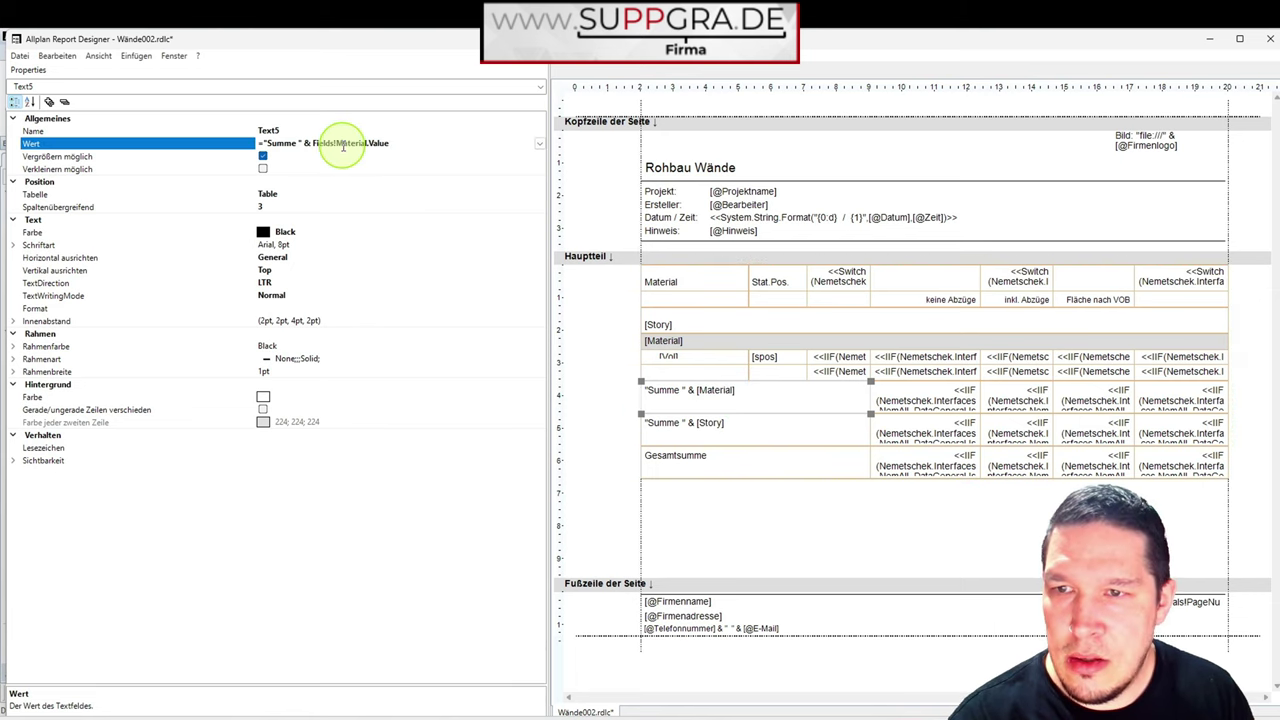
{"action": "left_click_drag", "start_coordinate": [434, 143], "coordinate": [157, 140]}
{"action": "key", "text": "BackSpace"}
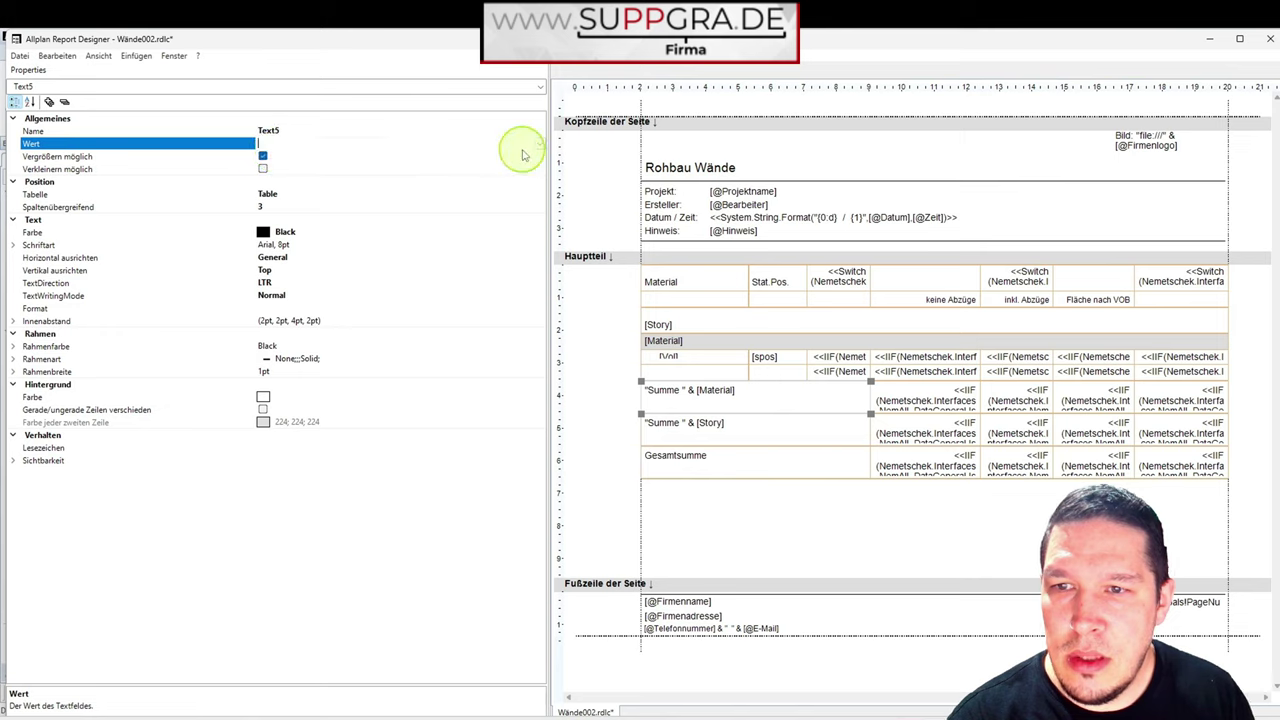
{"action": "left_click", "coordinate": [539, 143]}
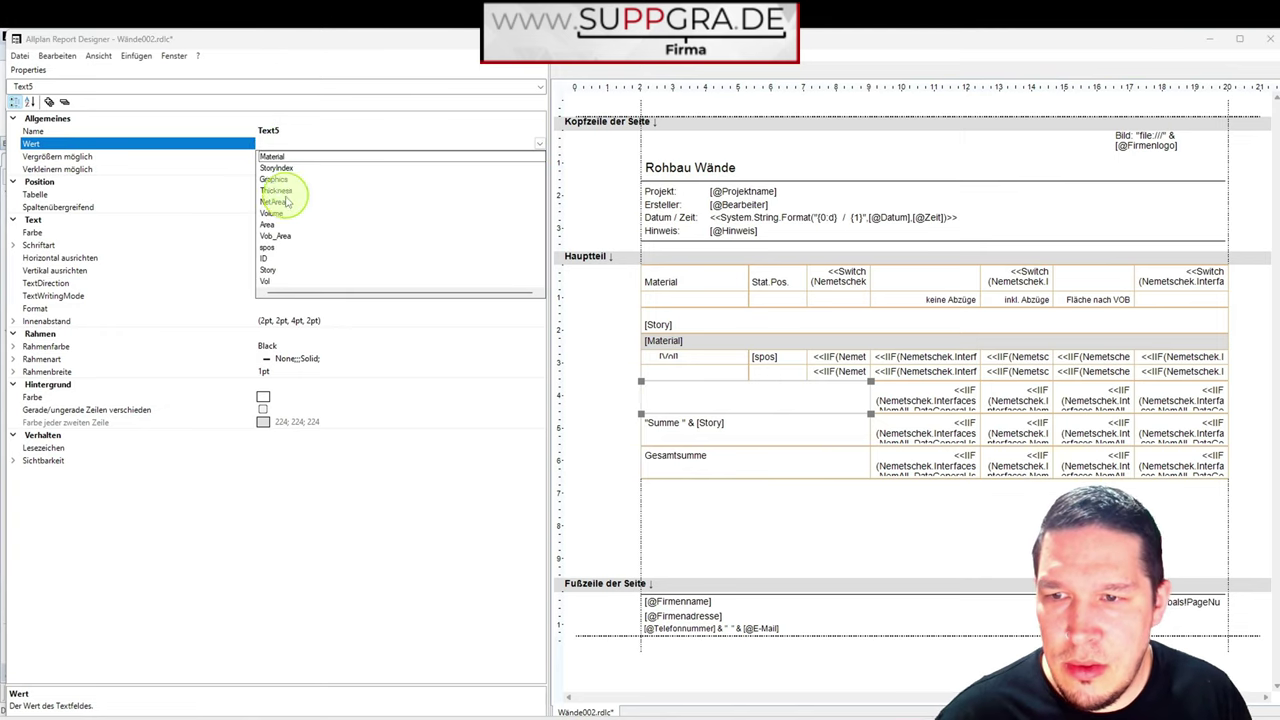
{"action": "left_click", "coordinate": [268, 281]}
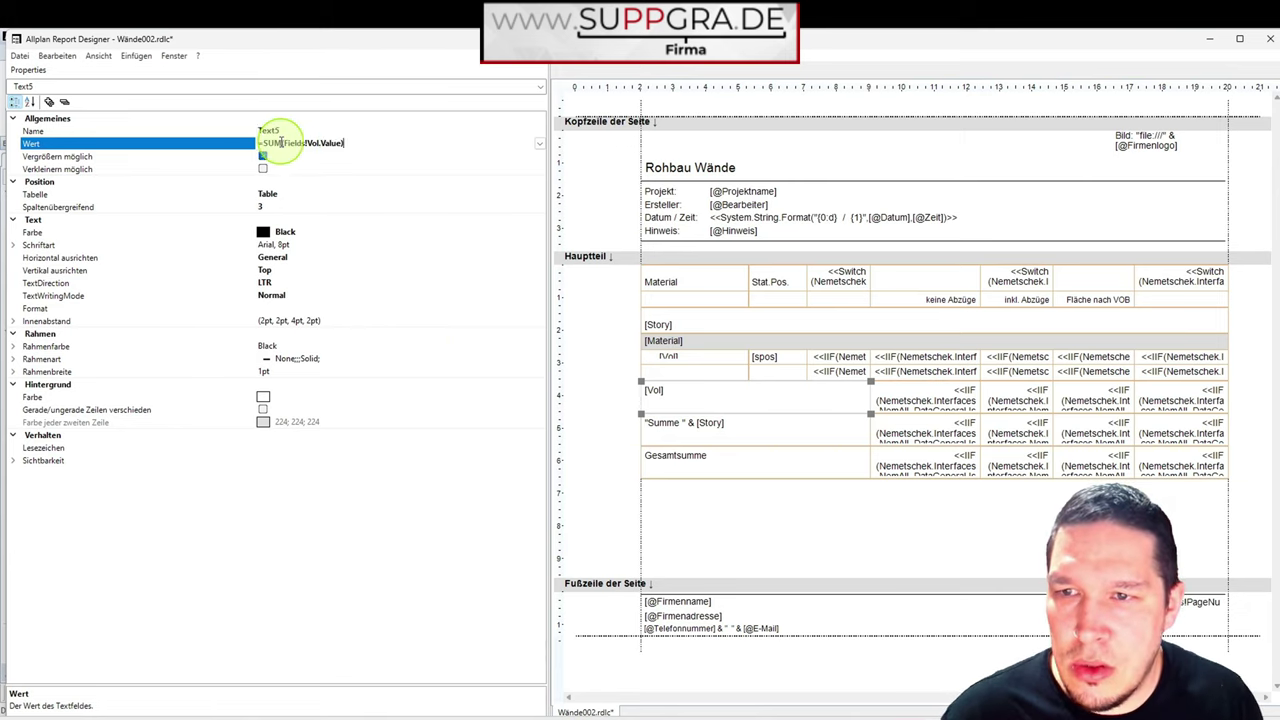
{"action": "key", "text": "Return"}
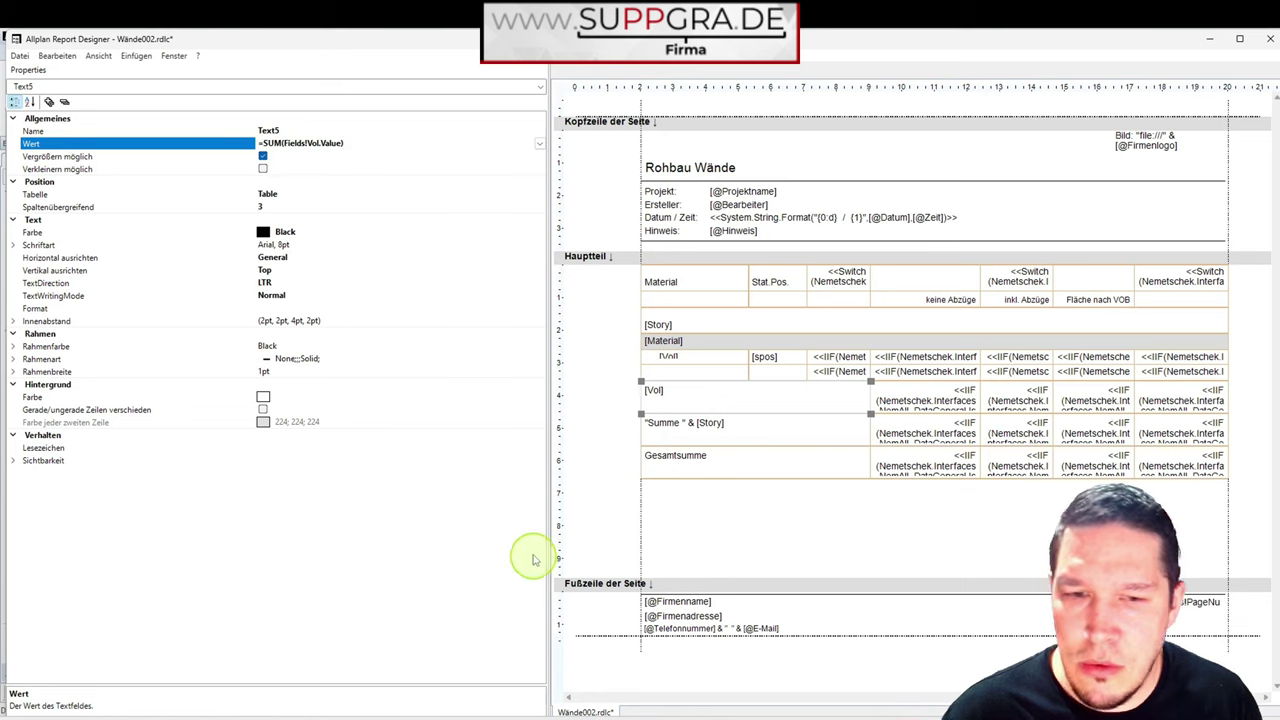
{"action": "left_click", "coordinate": [596, 487]}
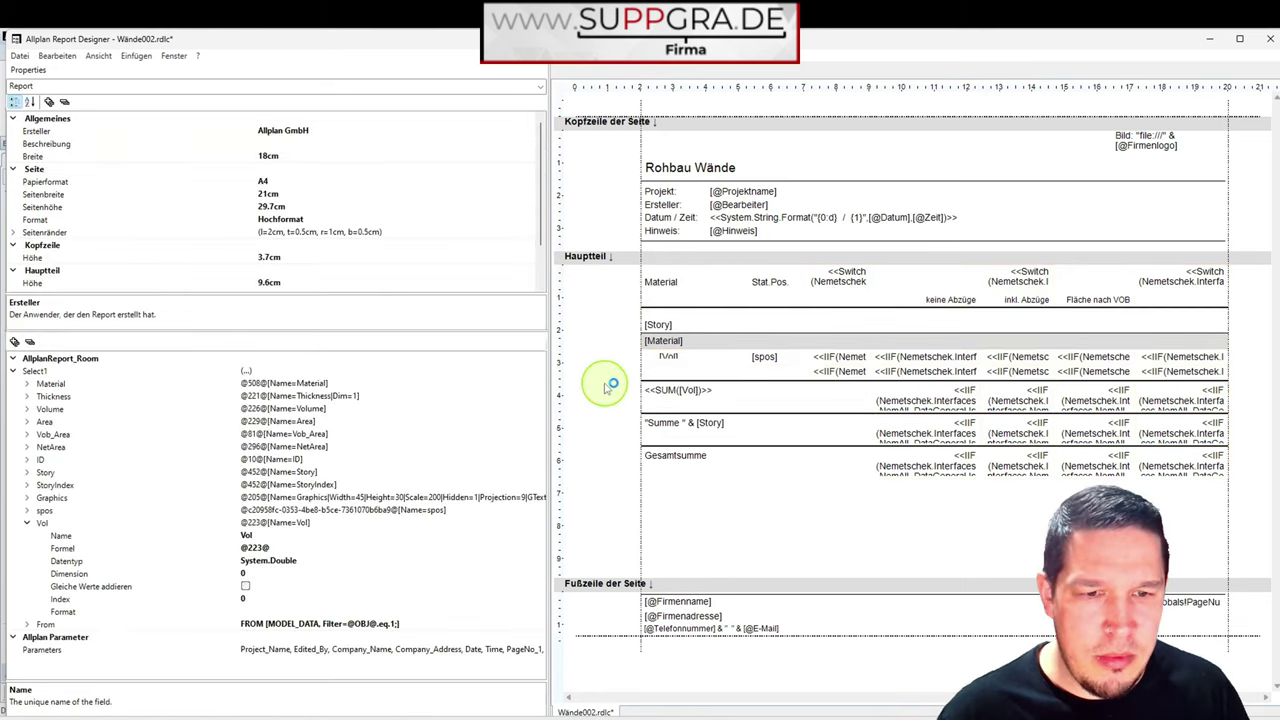
- Save the report Wände002.rdlc and close the Report Designer
{"action": "left_click", "coordinate": [19, 55]}
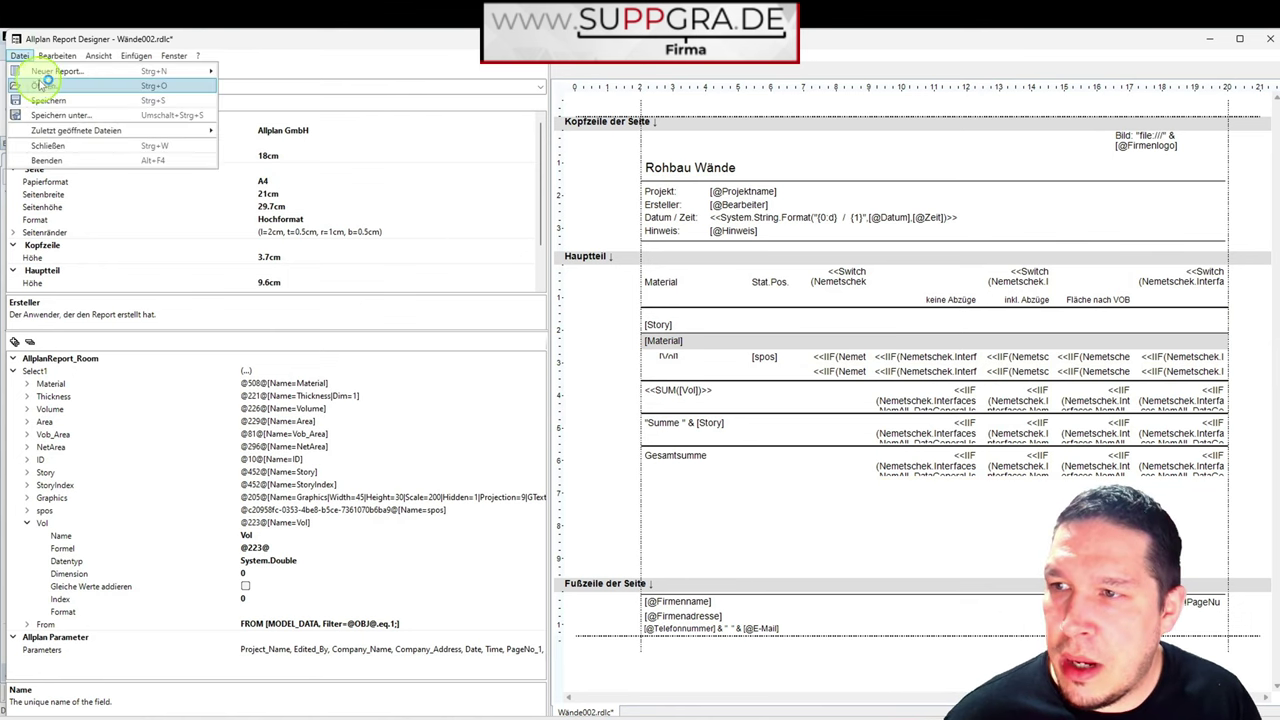
{"action": "left_click", "coordinate": [44, 100]}
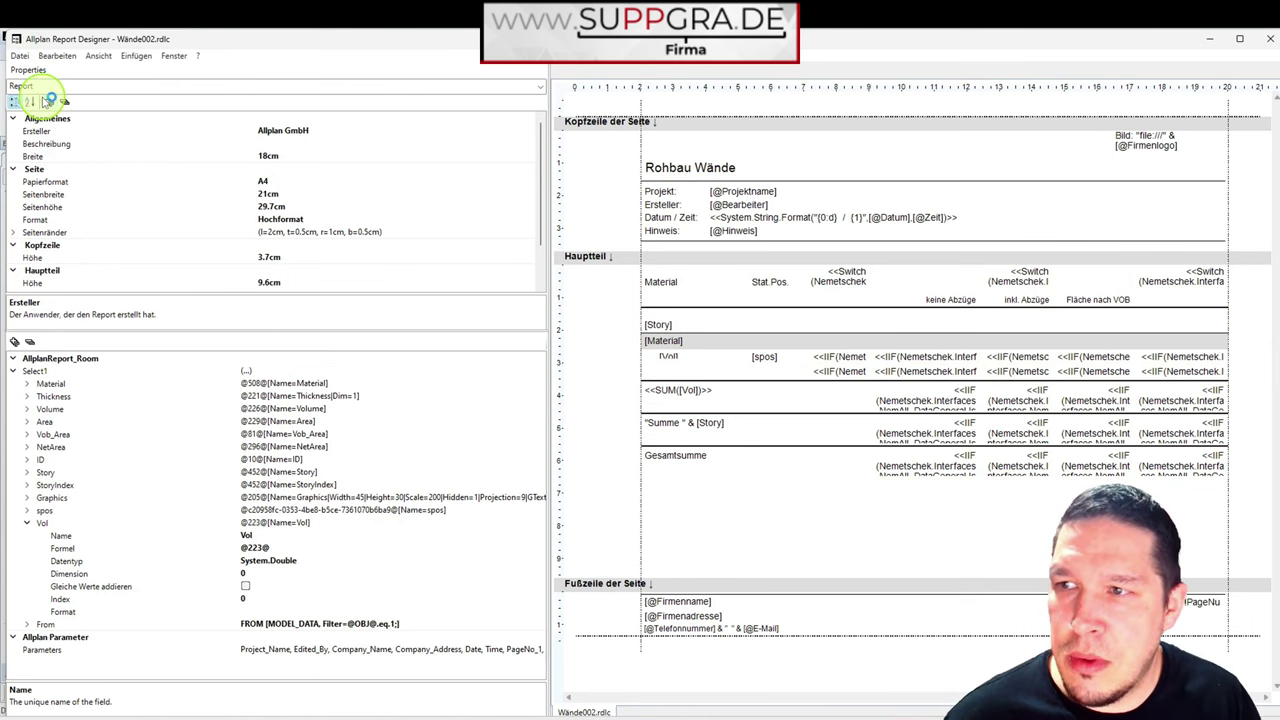
{"action": "left_click", "coordinate": [1258, 42]}
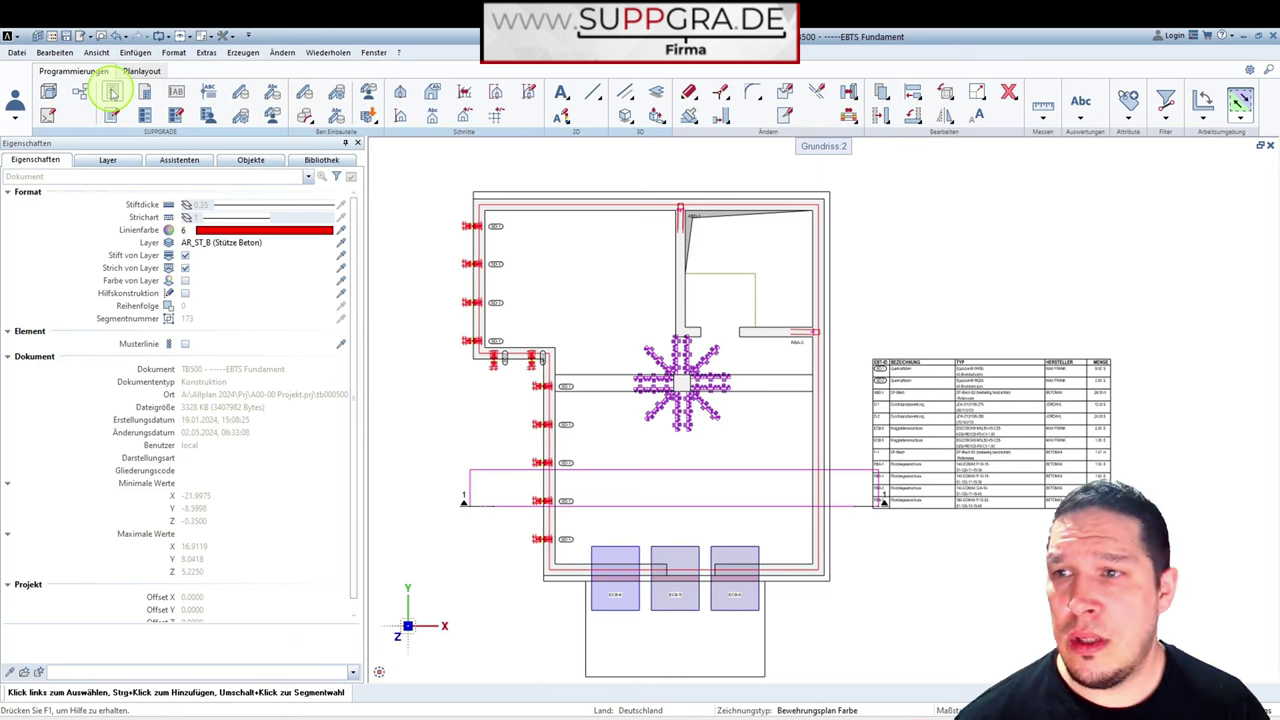
- Run the report Wände002.rdlc on the model, review the volume values and sums, and close the report output
{"action": "left_click", "coordinate": [112, 92]}
{"action": "left_click", "coordinate": [665, 122]}
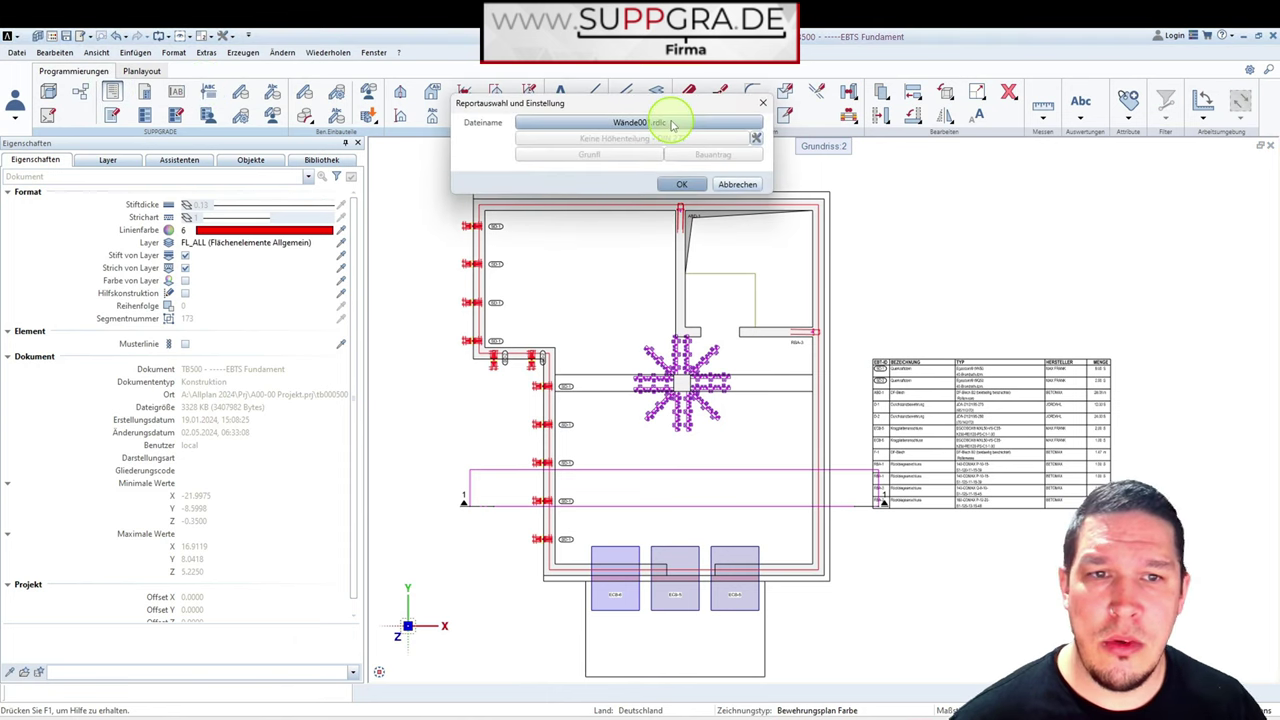
{"action": "double_click", "coordinate": [630, 169]}
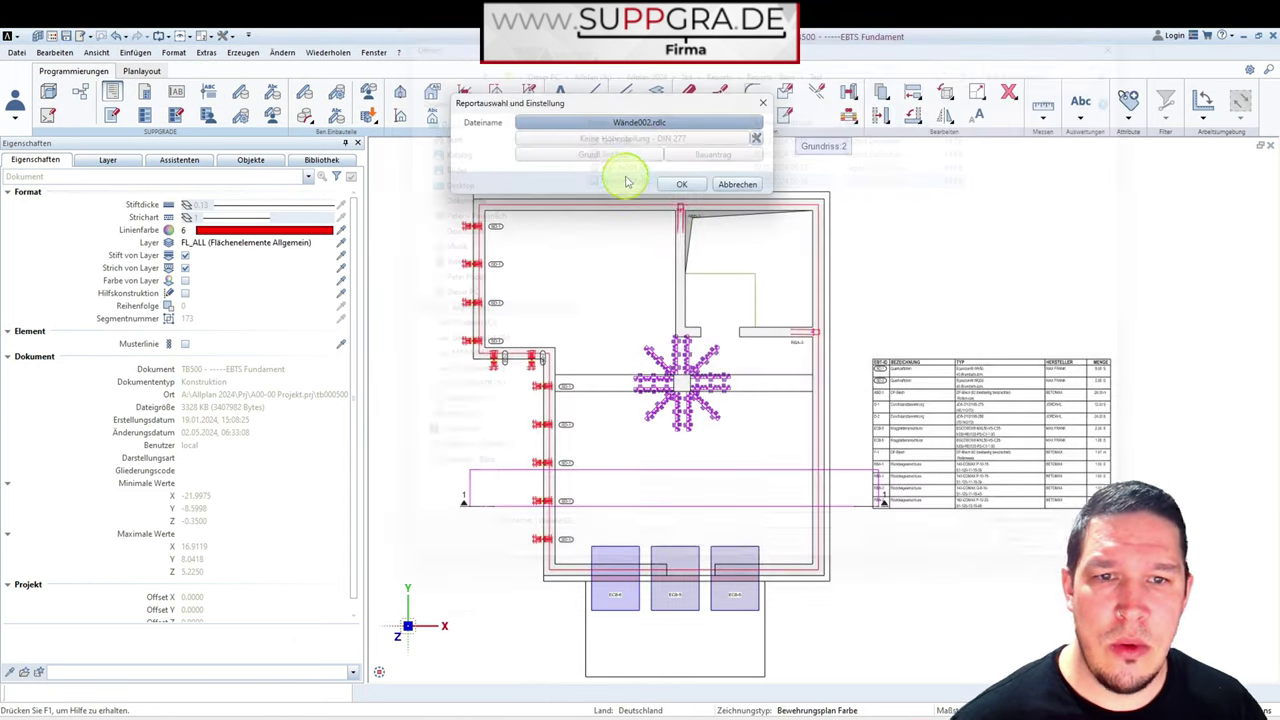
{"action": "left_click", "coordinate": [682, 185]}
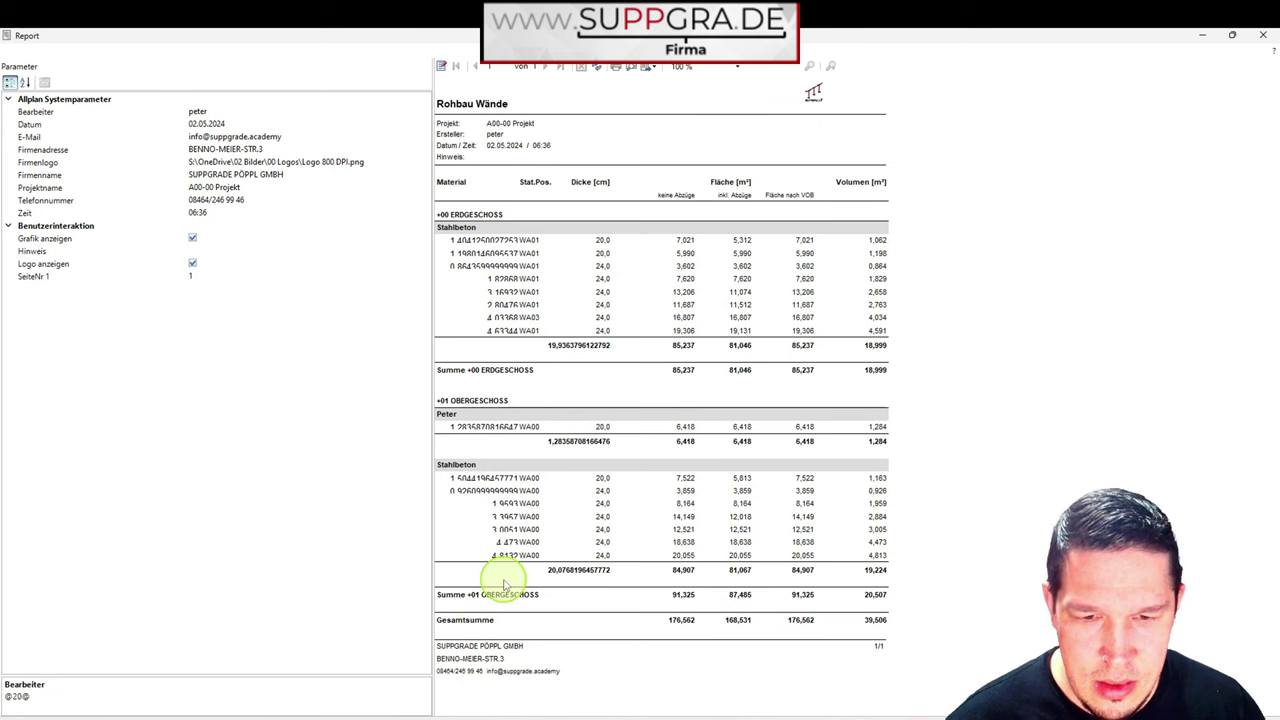
{"action": "left_click", "coordinate": [1262, 37]}
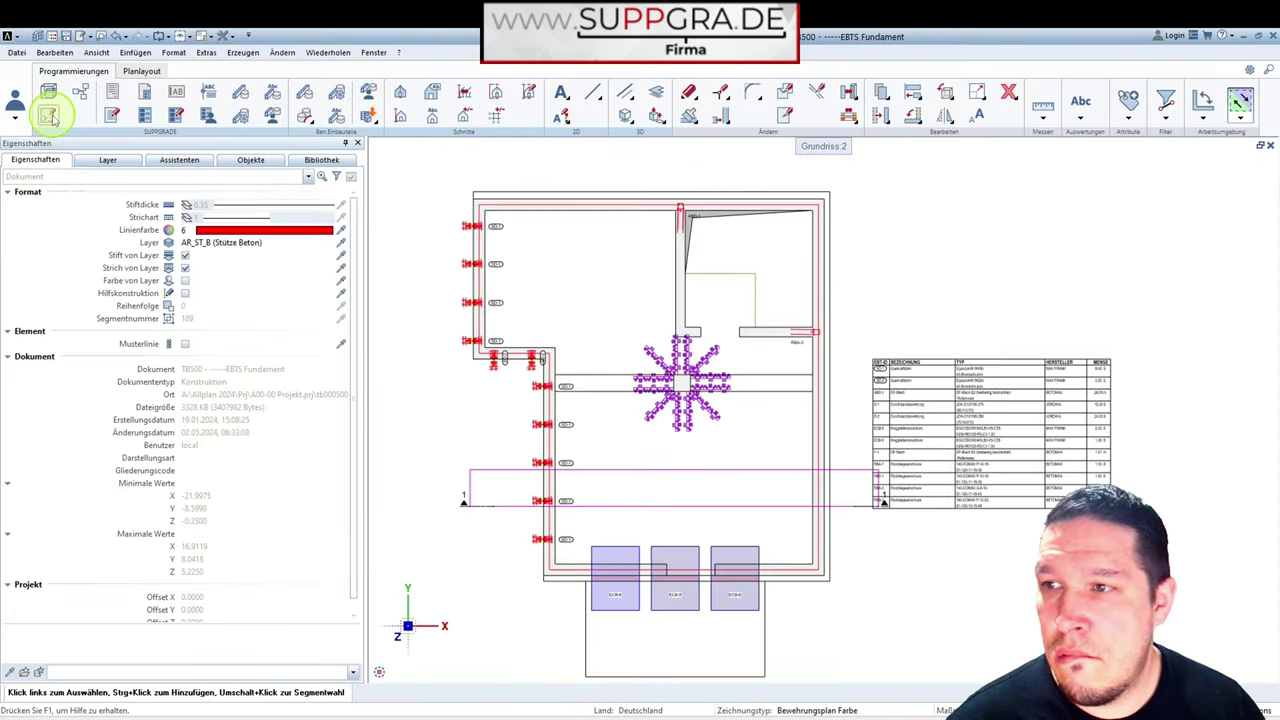
- Reopen Wände002.rdlc in the Report Designer and increase the height of the [Vol] detail row slightly
{"action": "left_click", "coordinate": [110, 113]}
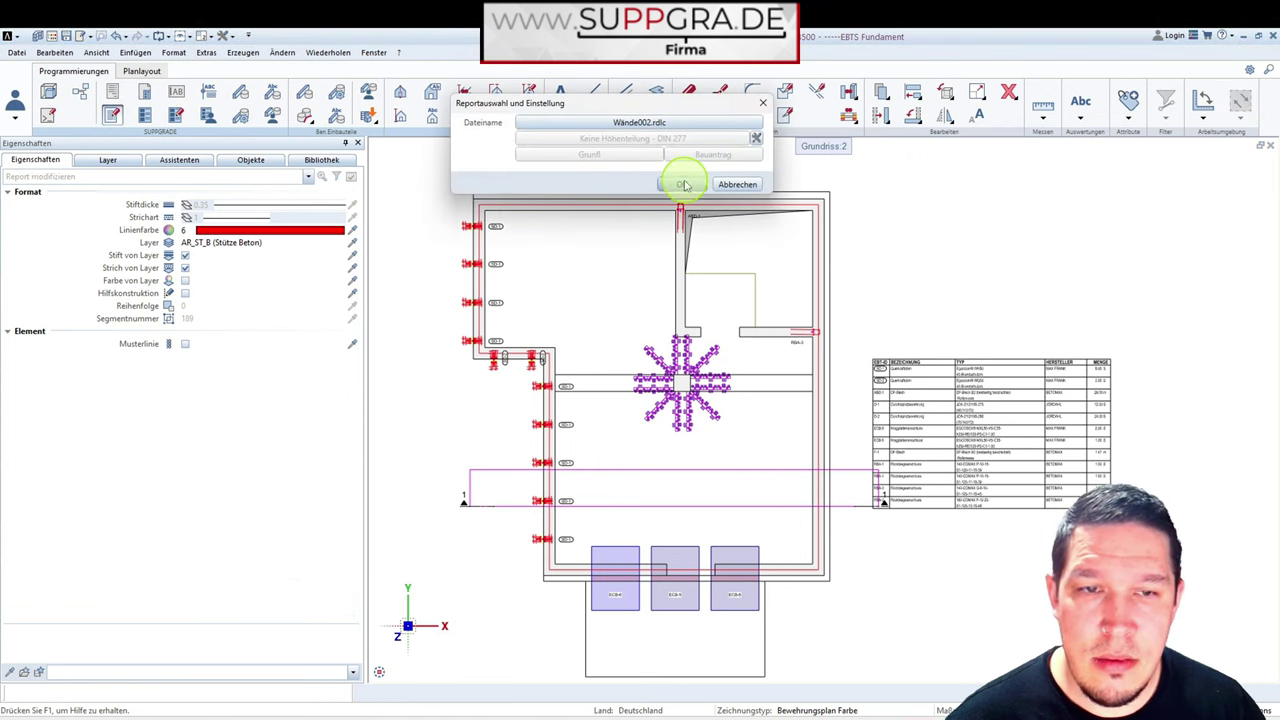
{"action": "left_click", "coordinate": [684, 178]}
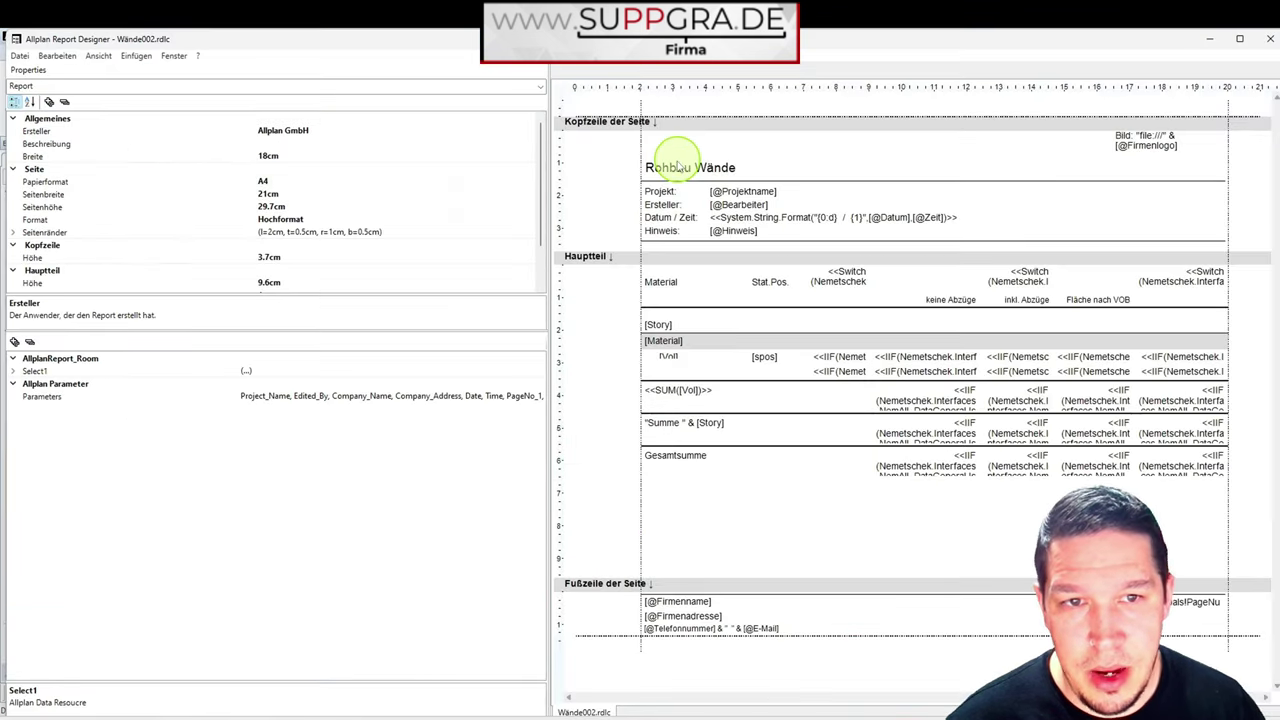
{"action": "left_click", "coordinate": [667, 357]}
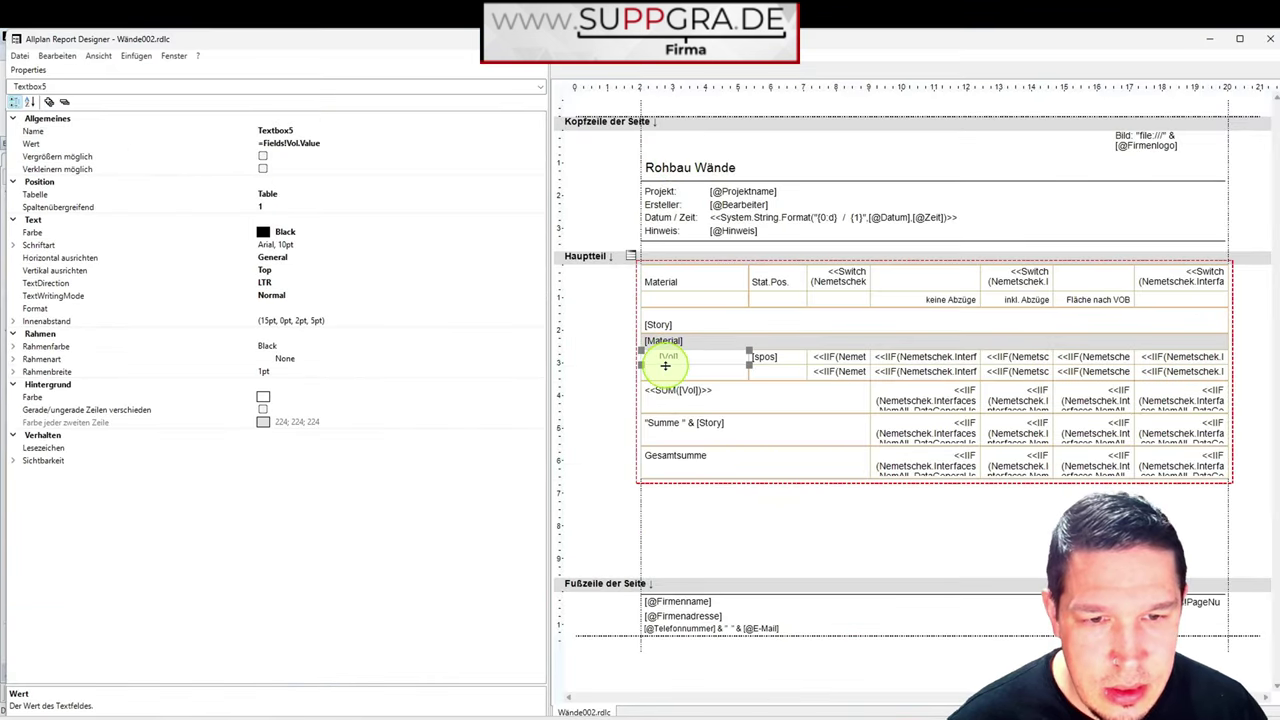
{"action": "left_click_drag", "start_coordinate": [665, 366], "coordinate": [666, 366]}
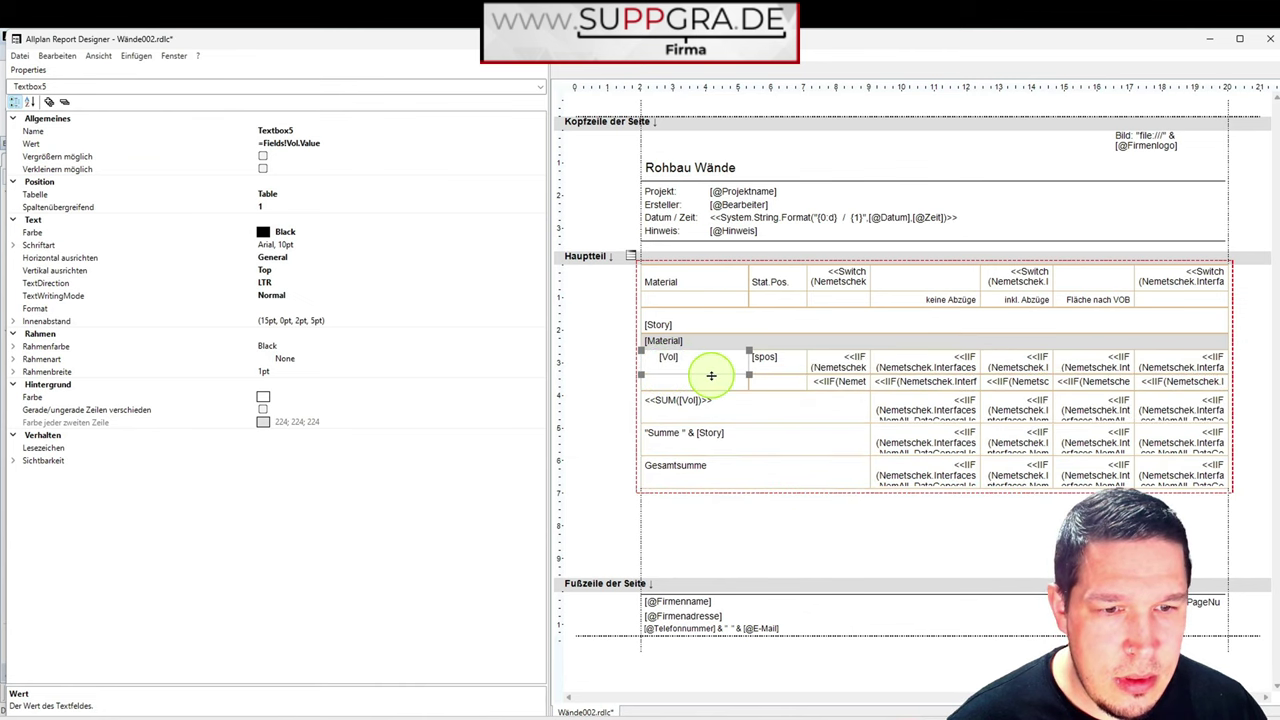
{"action": "left_click_drag", "start_coordinate": [711, 375], "coordinate": [711, 371]}
- Delete the Gesamtsumme label from the last total row
{"action": "left_click", "coordinate": [665, 397]}
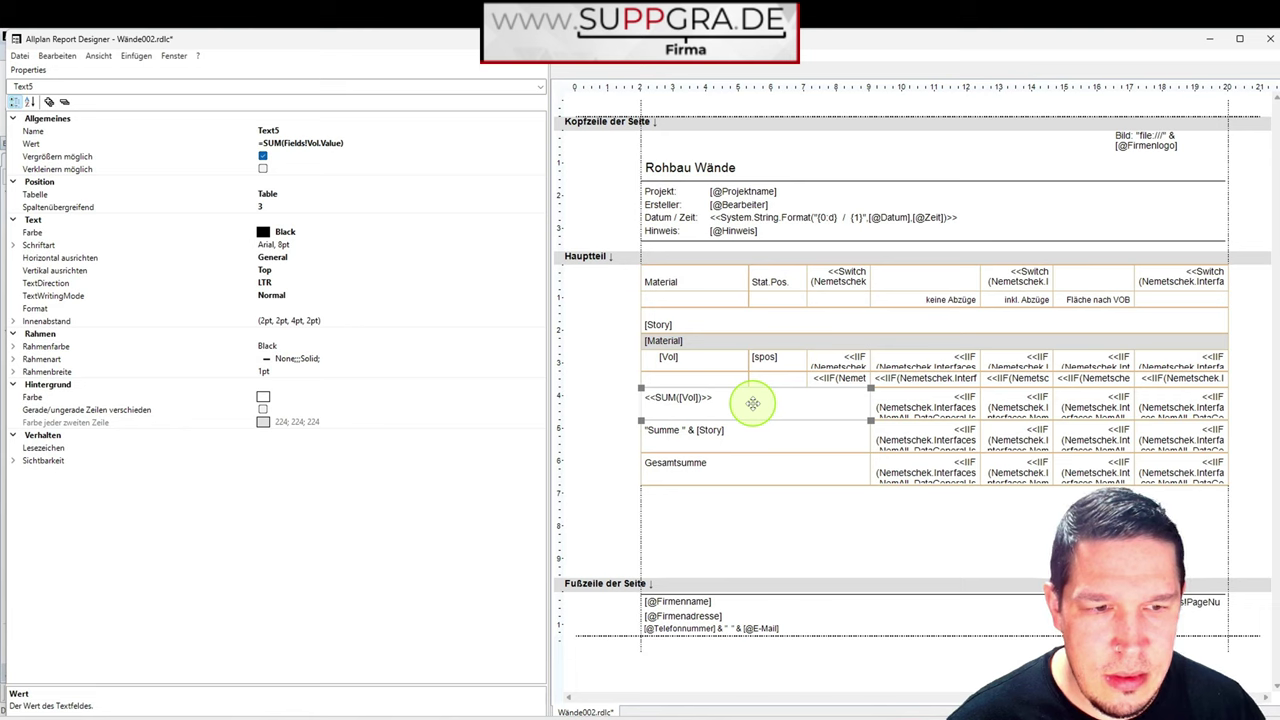
{"action": "left_click", "coordinate": [762, 466]}
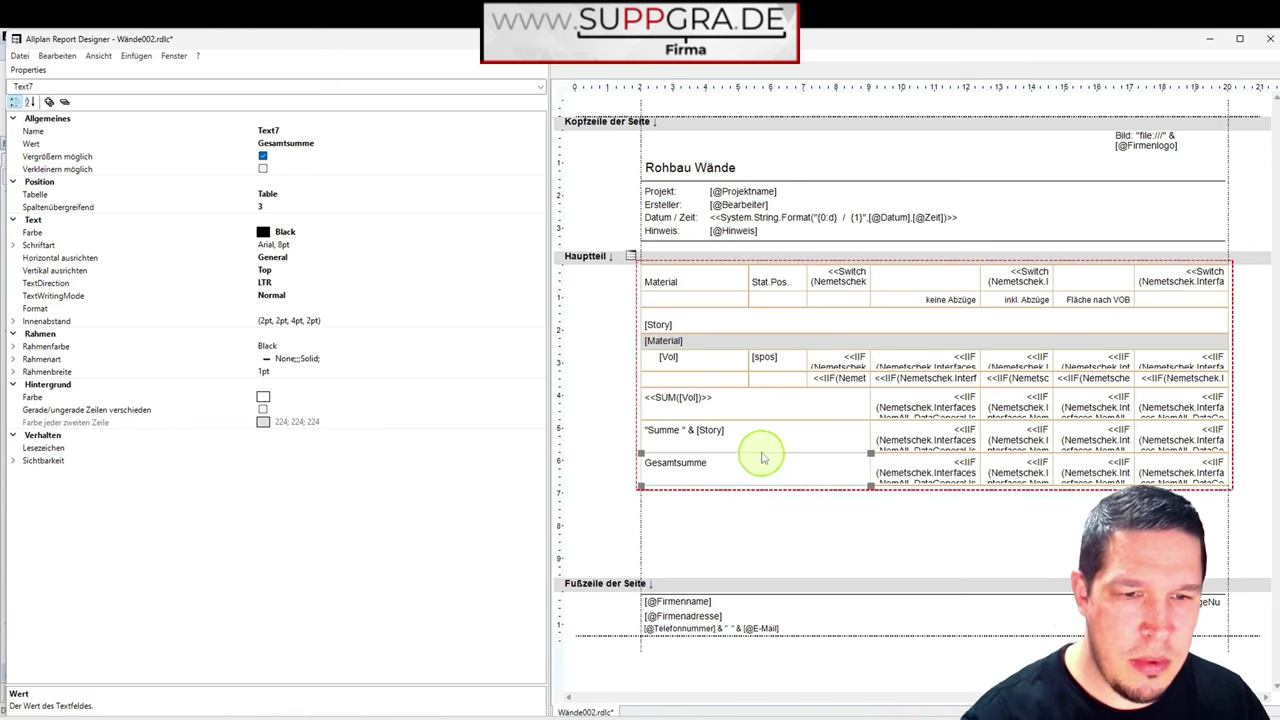
{"action": "key", "text": "Delete"}
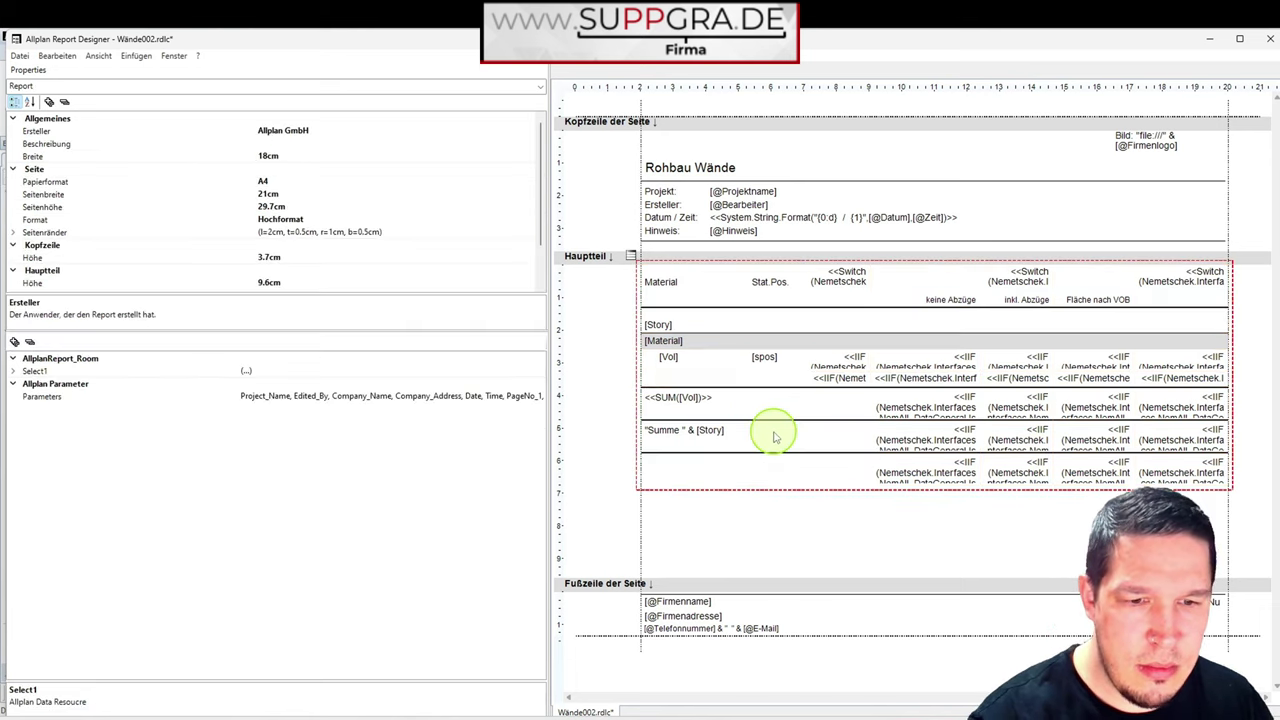
- Move the SUM([Vol]) field from the material total row into the empty label cell of the last total row
{"action": "left_click", "coordinate": [698, 364]}
{"action": "left_click", "coordinate": [697, 395]}
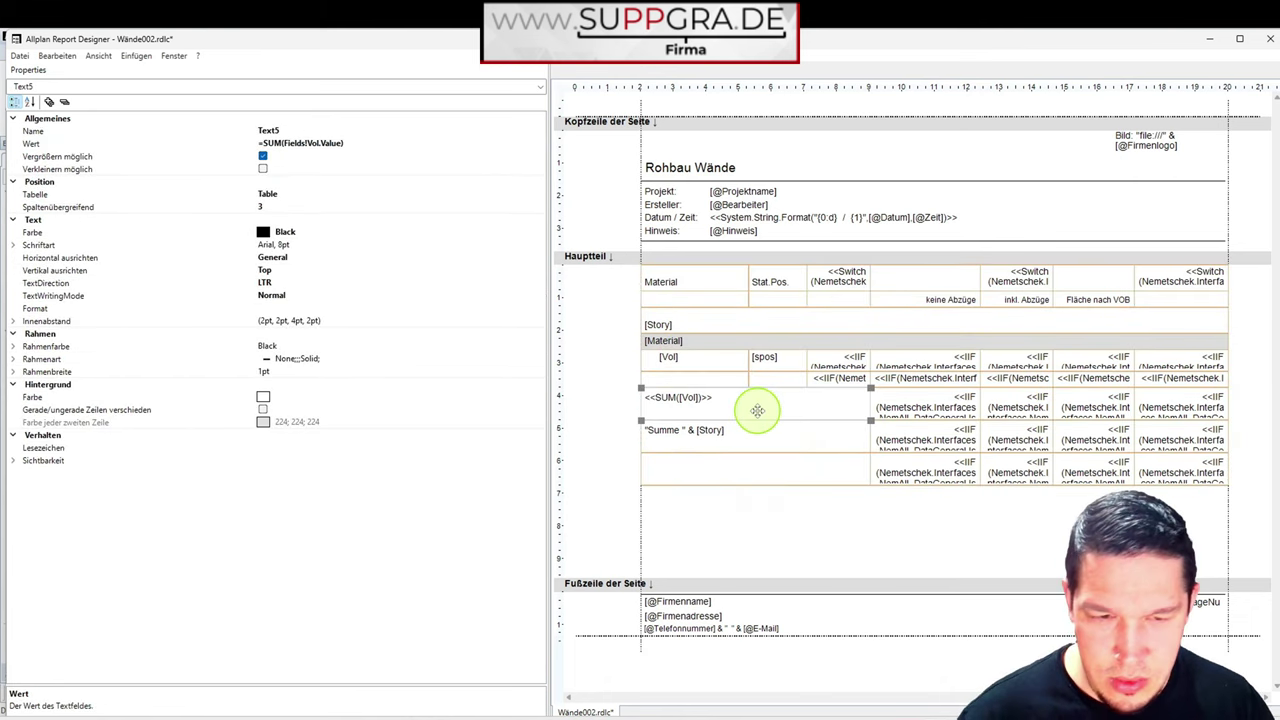
{"action": "left_click_drag", "start_coordinate": [758, 410], "coordinate": [729, 466]}
{"action": "left_click", "coordinate": [729, 523]}
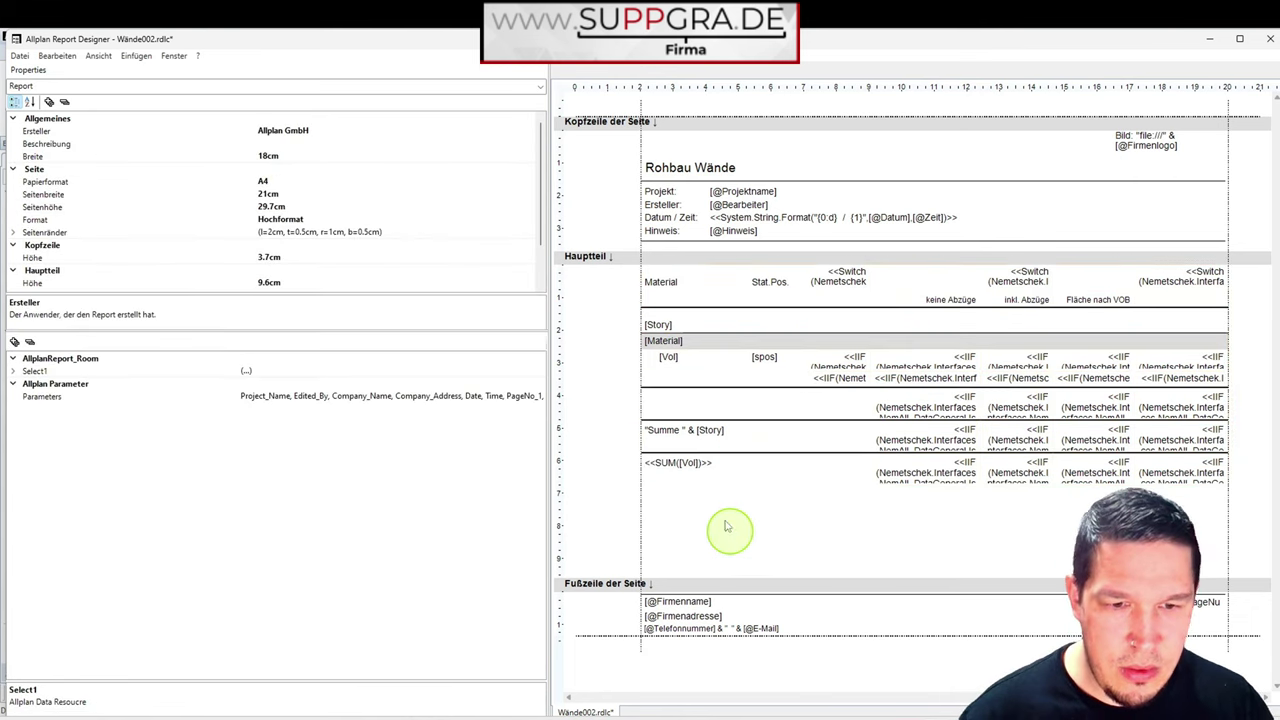
- Save the report under the new name Wände003.rdlc and close the Report Designer
{"action": "left_click", "coordinate": [28, 57]}
{"action": "left_click", "coordinate": [70, 120]}
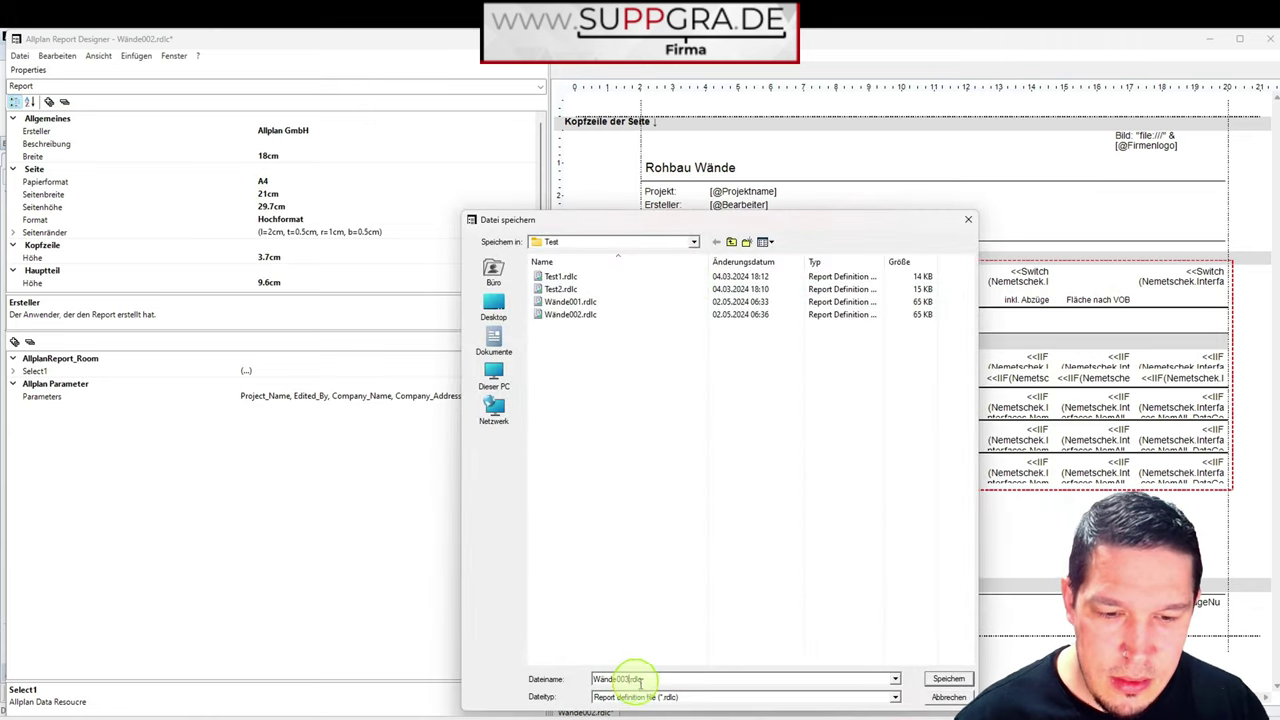
{"action": "left_click", "coordinate": [949, 679]}
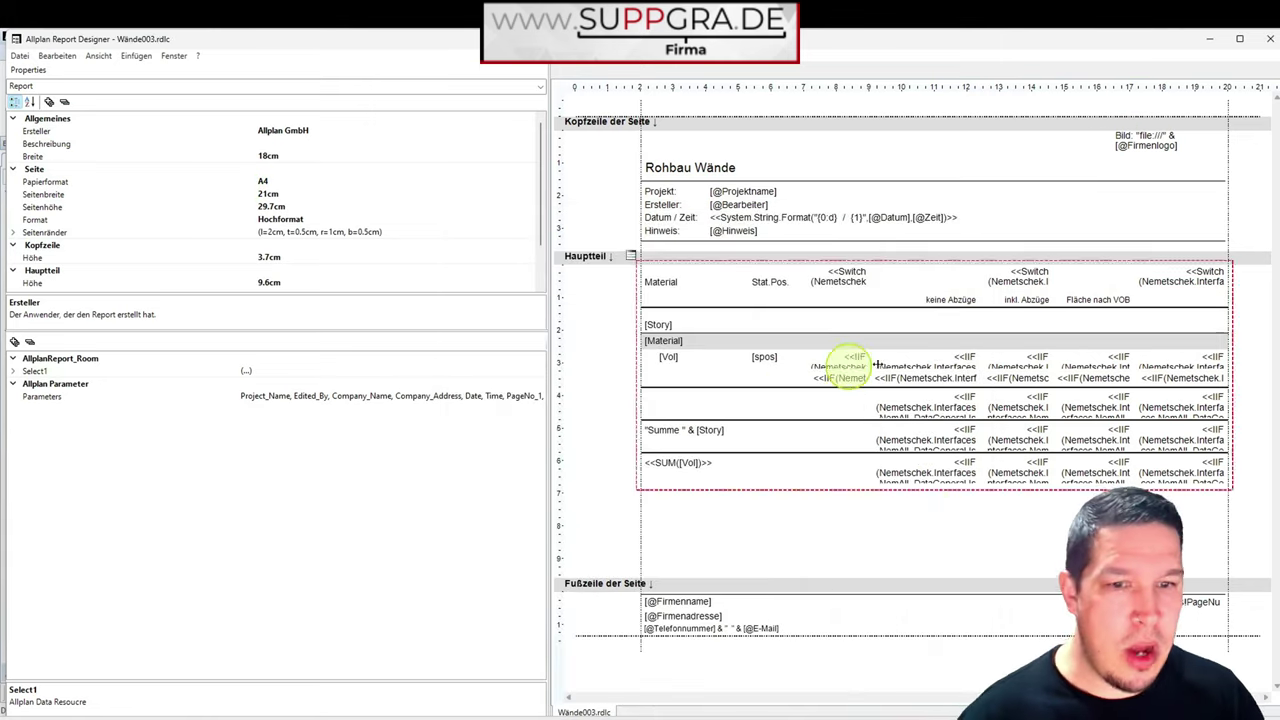
{"action": "left_click", "coordinate": [1270, 40]}
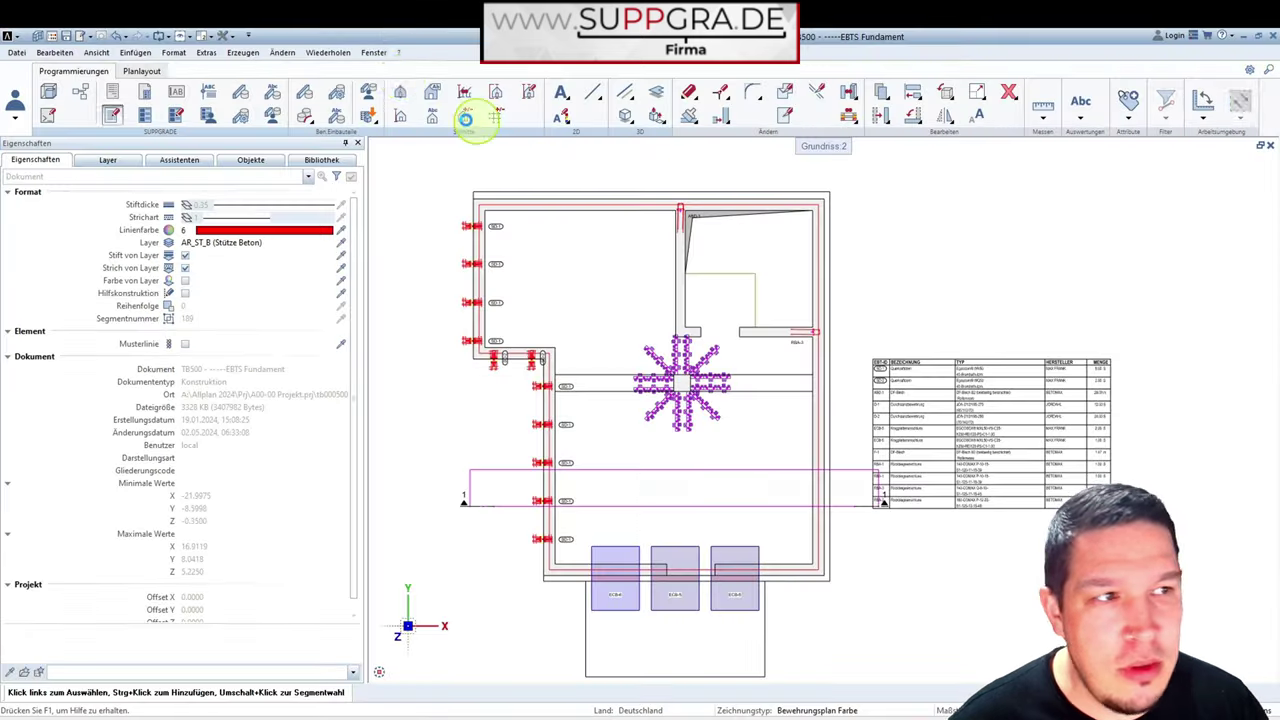
- Run the report Wände003.rdlc on the whole model, review the volume values and the grand total, and close the output
{"action": "left_click", "coordinate": [97, 82]}
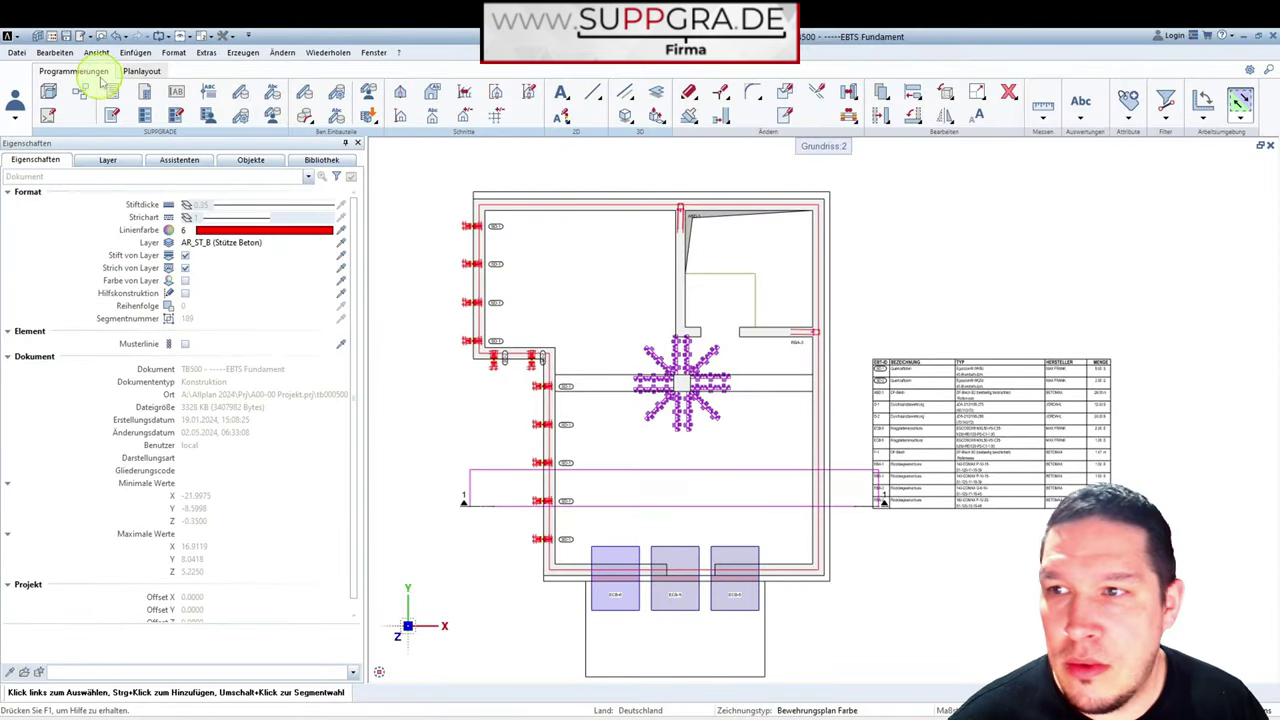
{"action": "left_click", "coordinate": [677, 121]}
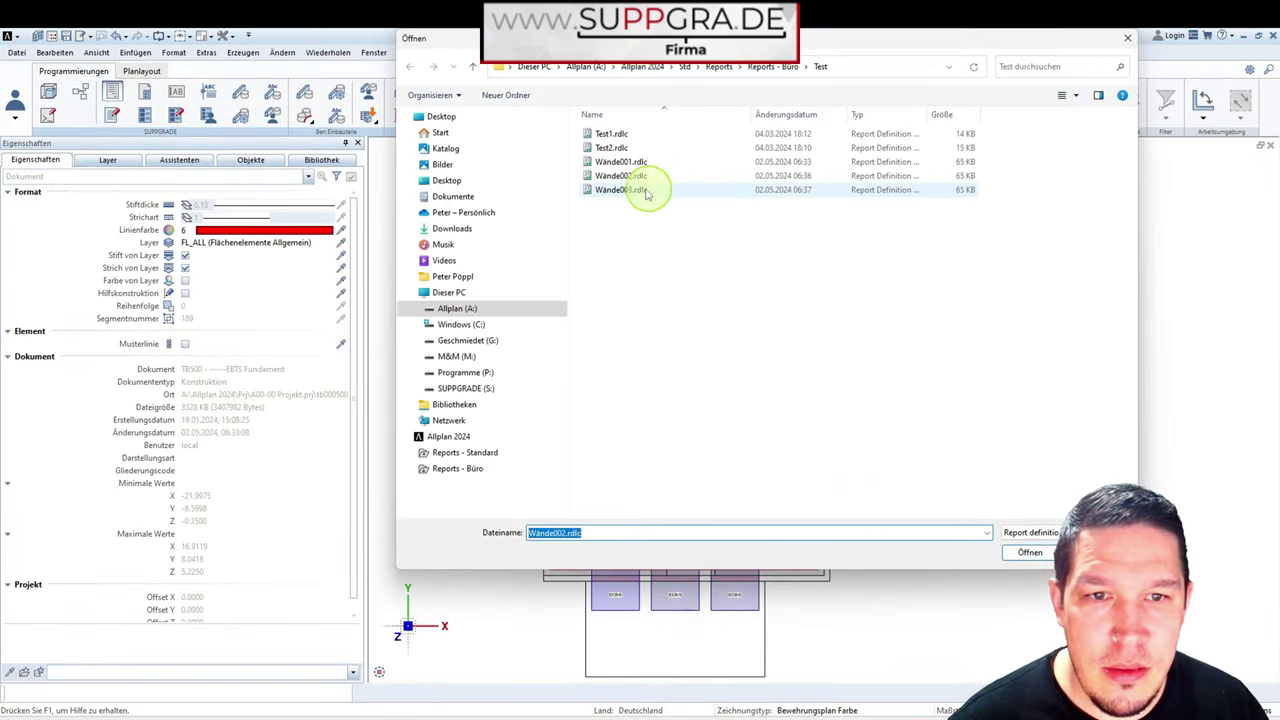
{"action": "double_click", "coordinate": [646, 180]}
{"action": "left_click", "coordinate": [682, 186]}
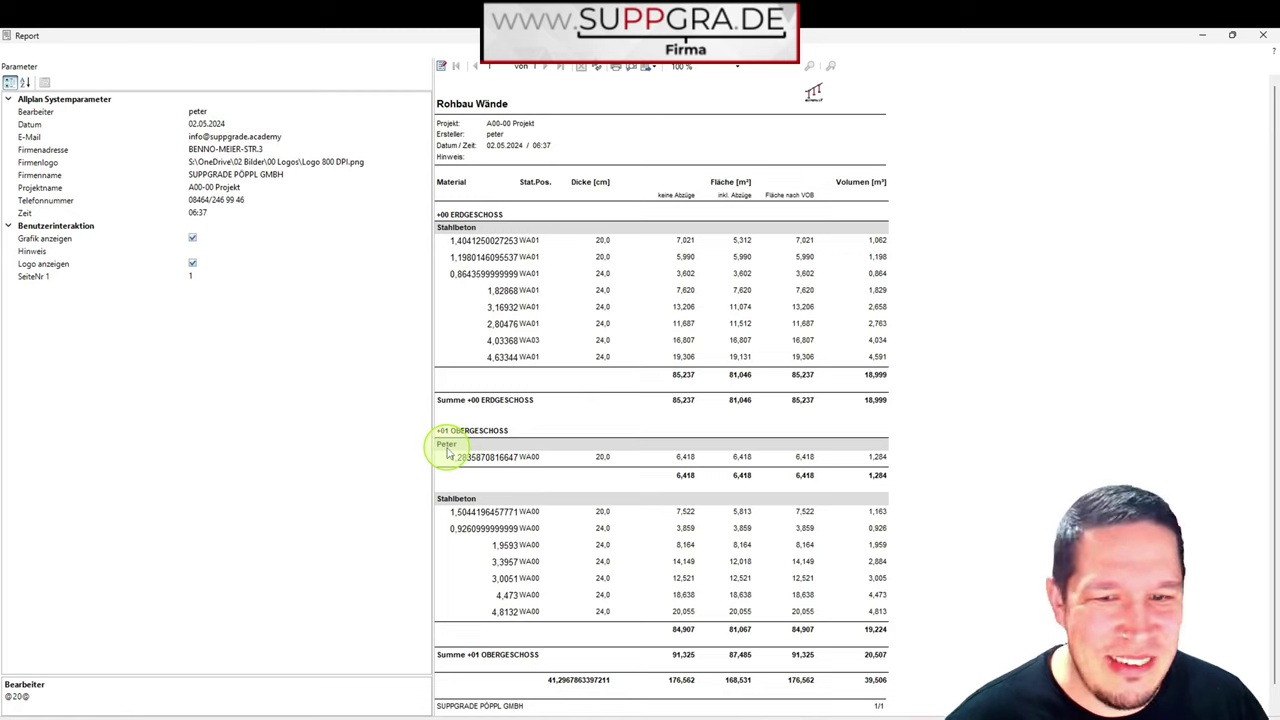
{"action": "scroll", "coordinate": [488, 455], "scroll_direction": "down", "scroll_amount": 1}
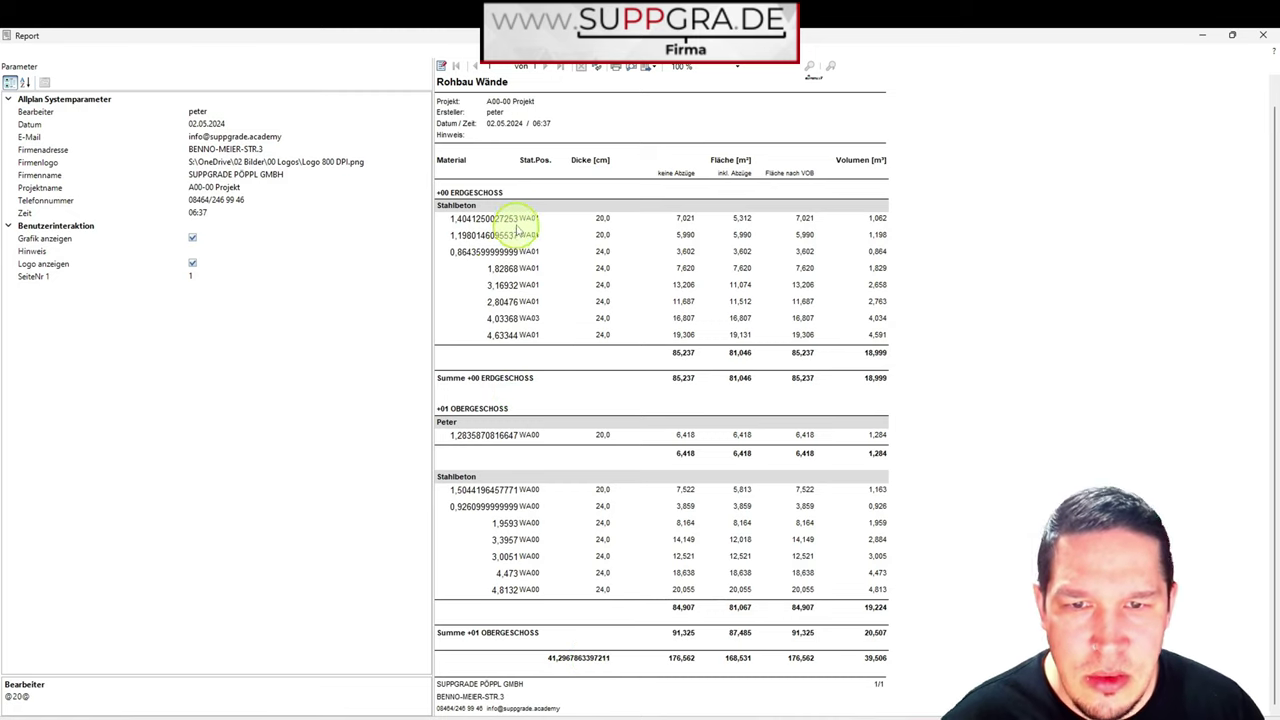
{"action": "left_click", "coordinate": [1263, 35]}
- Open Wände003.rdlc in the Report Designer and set the left inner padding of the [spos] field to 5pt
{"action": "left_click", "coordinate": [384, 118]}
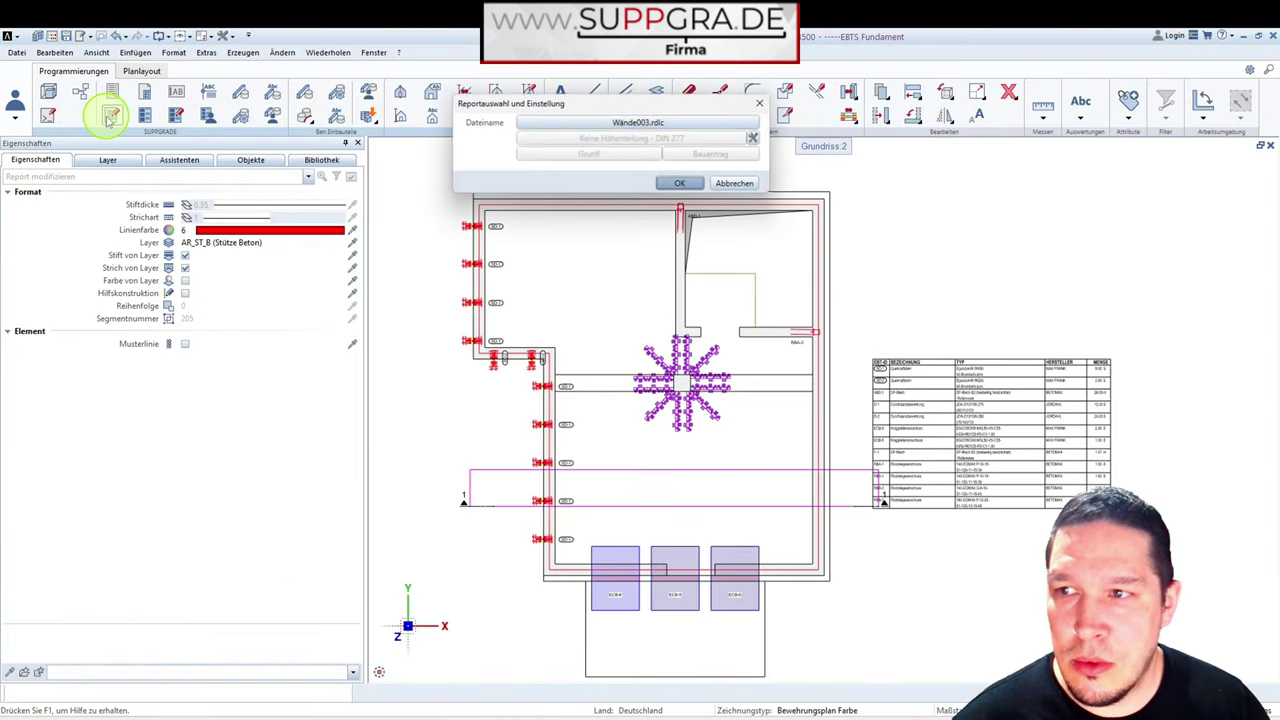
{"action": "left_click", "coordinate": [681, 185]}
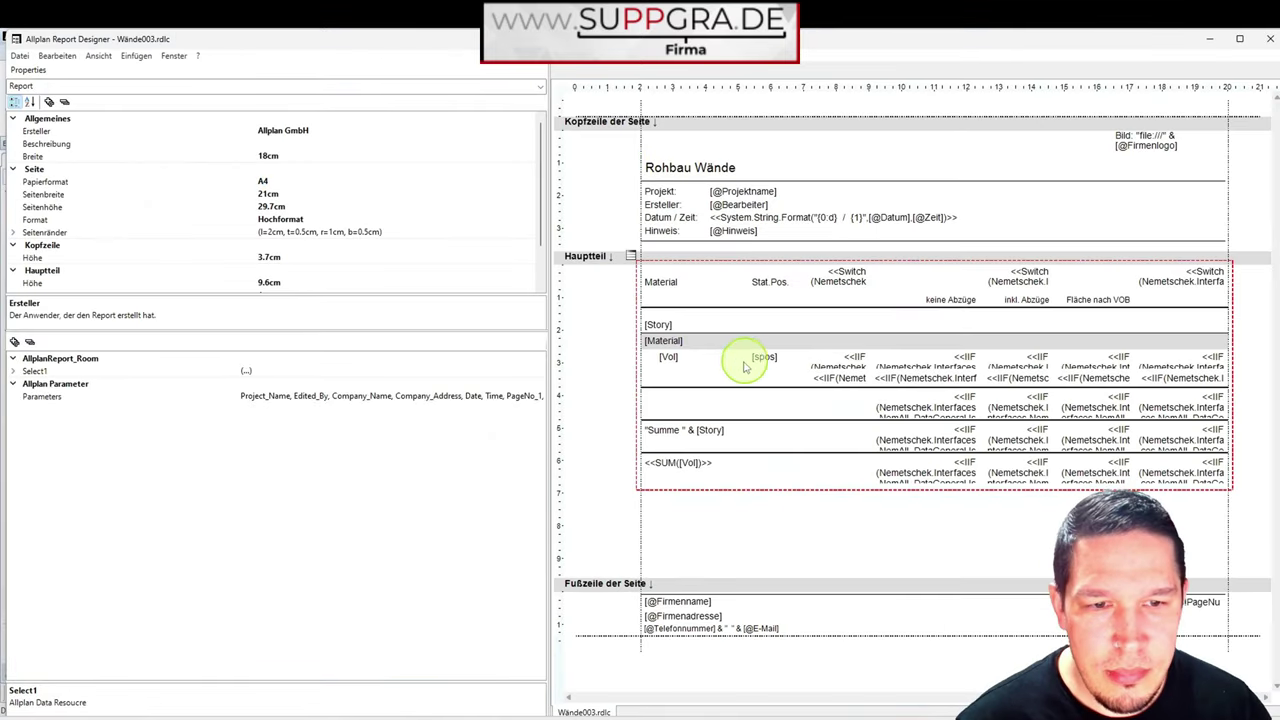
{"action": "left_click", "coordinate": [752, 363]}
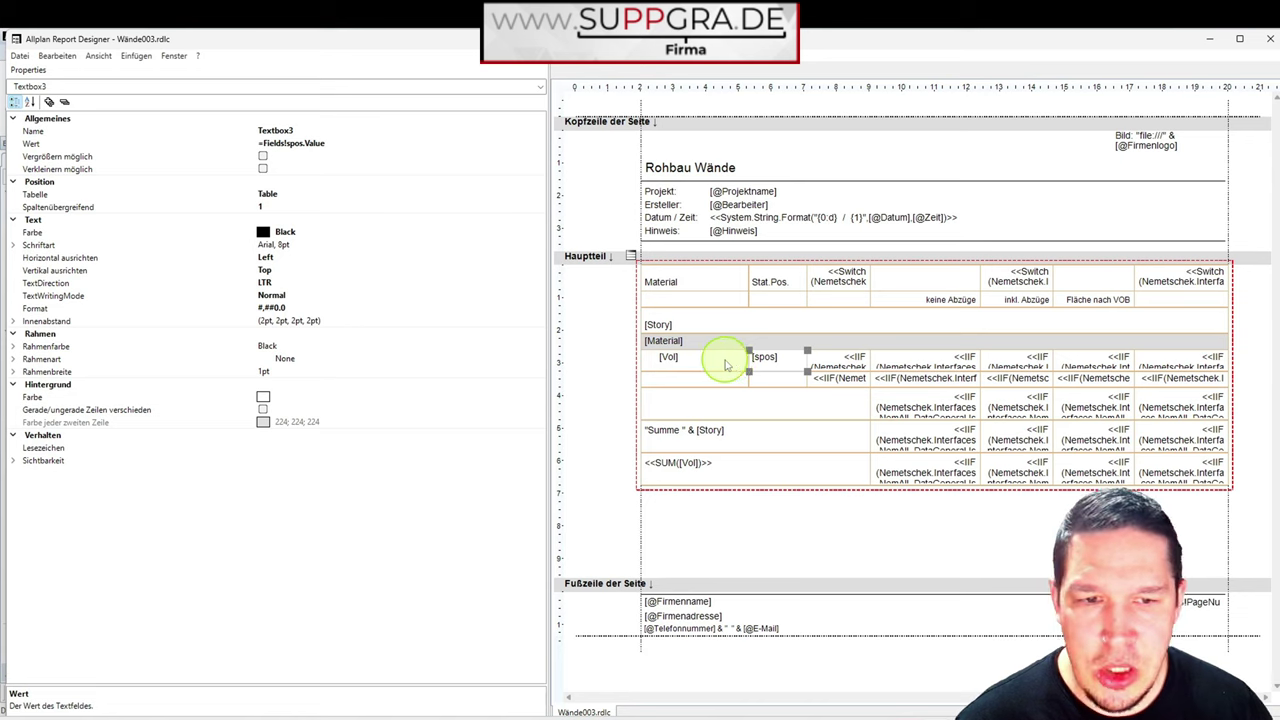
{"action": "left_click", "coordinate": [13, 321]}
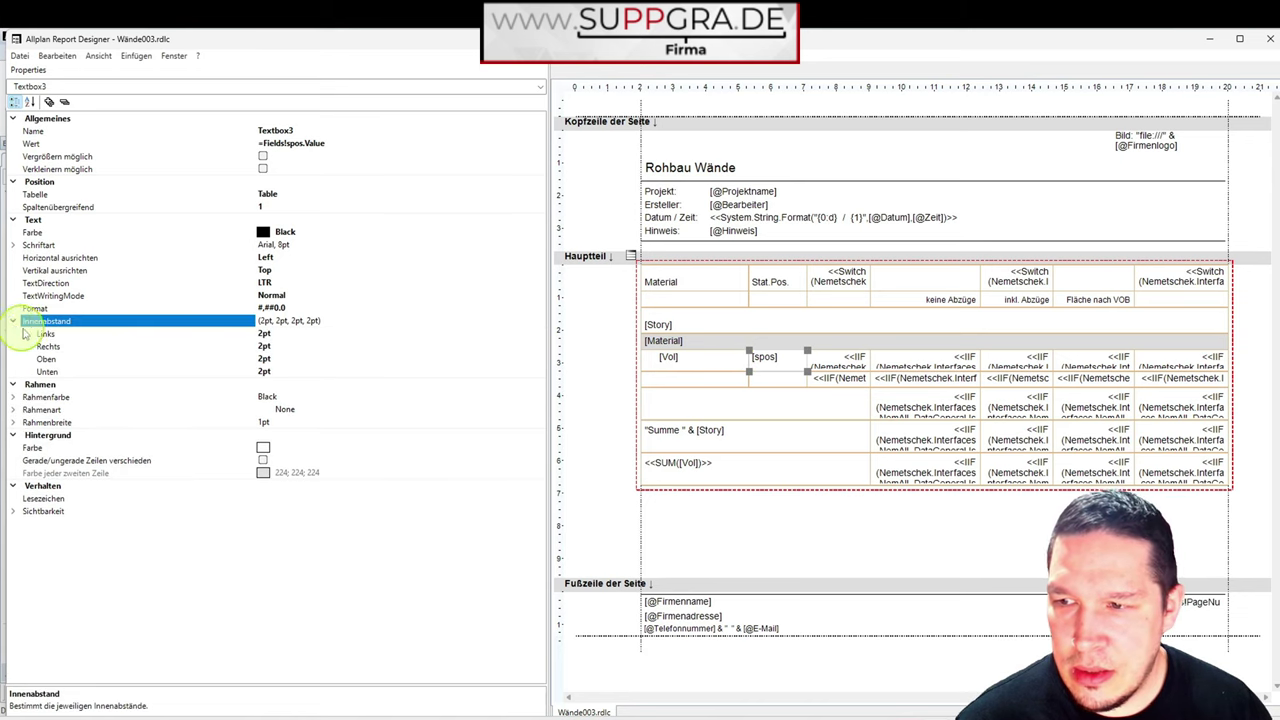
{"action": "left_click", "coordinate": [263, 335]}
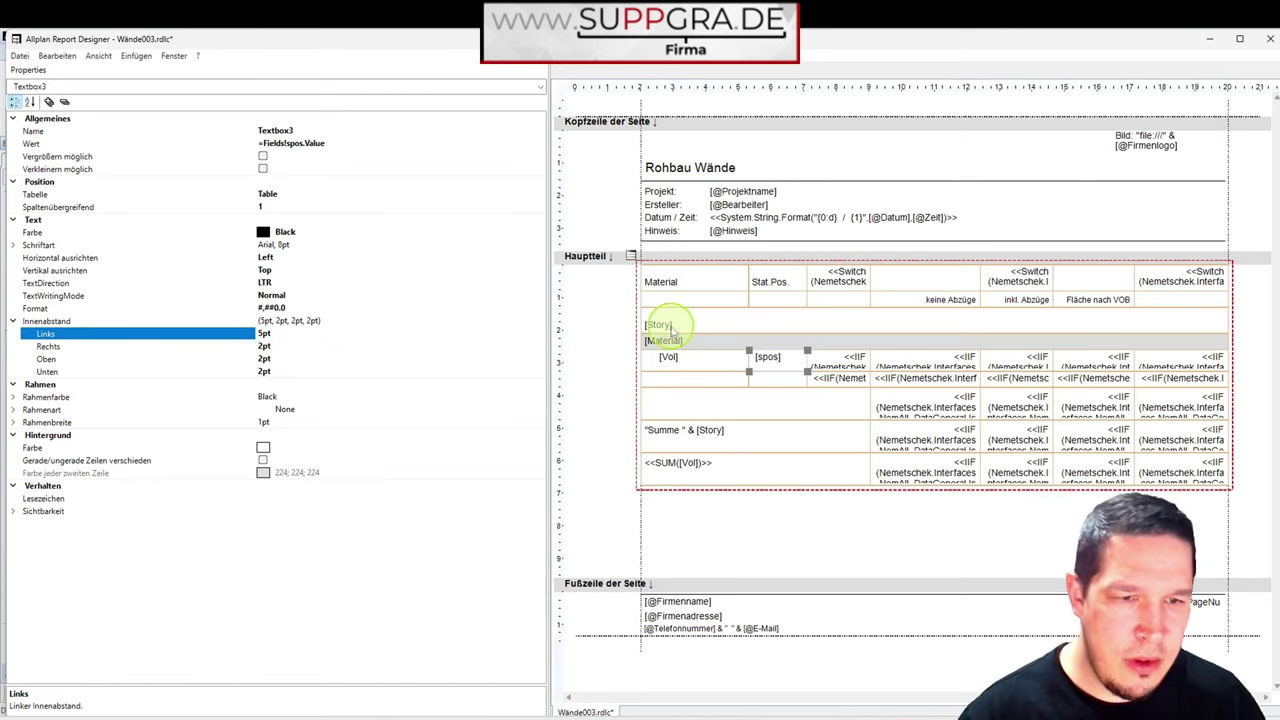
- Set the horizontal alignment of the SUM([Vol]) field in the last total row to Left
{"action": "left_click", "coordinate": [760, 362]}
{"action": "left_click", "coordinate": [766, 466]}
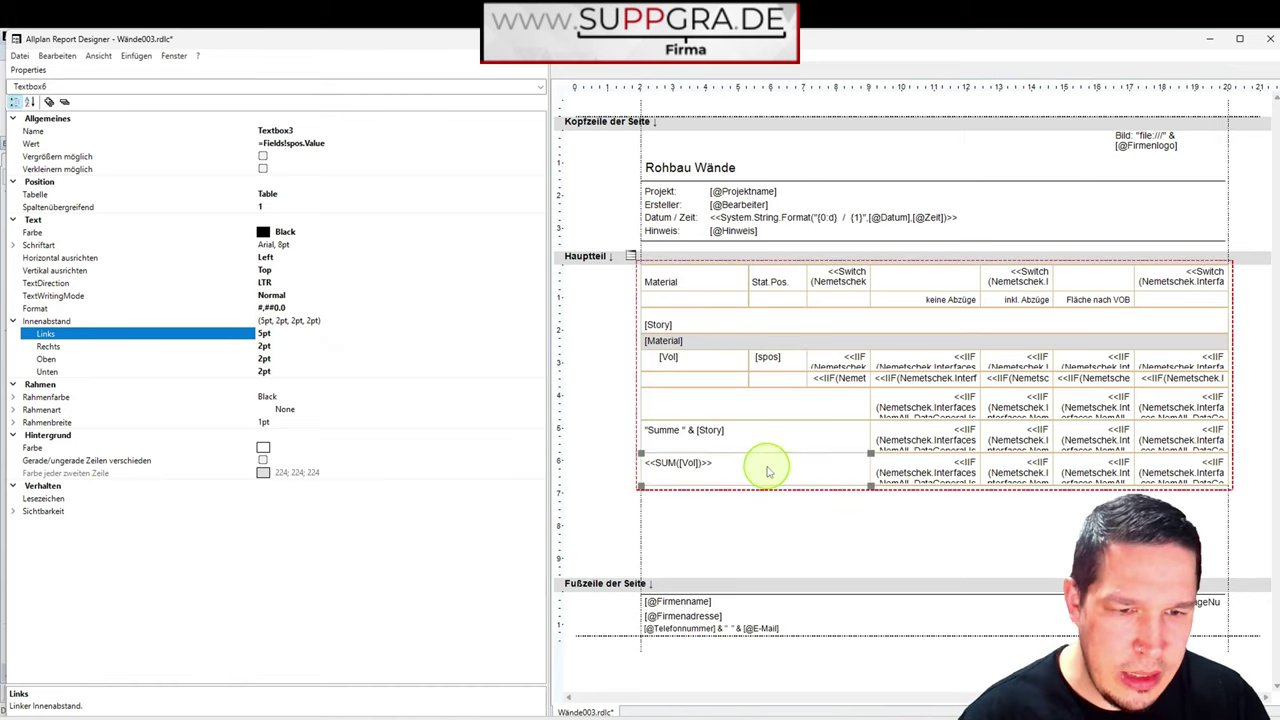
{"action": "left_click", "coordinate": [720, 432]}
{"action": "left_click", "coordinate": [746, 472]}
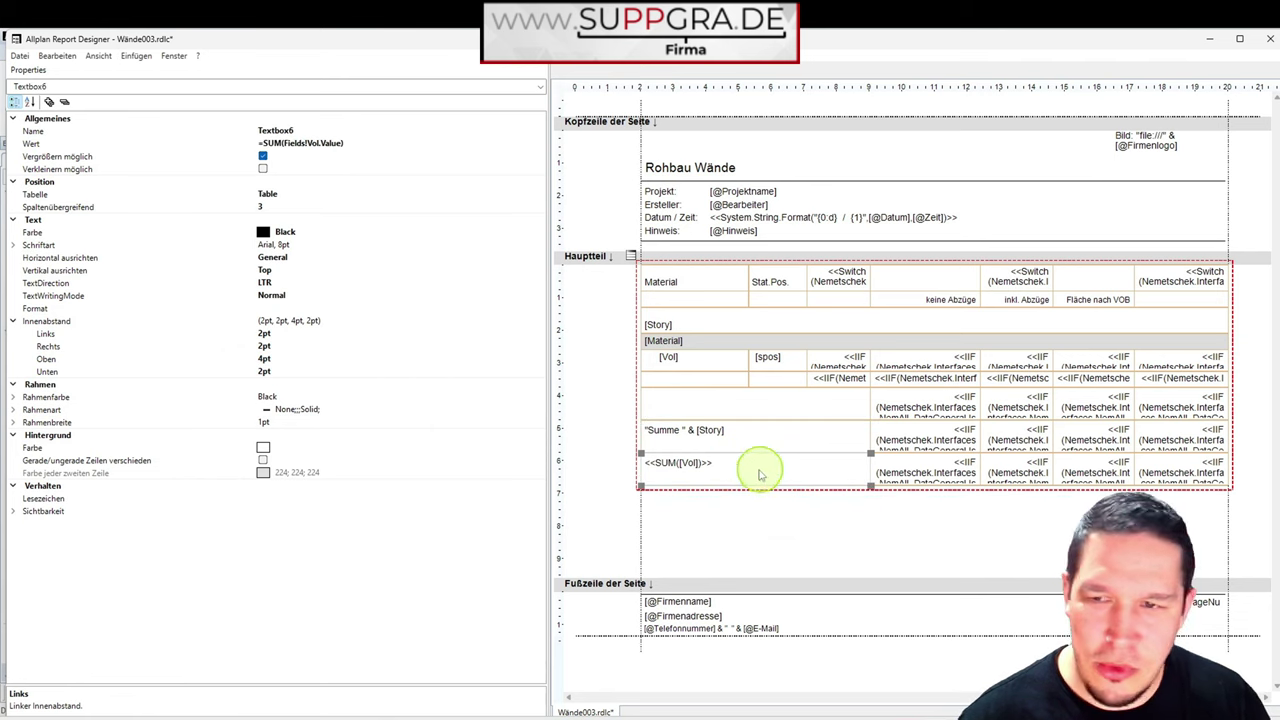
{"action": "left_click", "coordinate": [329, 258]}
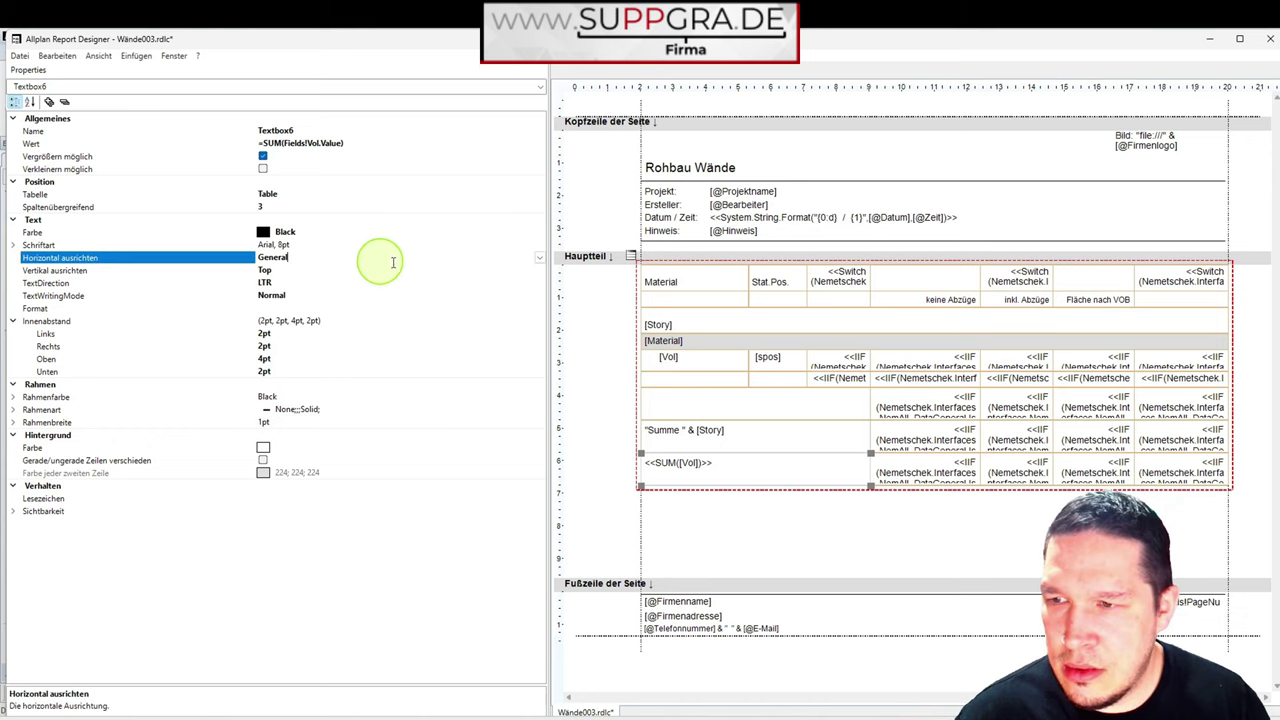
{"action": "left_click", "coordinate": [540, 258]}
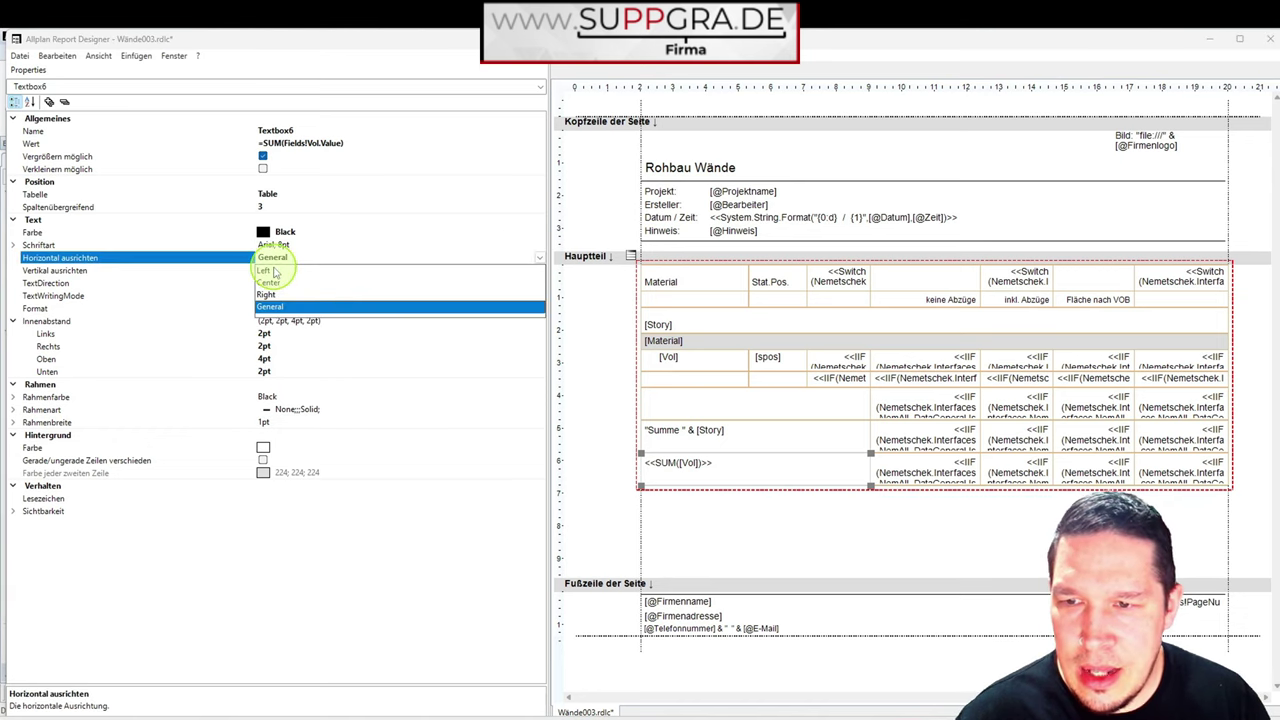
{"action": "left_click", "coordinate": [273, 262]}
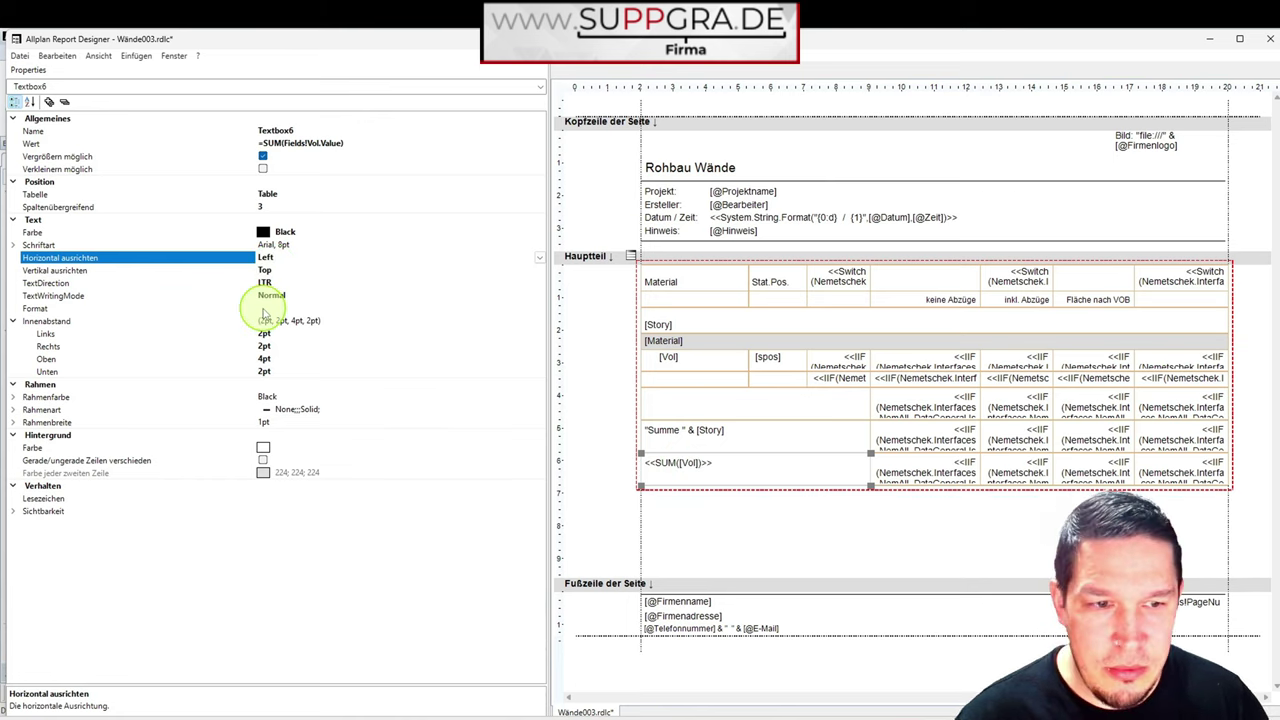
- Copy the number format #,##0.0 from the thickness field to the [Vol] field and the SUM([Vol]) field
{"action": "left_click", "coordinate": [855, 386]}
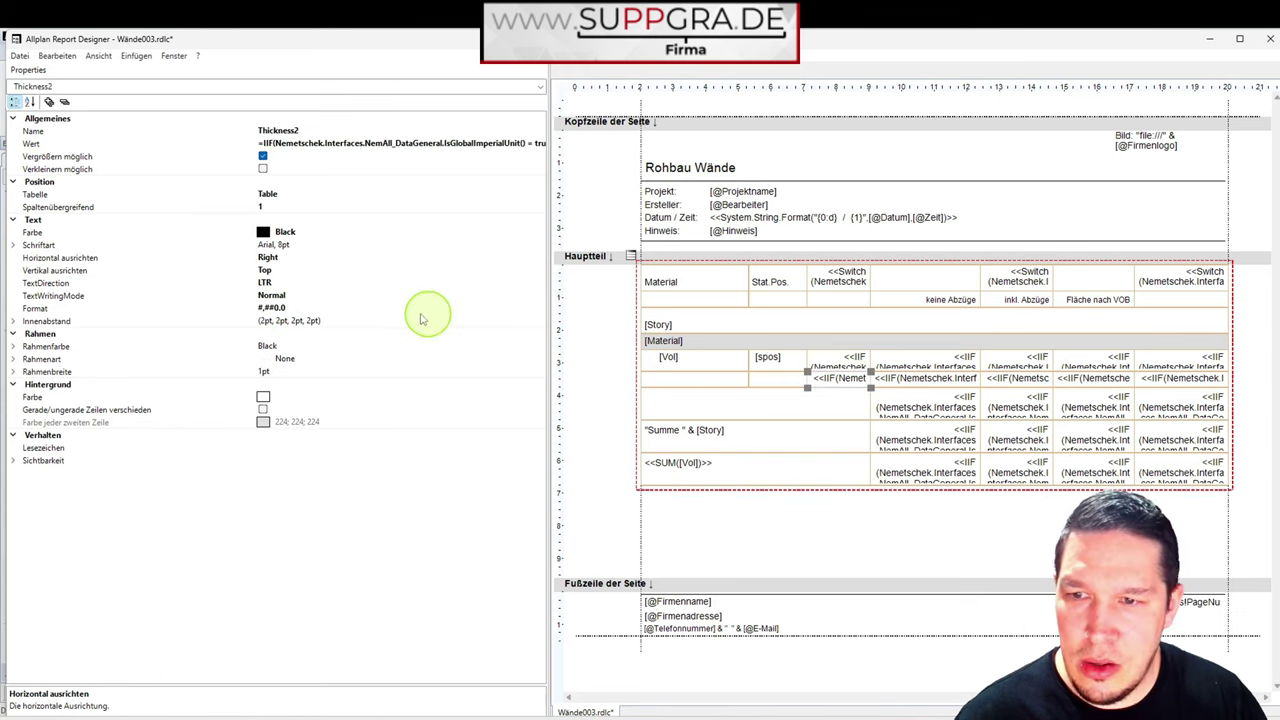
{"action": "left_click", "coordinate": [289, 310]}
{"action": "key", "text": "ctrl+c"}
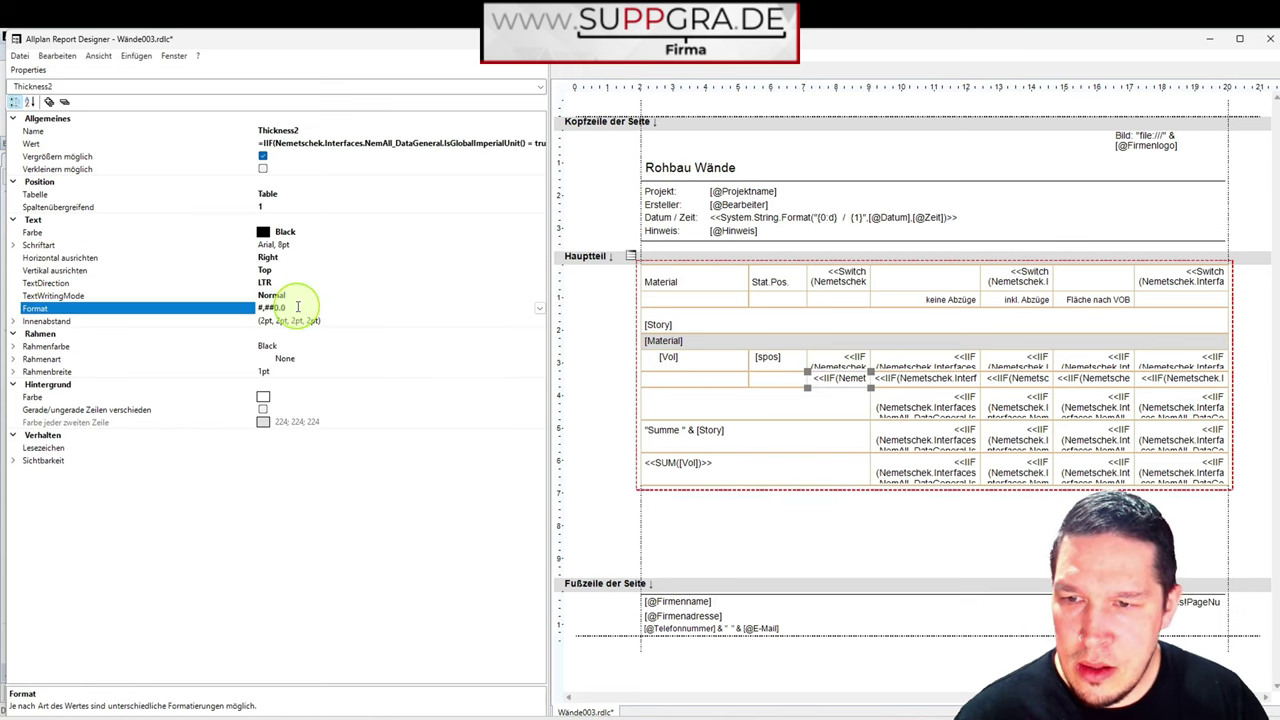
{"action": "left_click", "coordinate": [690, 366]}
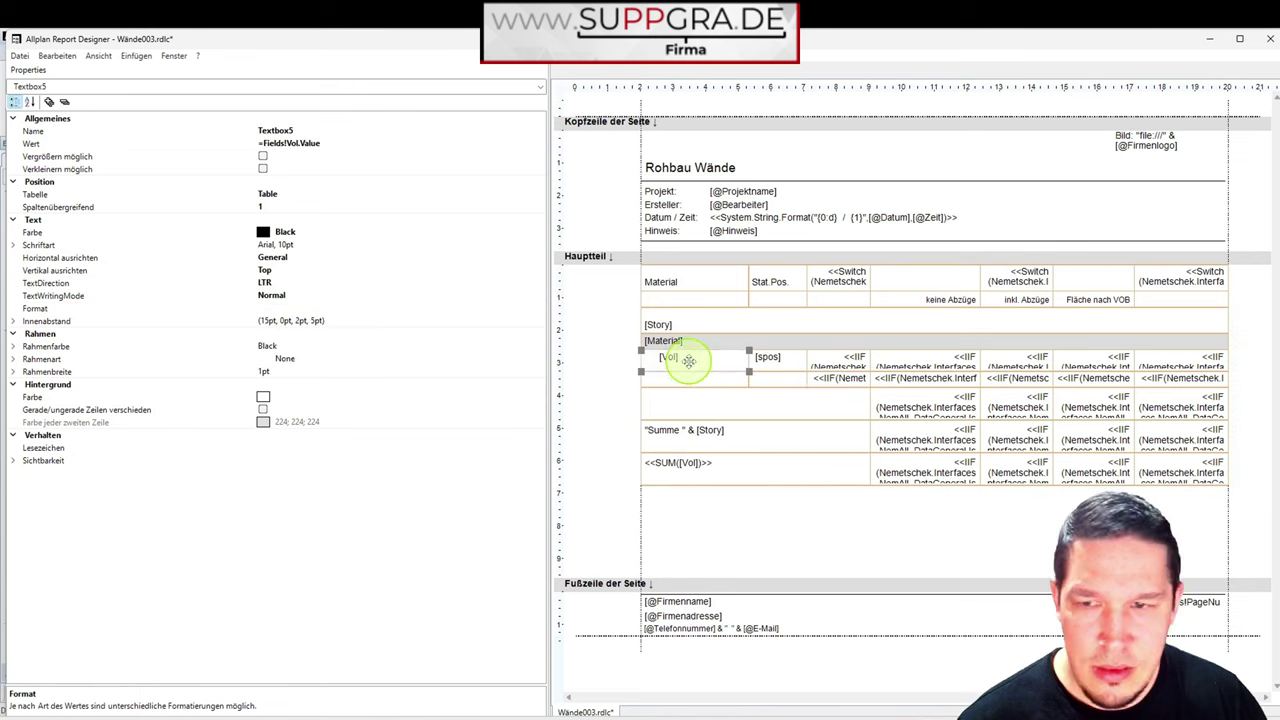
{"action": "left_click", "coordinate": [321, 309]}
{"action": "left_click", "coordinate": [675, 468]}
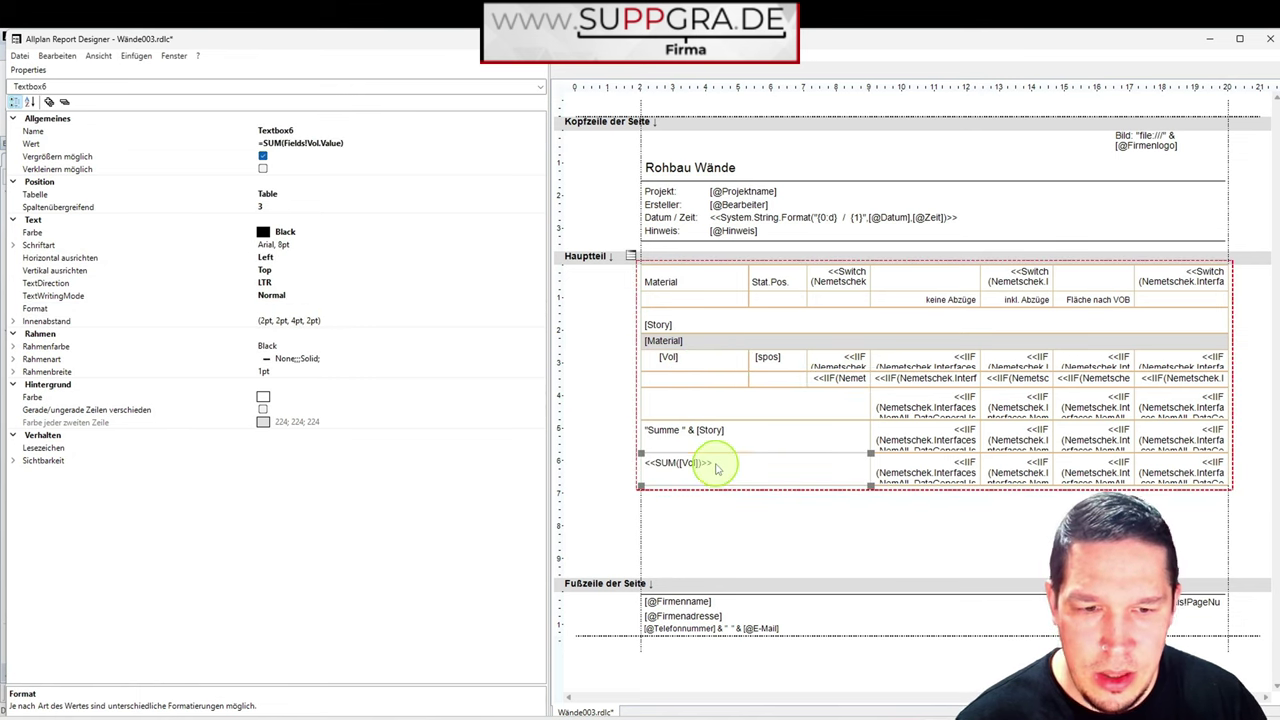
{"action": "left_click", "coordinate": [297, 307]}
{"action": "key", "text": "ctrl+v"}
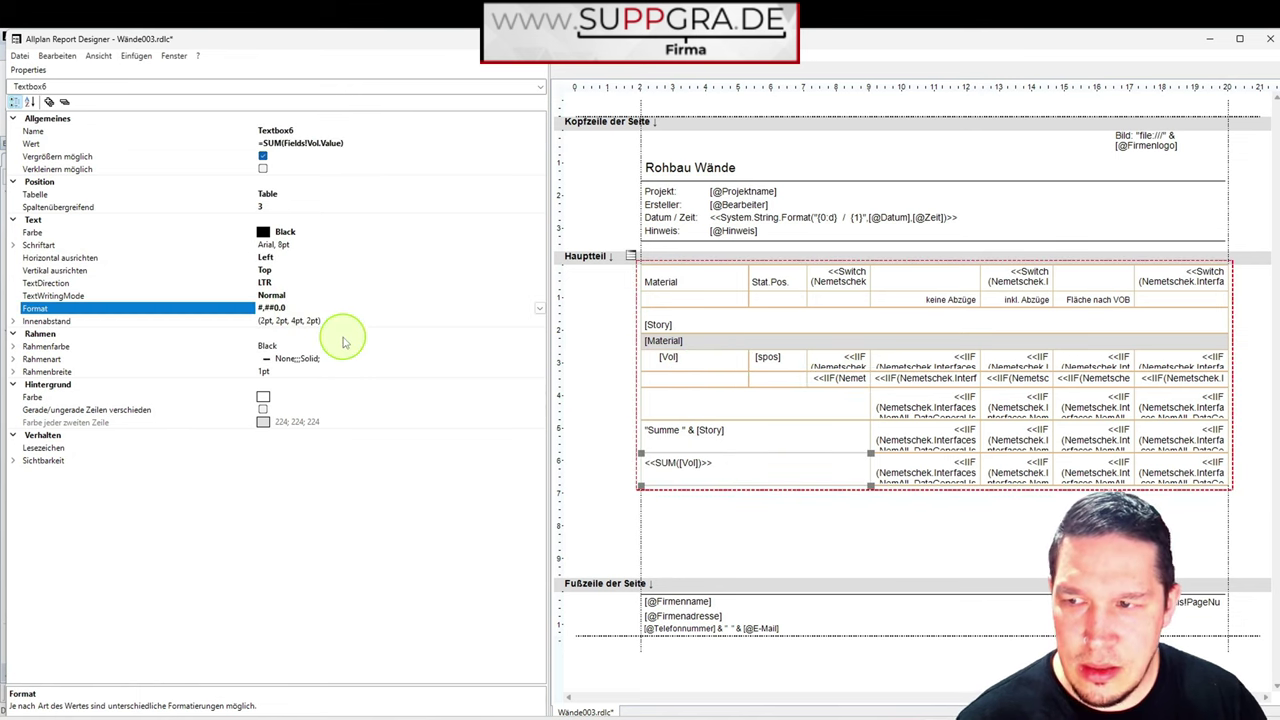
{"action": "left_click", "coordinate": [578, 388]}
- Save the report under the new name Wände004.rdlc and close the Report Designer
{"action": "left_click", "coordinate": [20, 56]}
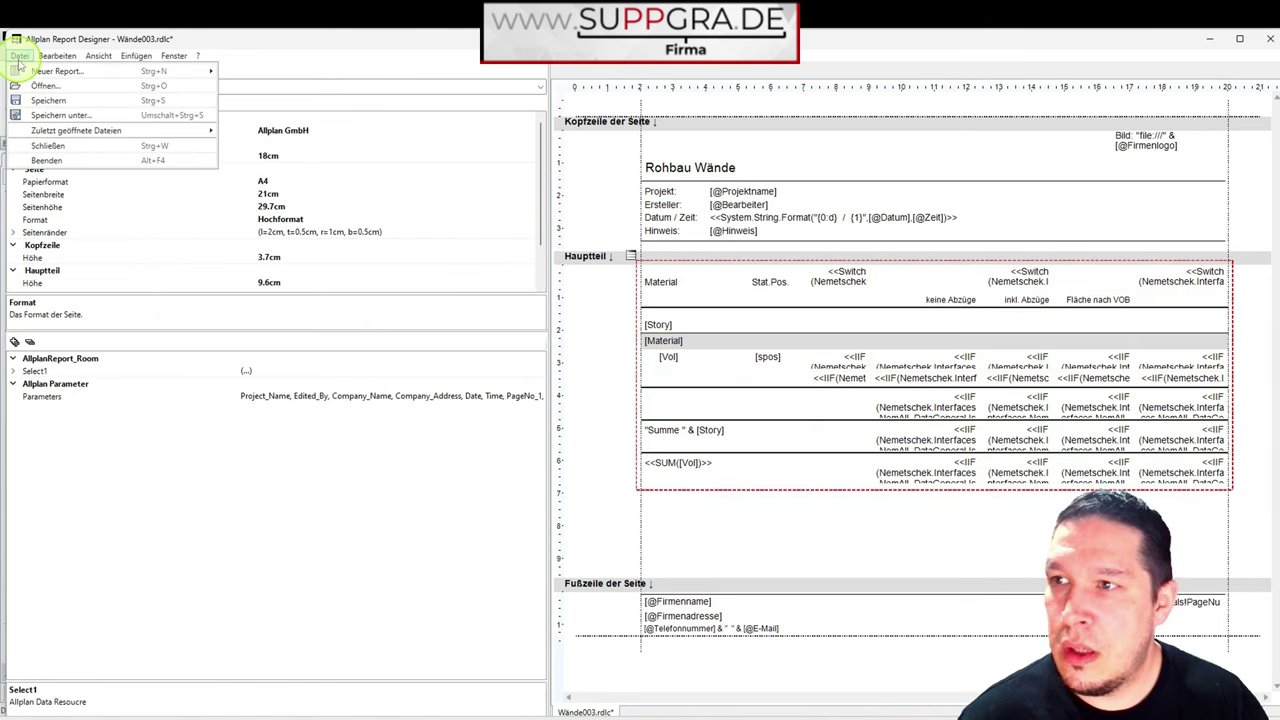
{"action": "left_click", "coordinate": [55, 114]}
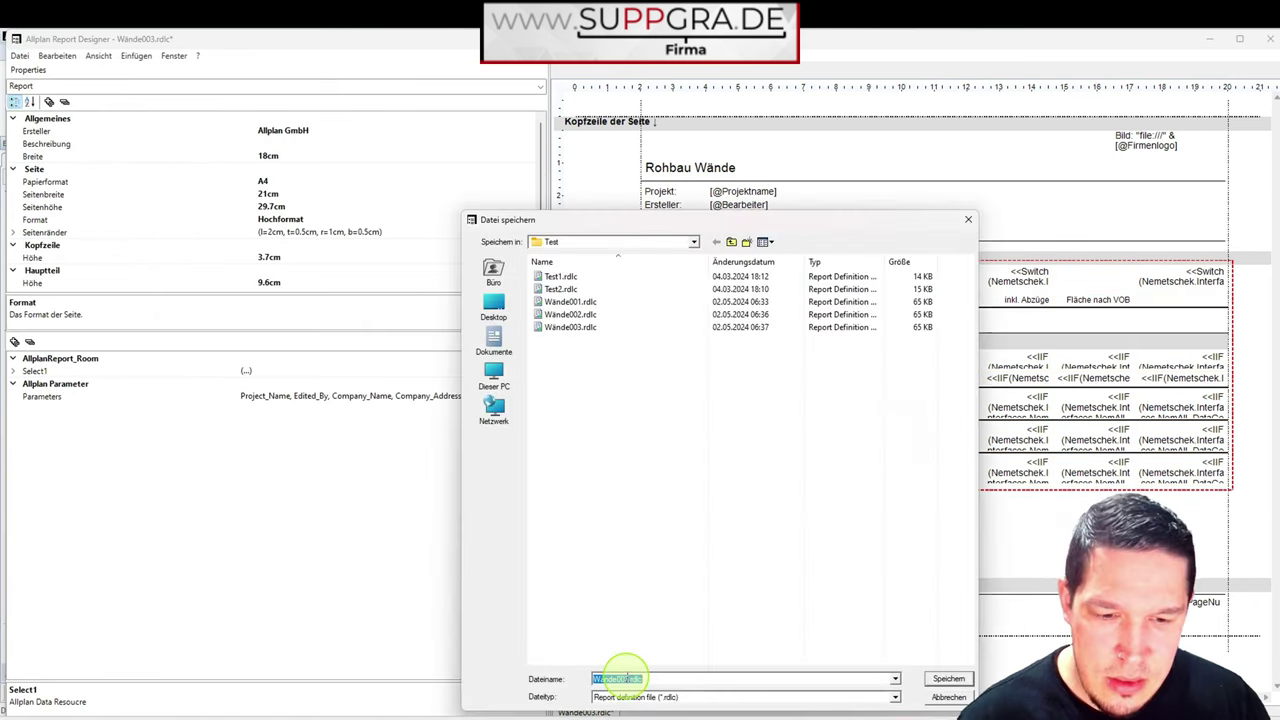
{"action": "left_click", "coordinate": [627, 678]}
{"action": "key", "text": "BackSpace"}
{"action": "type", "text": "4"}
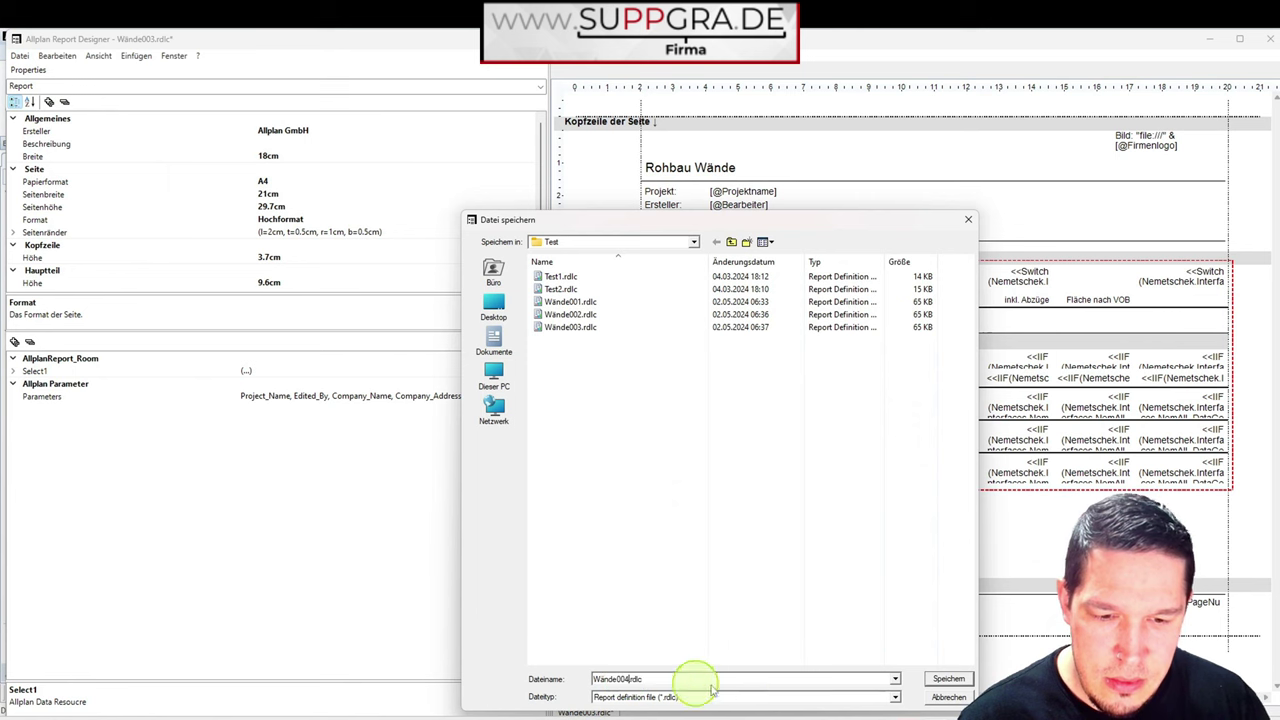
{"action": "left_click", "coordinate": [950, 680]}
{"action": "left_click", "coordinate": [1265, 39]}
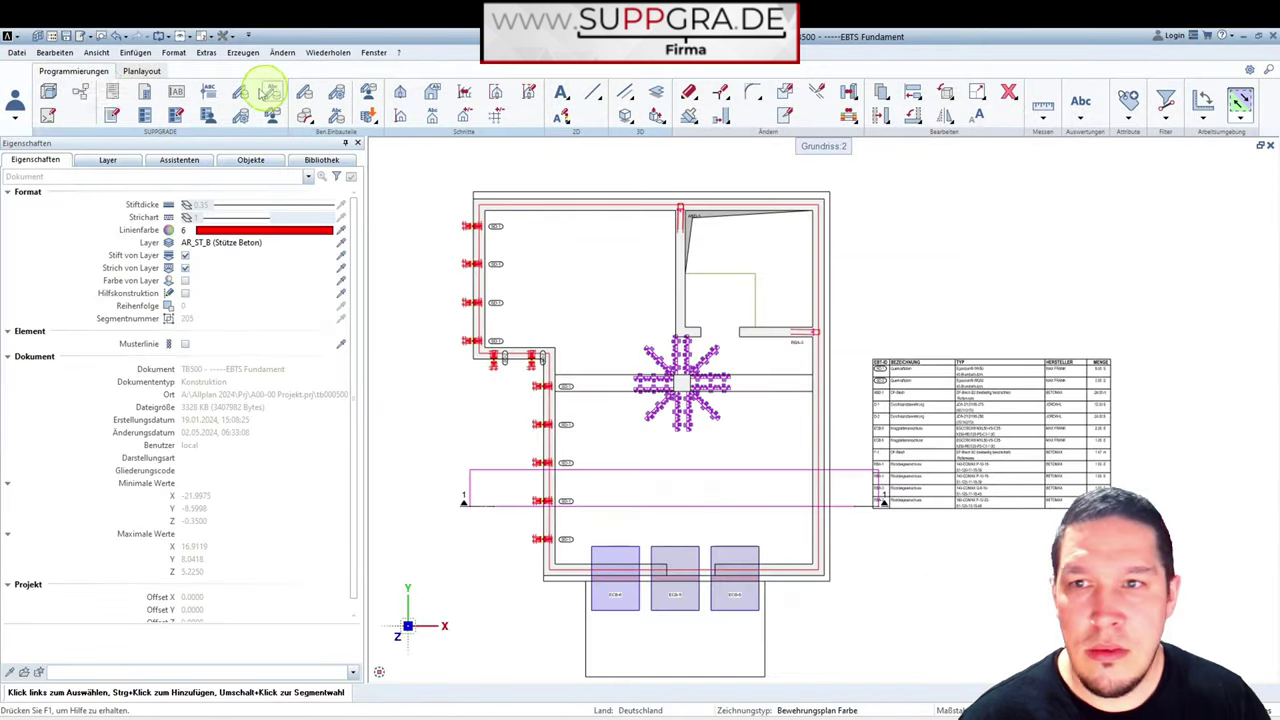
- Run the report Wände004.rdlc on all elements, review the formatted volume values and total, and close the output
{"action": "left_click", "coordinate": [110, 92]}
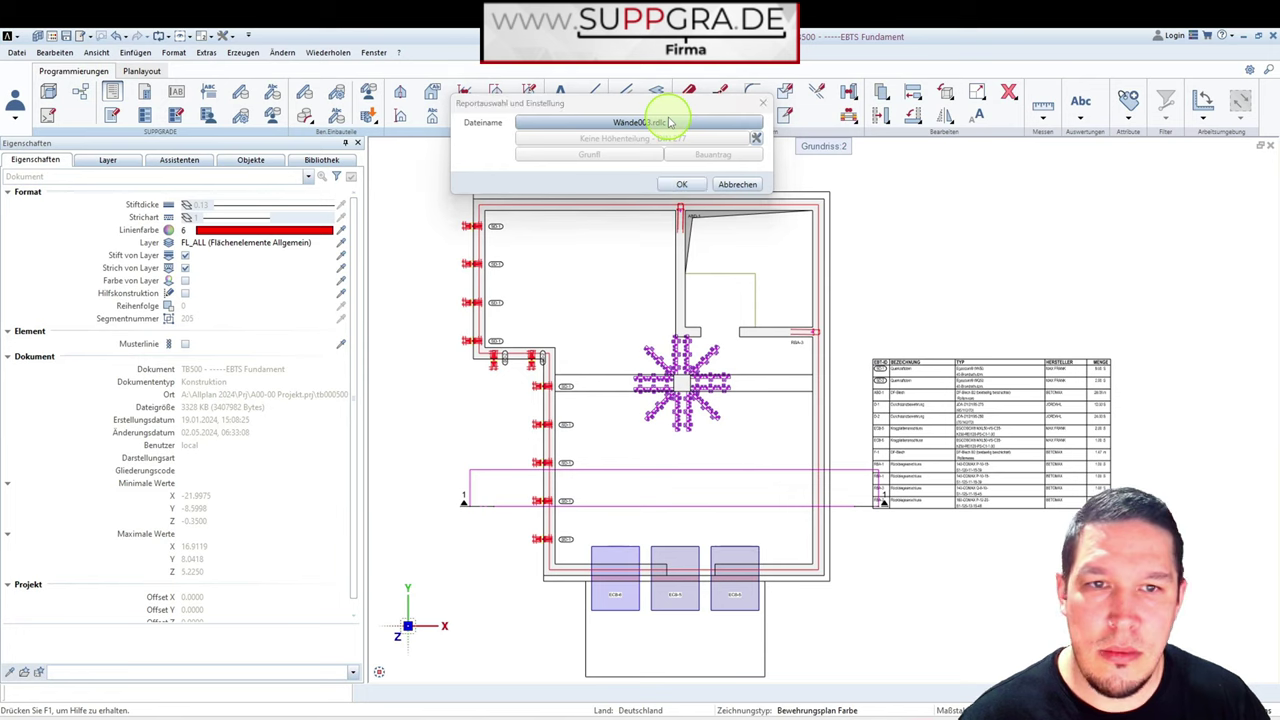
{"action": "left_click", "coordinate": [663, 114]}
{"action": "double_click", "coordinate": [628, 203]}
{"action": "left_click", "coordinate": [692, 184]}
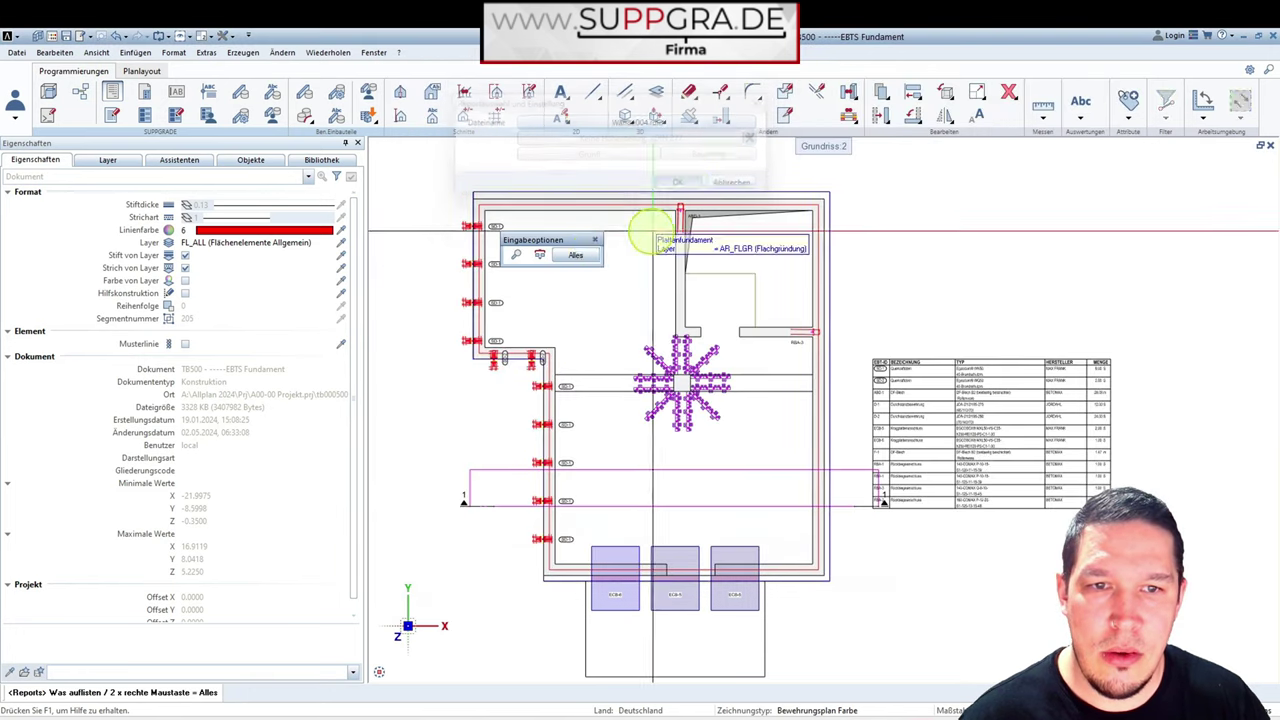
{"action": "left_click", "coordinate": [594, 256]}
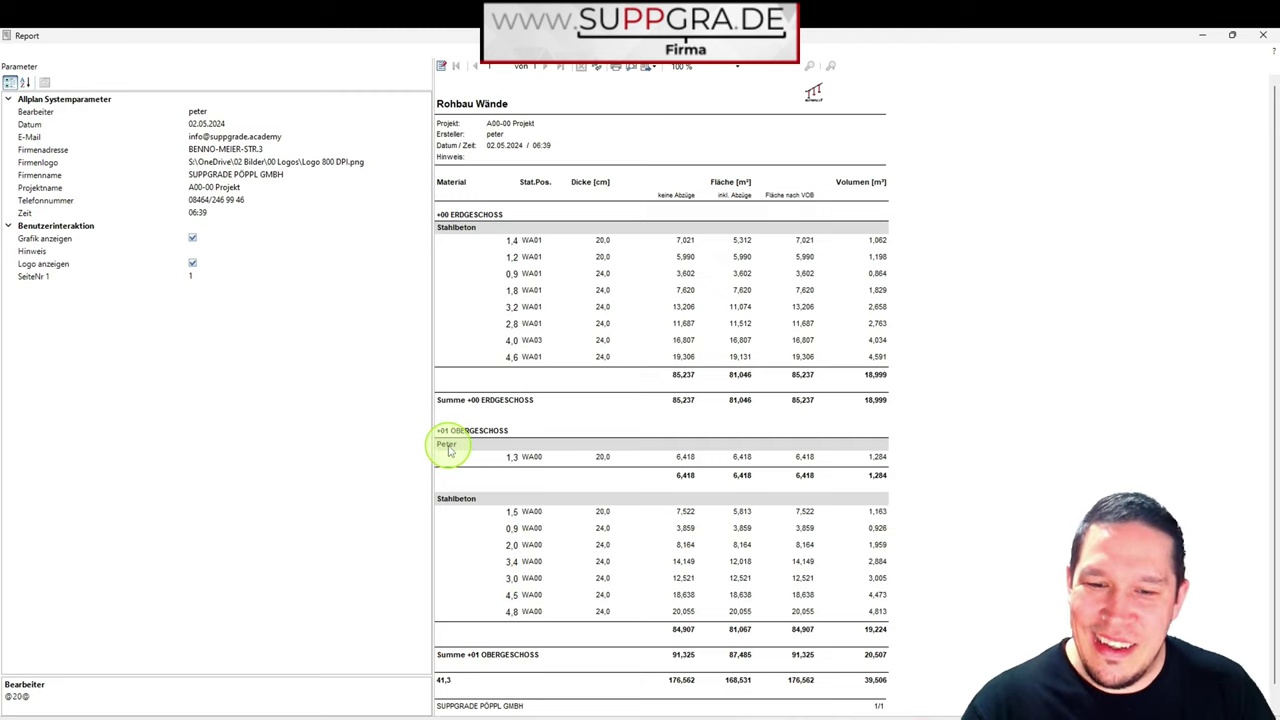
{"action": "right_click", "coordinate": [464, 240]}
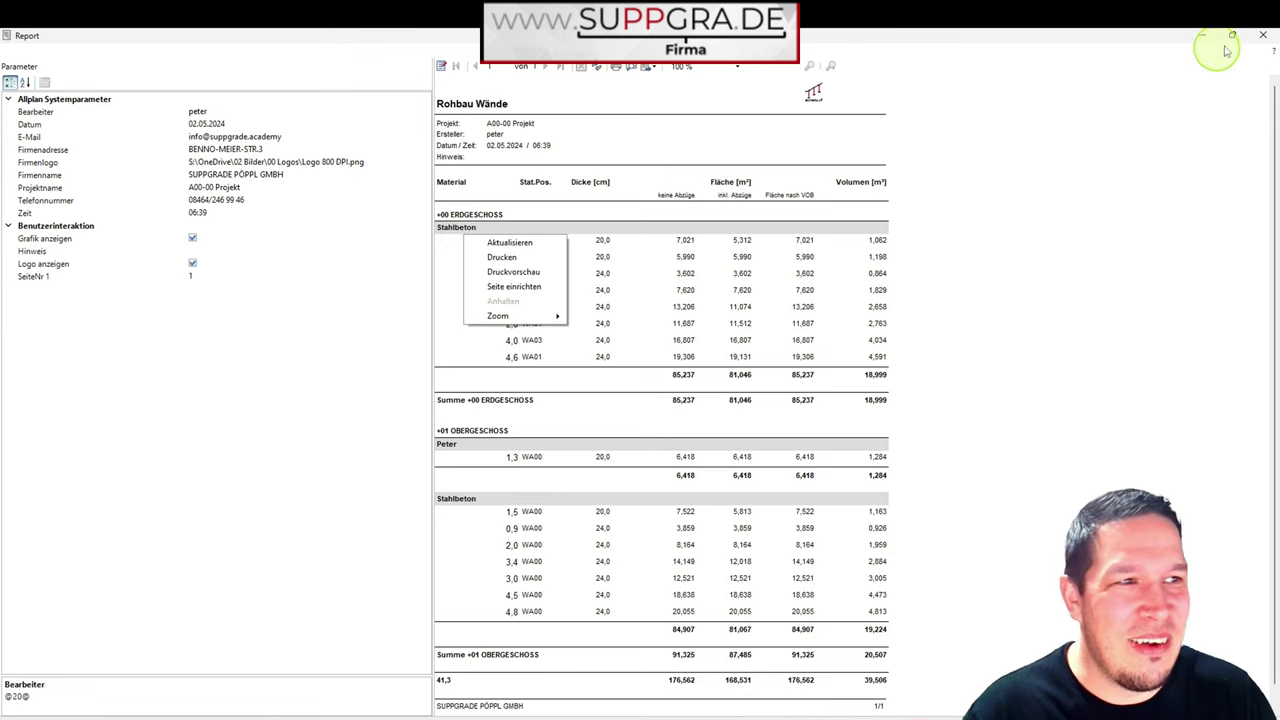
{"action": "left_click", "coordinate": [1262, 36]}
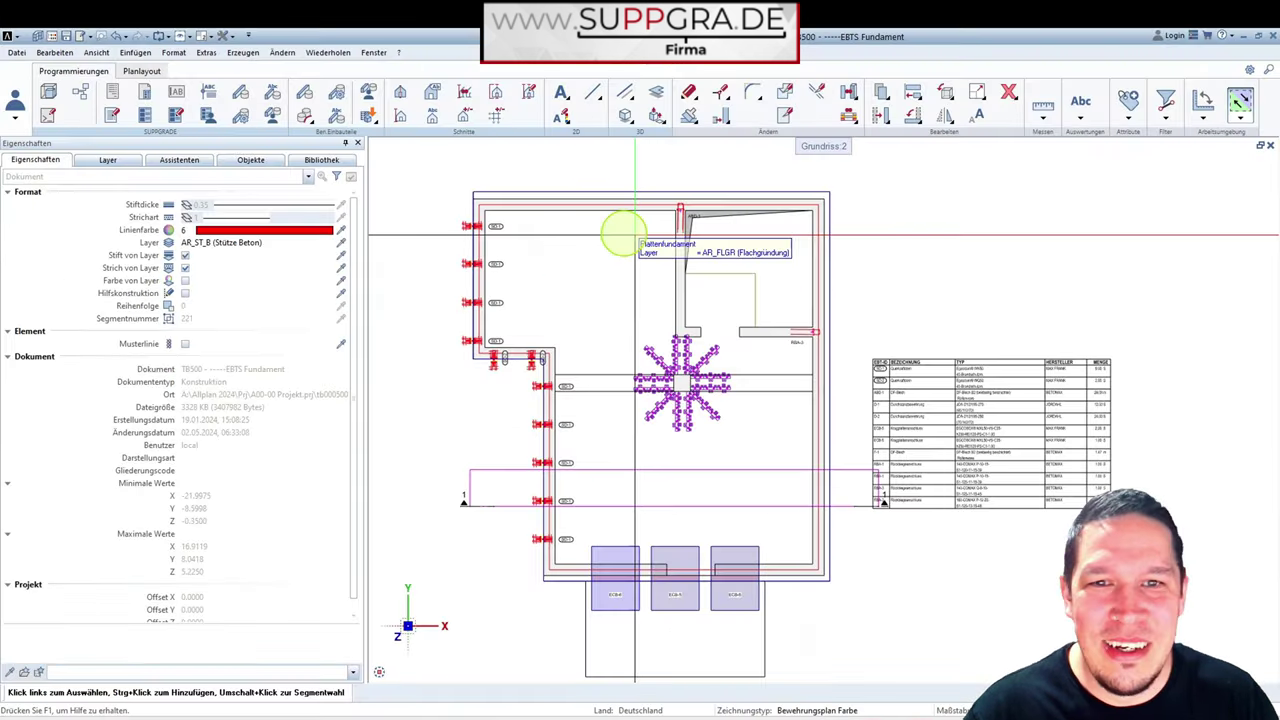
- Group the object list by the Material attribute and isolate the single wall that has a placeholder name as its material
{"action": "left_click", "coordinate": [252, 161]}
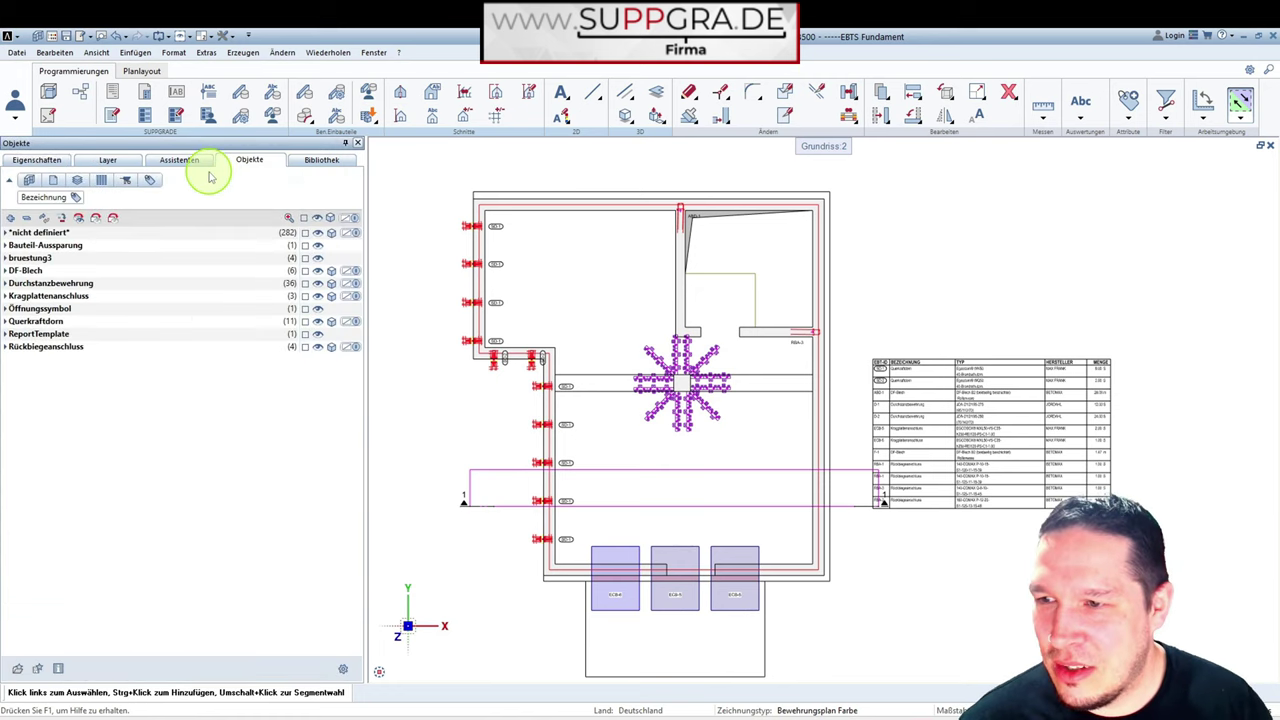
{"action": "left_click", "coordinate": [76, 197]}
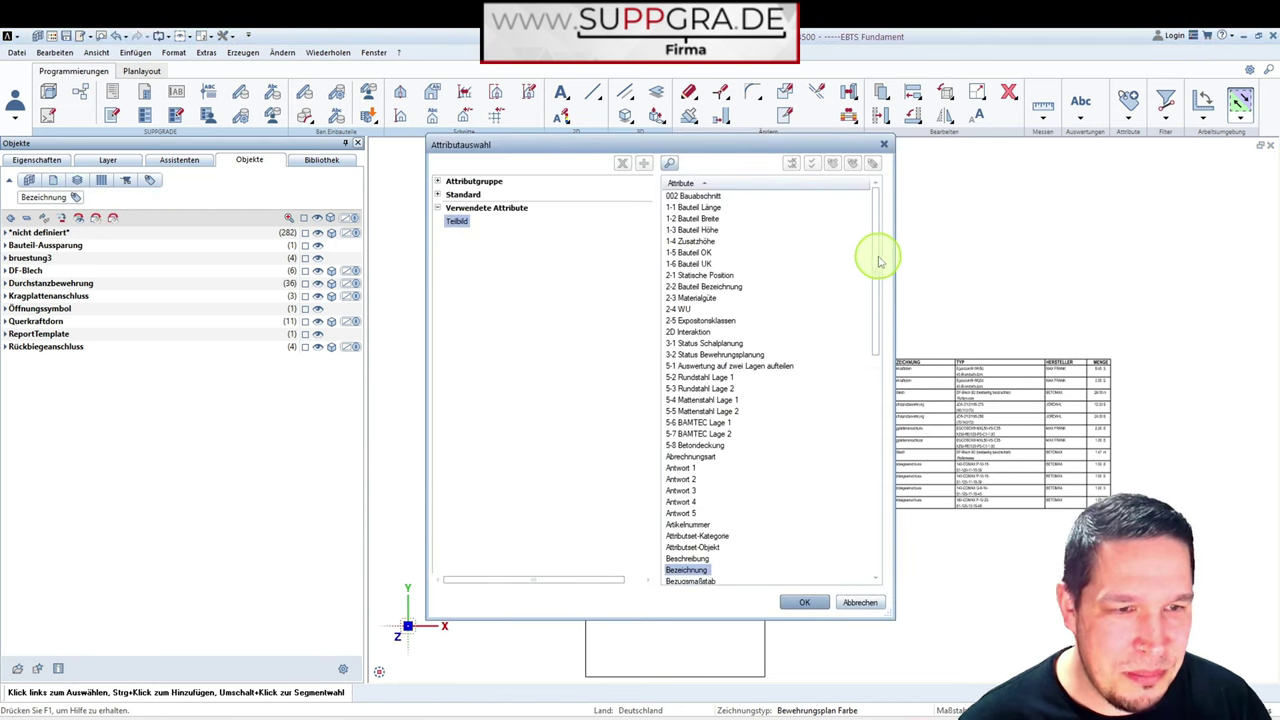
{"action": "left_click_drag", "start_coordinate": [879, 262], "coordinate": [866, 443]}
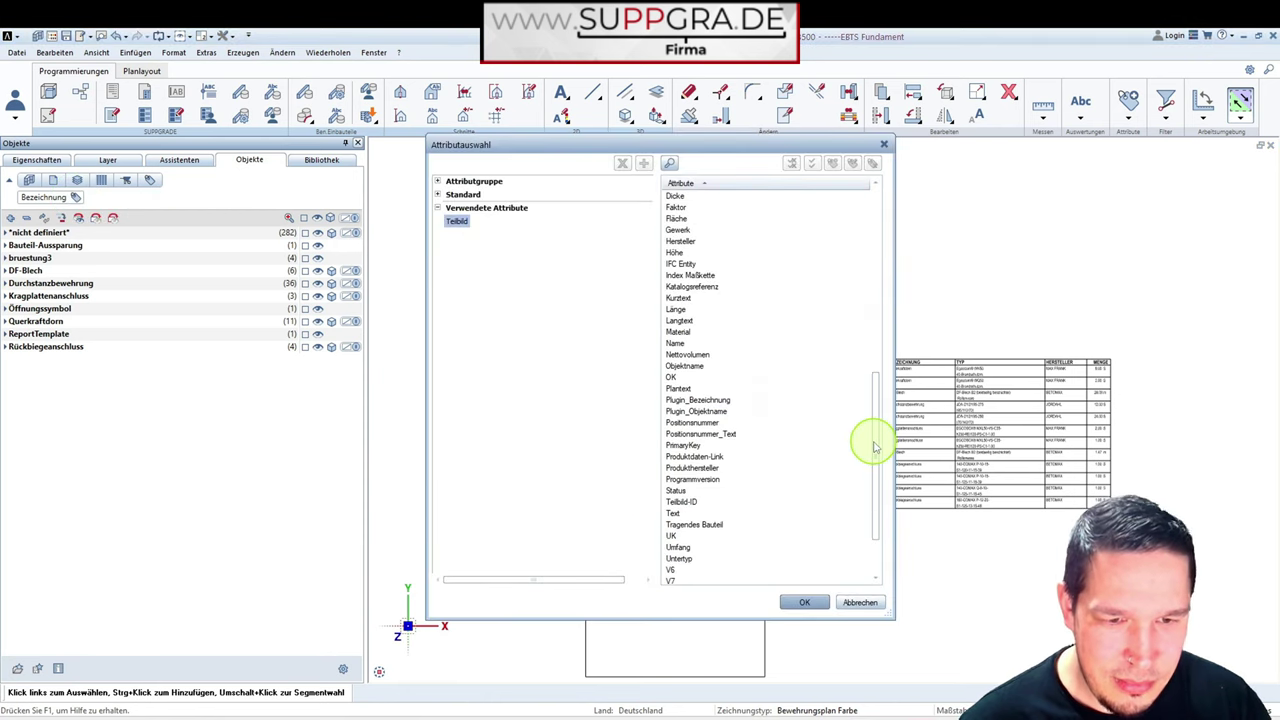
{"action": "left_click", "coordinate": [678, 331]}
{"action": "left_click", "coordinate": [804, 602]}
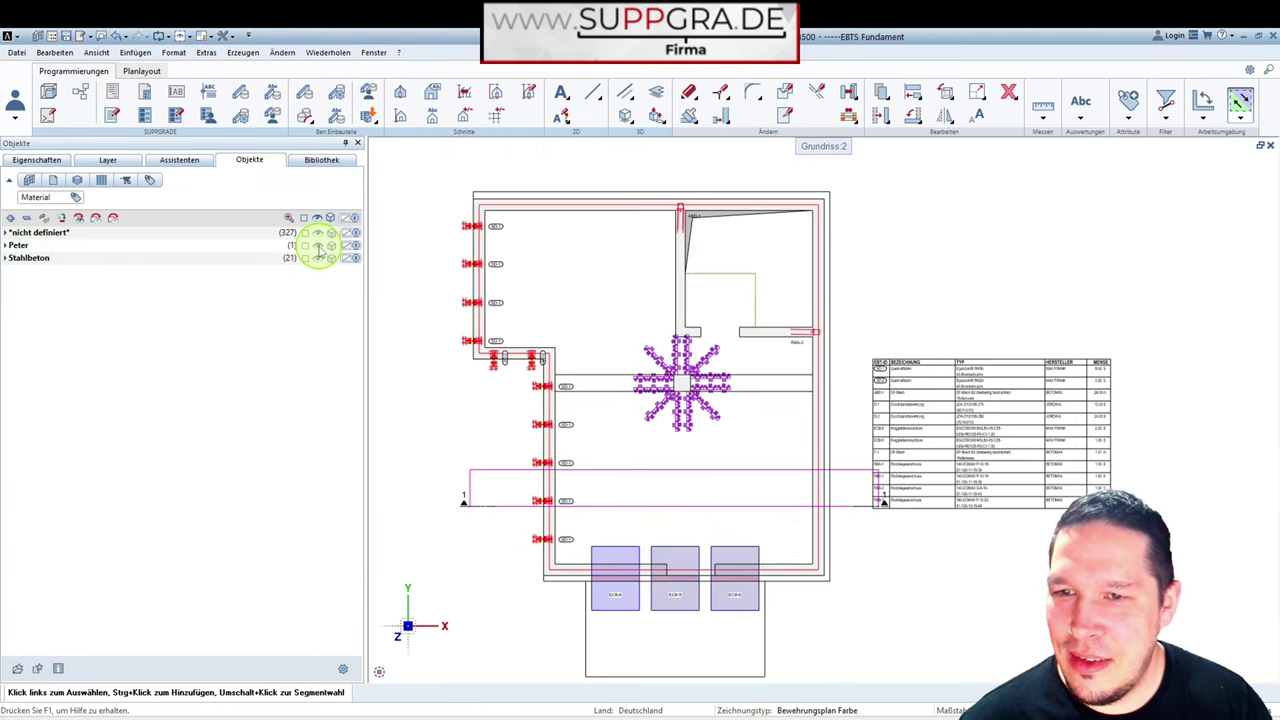
{"action": "left_click", "coordinate": [78, 217]}
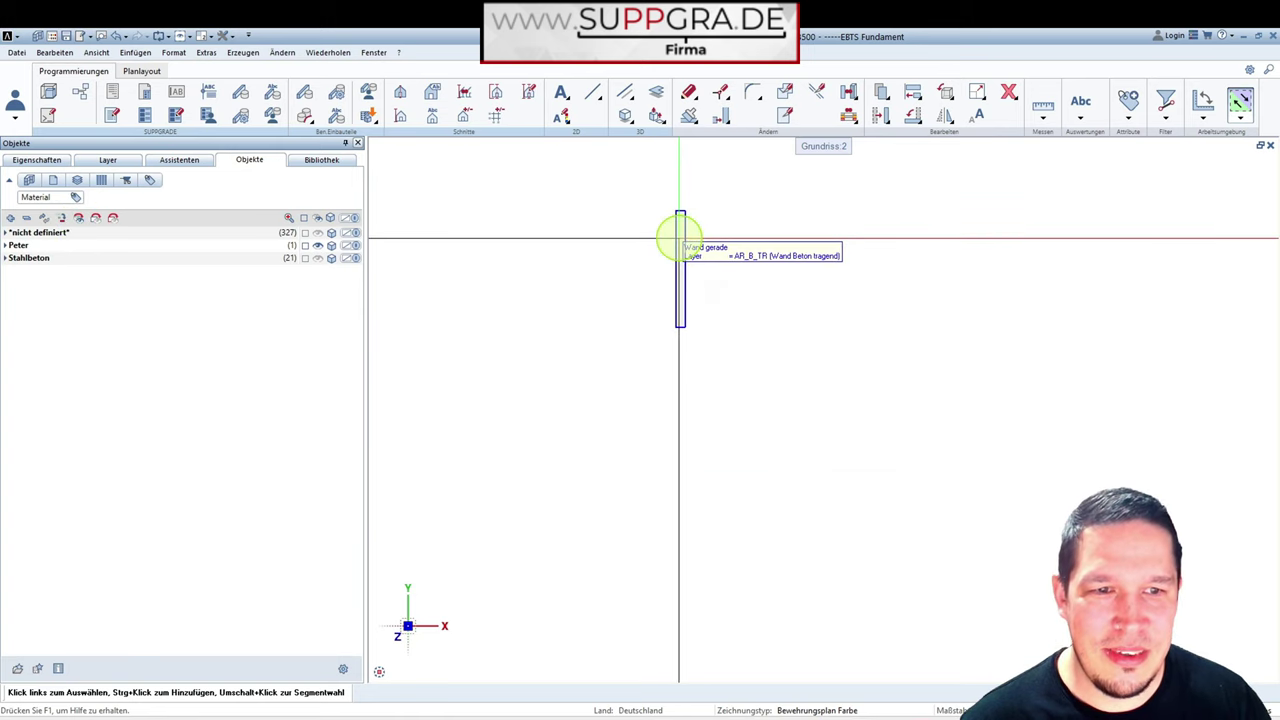
- Modify the isolated wall's attributes, setting the Material of its wall layer to Stahlbeton
{"action": "left_click", "coordinate": [1130, 118]}
{"action": "left_click", "coordinate": [1158, 171]}
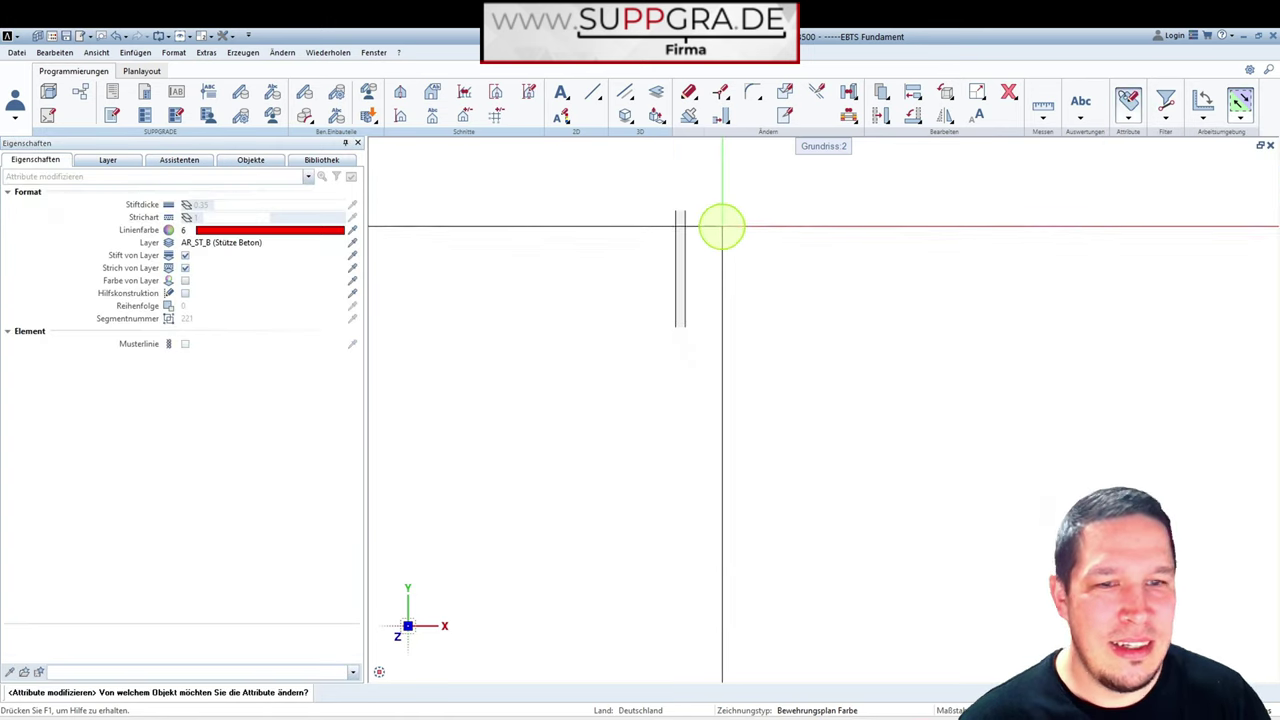
{"action": "left_click", "coordinate": [680, 238]}
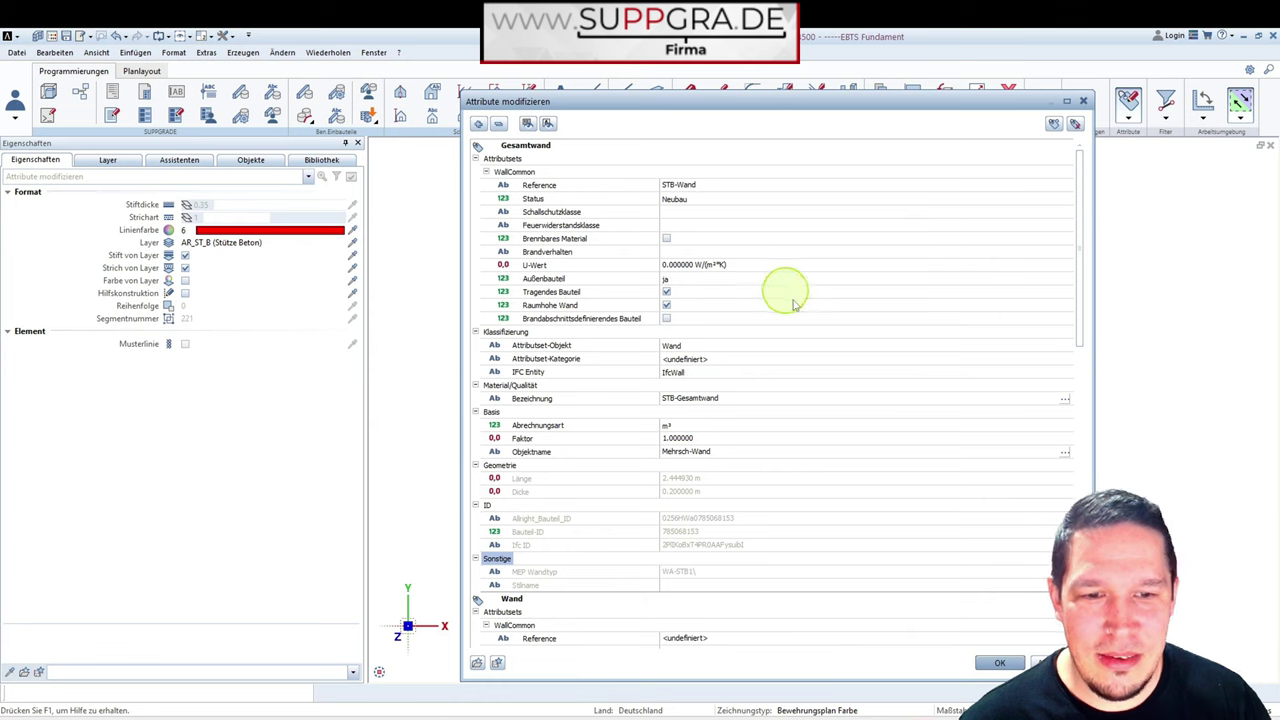
{"action": "scroll", "coordinate": [790, 380], "scroll_direction": "down", "scroll_amount": 3}
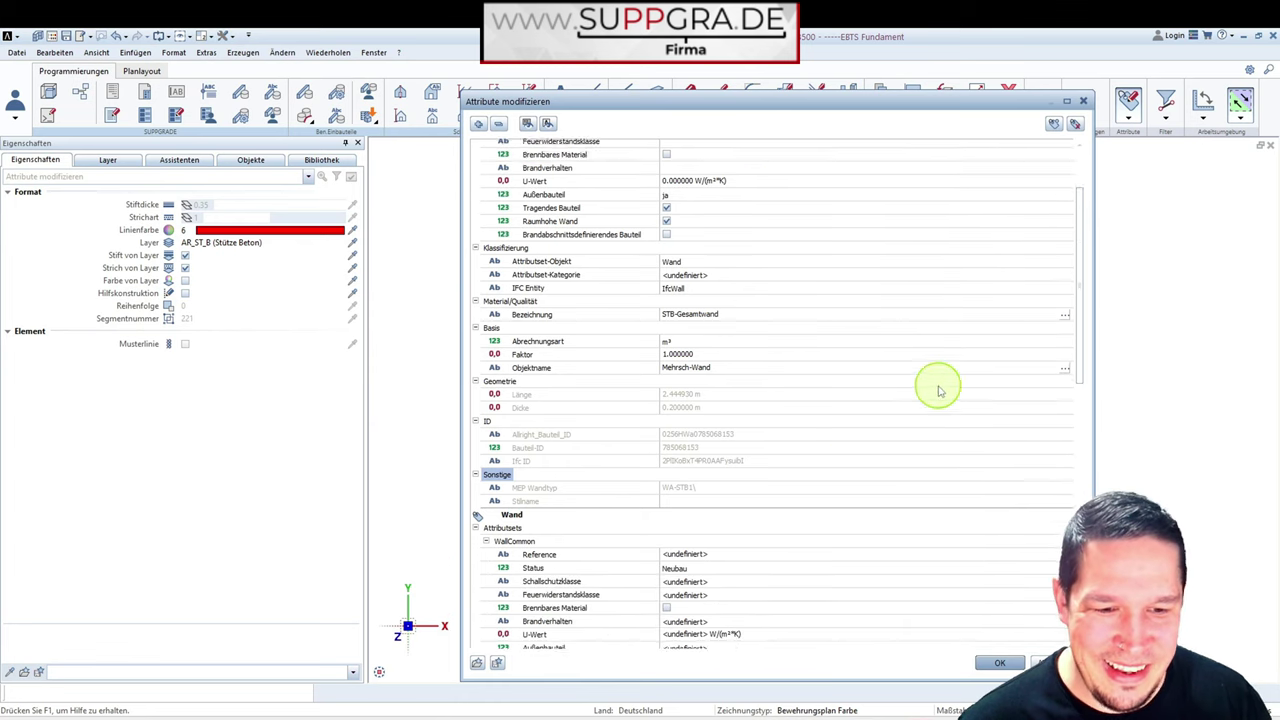
{"action": "scroll", "coordinate": [857, 437], "scroll_direction": "down", "scroll_amount": 7}
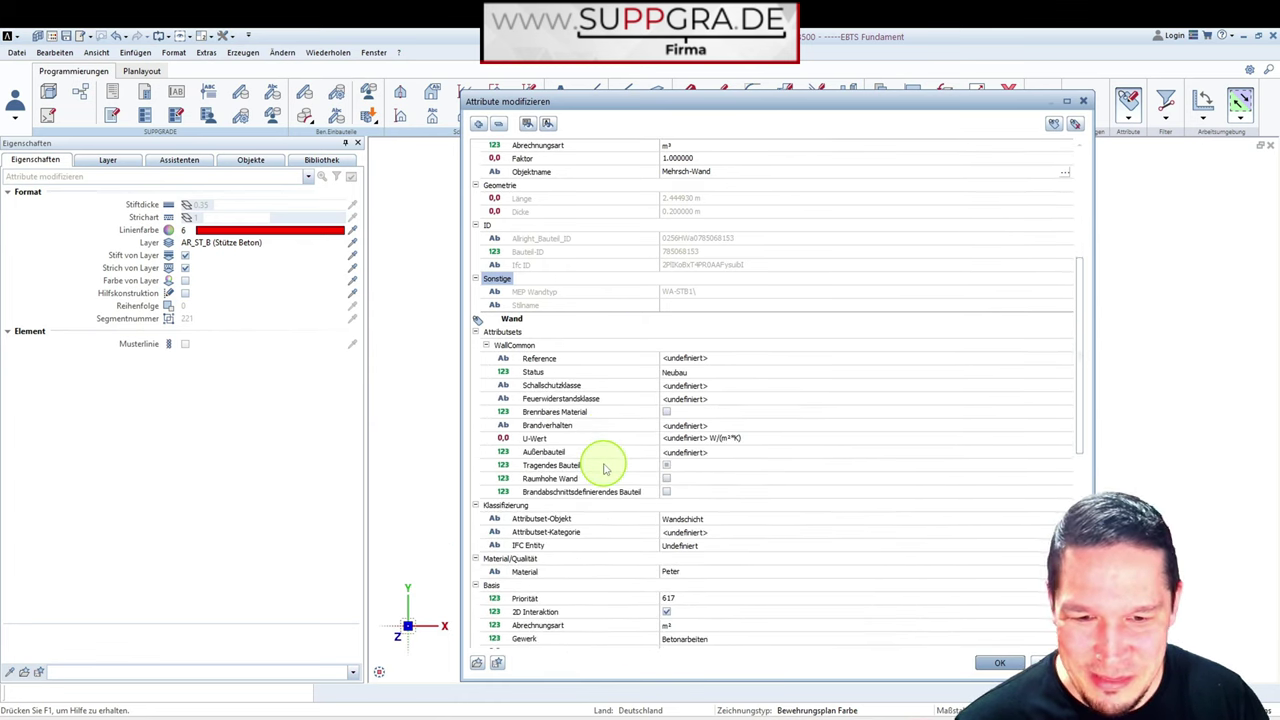
{"action": "scroll", "coordinate": [604, 468], "scroll_direction": "down", "scroll_amount": 1}
{"action": "left_click", "coordinate": [680, 543]}
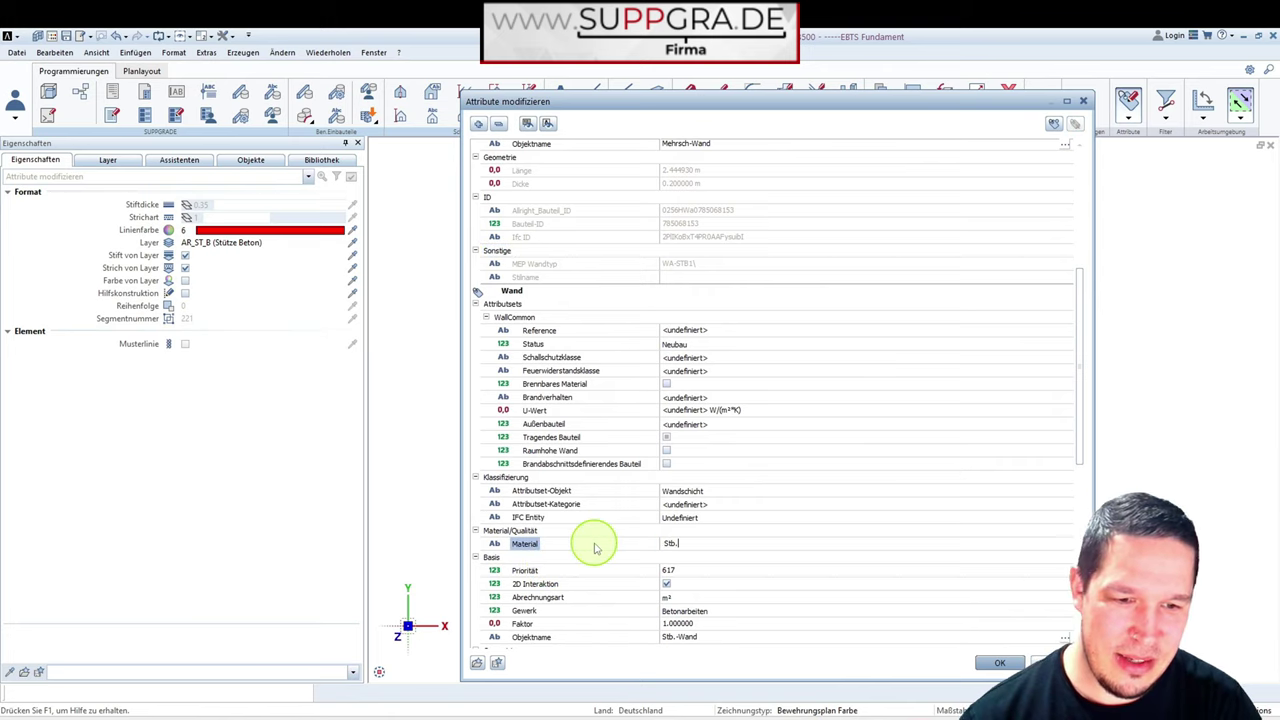
{"action": "left_click", "coordinate": [690, 543]}
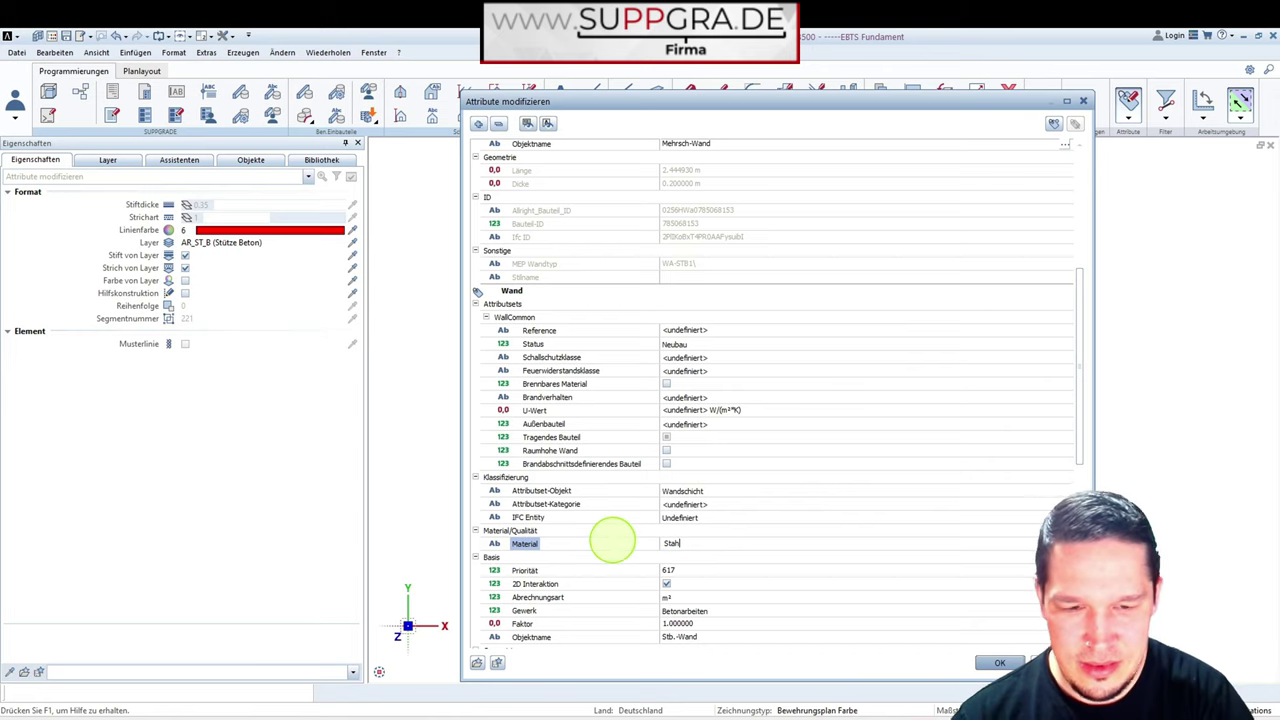
{"action": "left_click", "coordinate": [998, 662]}
- Run the Rohbau Wände report on all visible elements, check the corrected wall's material grouping, and close the output
{"action": "left_click", "coordinate": [113, 93]}
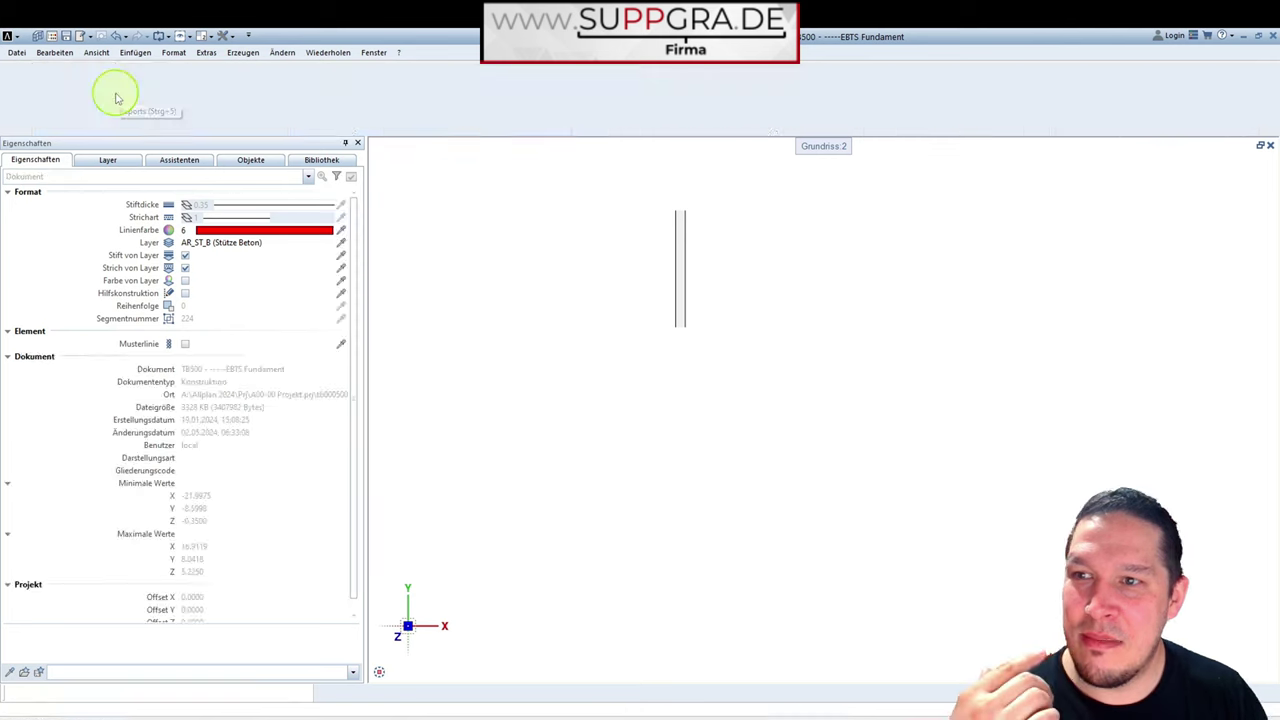
{"action": "left_click", "coordinate": [682, 188]}
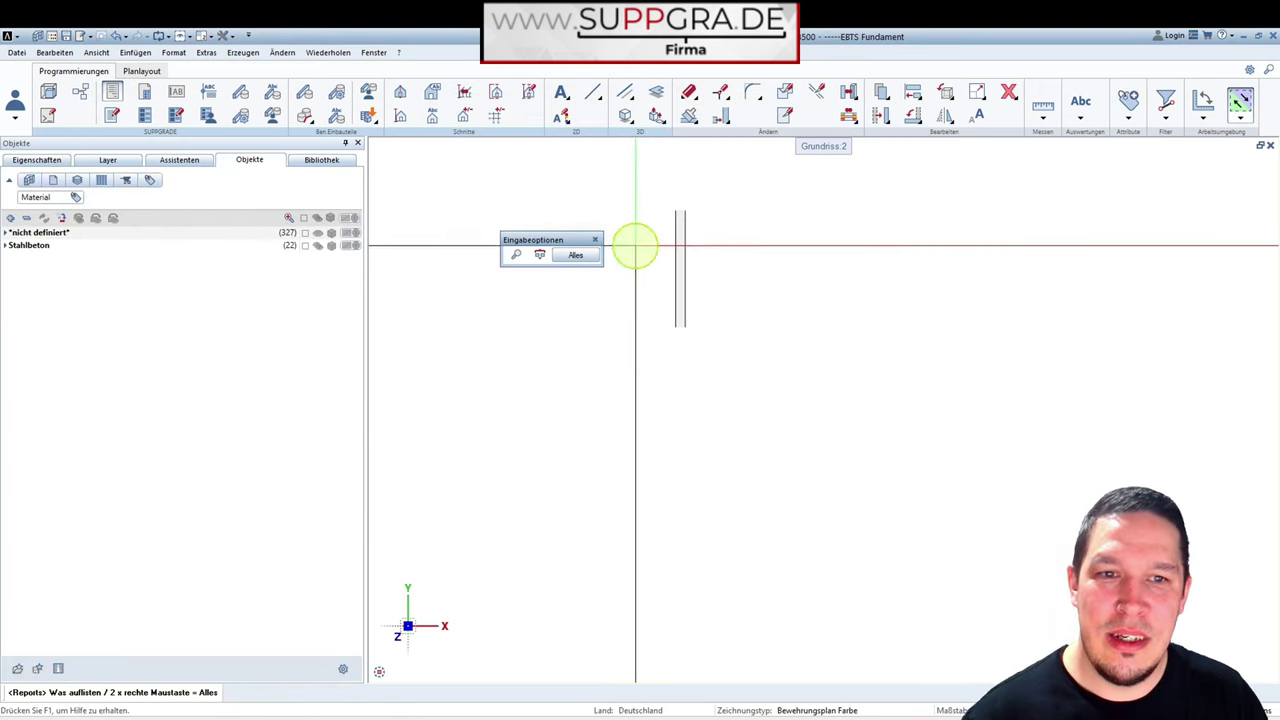
{"action": "left_click", "coordinate": [583, 256]}
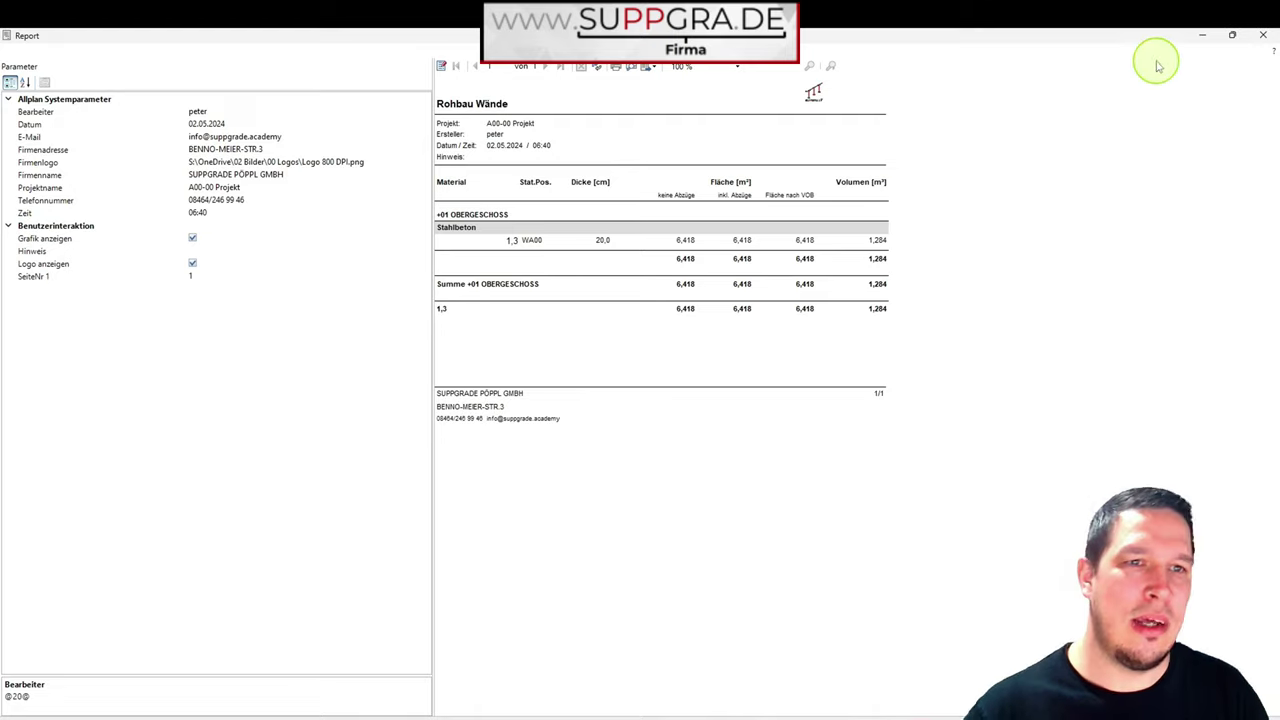
{"action": "left_click", "coordinate": [1263, 35]}
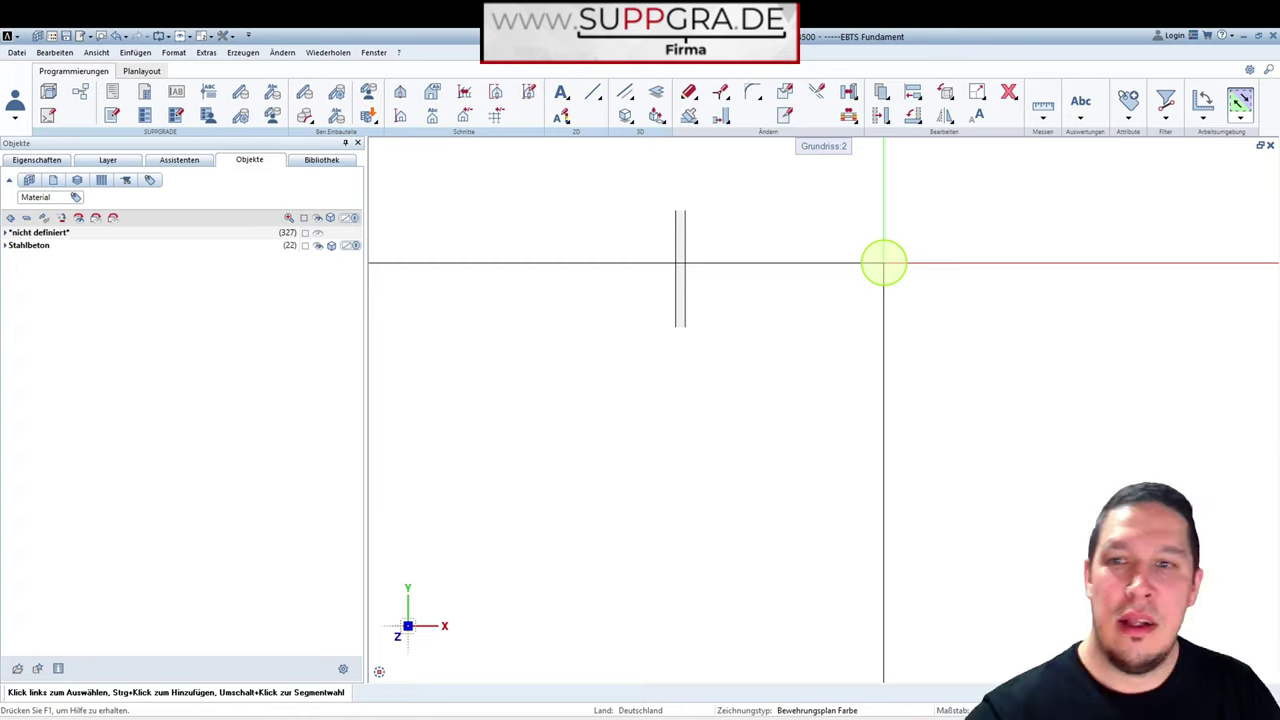